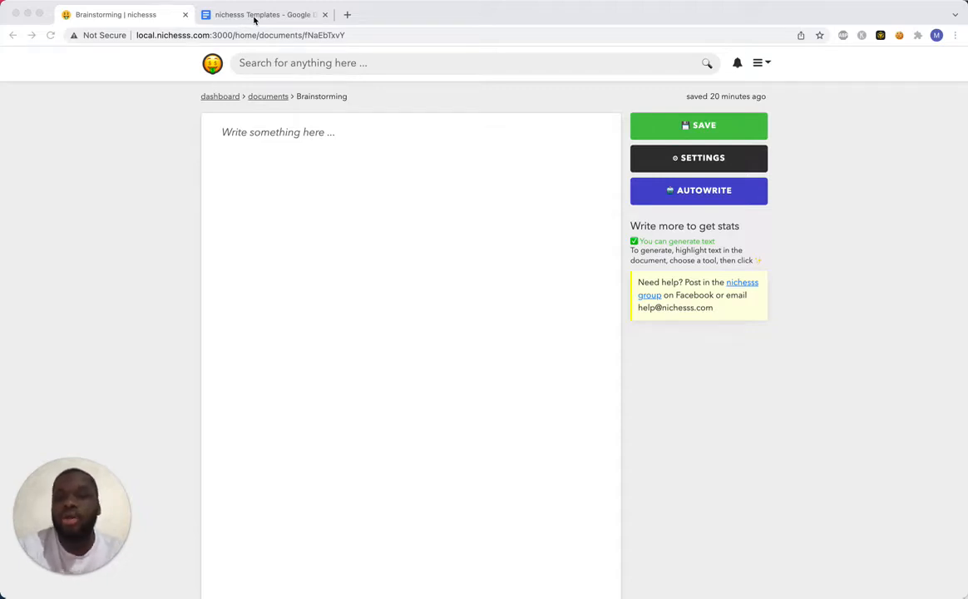
Copy the four-line Poem template from the nichesss Templates Google Doc into the empty Brainstorming document in nichesss.
{"action": "left_click", "coordinate": [255, 15]}
{"action": "left_click_drag", "start_coordinate": [349, 264], "coordinate": [249, 231]}
{"action": "key", "text": "ctrl+c"}
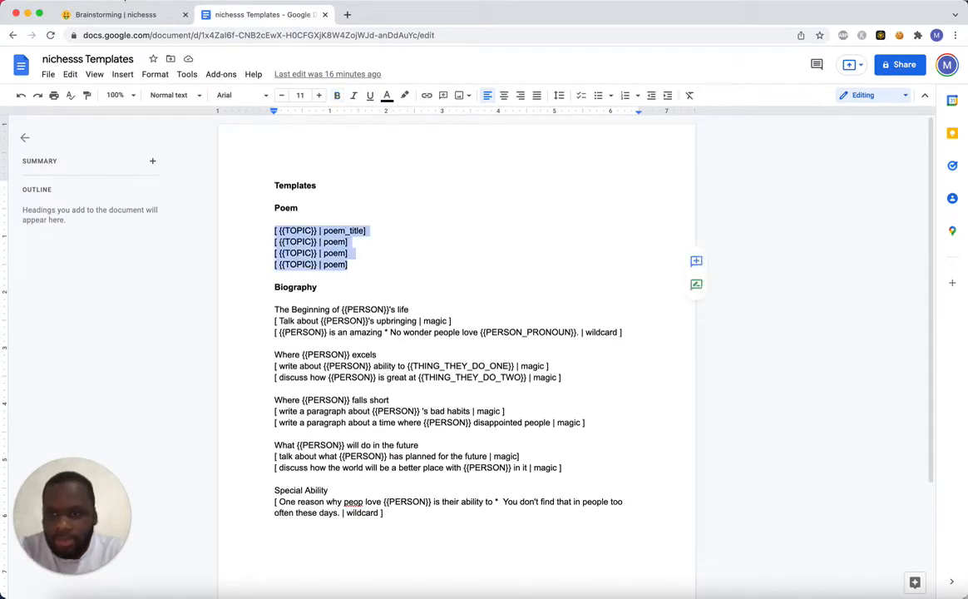
{"action": "left_click", "coordinate": [125, 14]}
{"action": "left_click", "coordinate": [314, 134]}
{"action": "key", "text": "ctrl+v"}
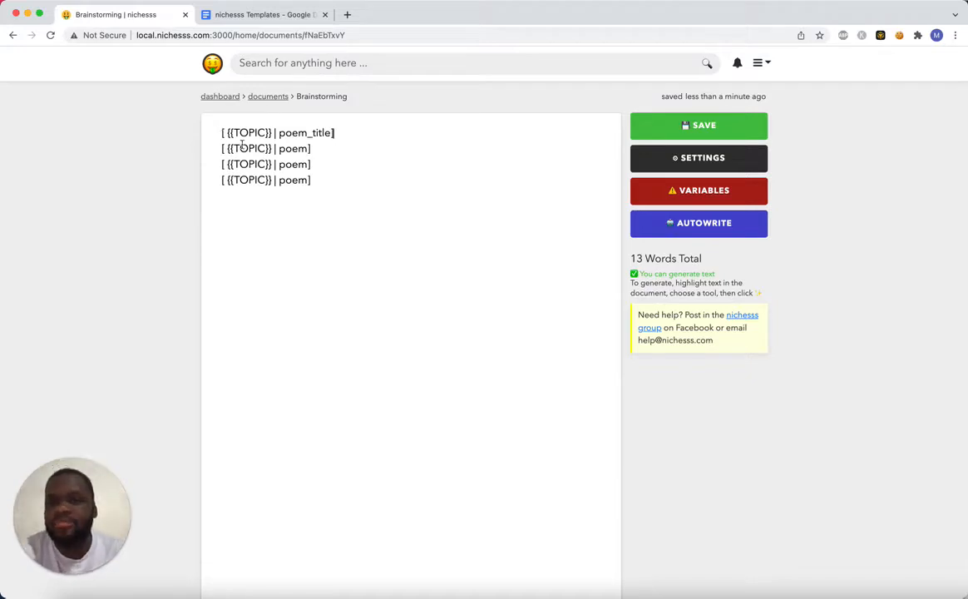
Examine the poem_title and poem tool names in the four pasted template lines.
{"action": "double_click", "coordinate": [301, 132]}
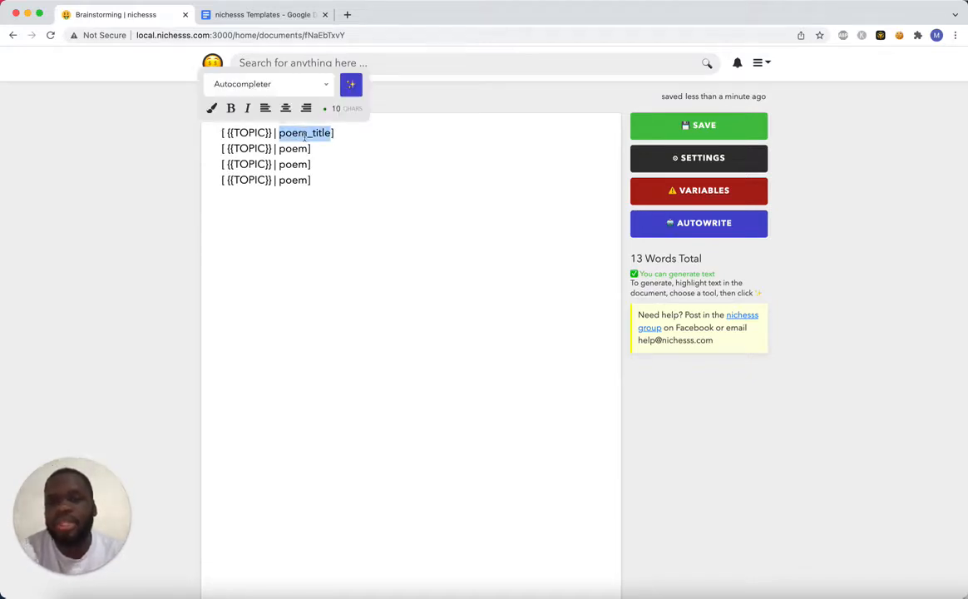
{"action": "left_click", "coordinate": [355, 130]}
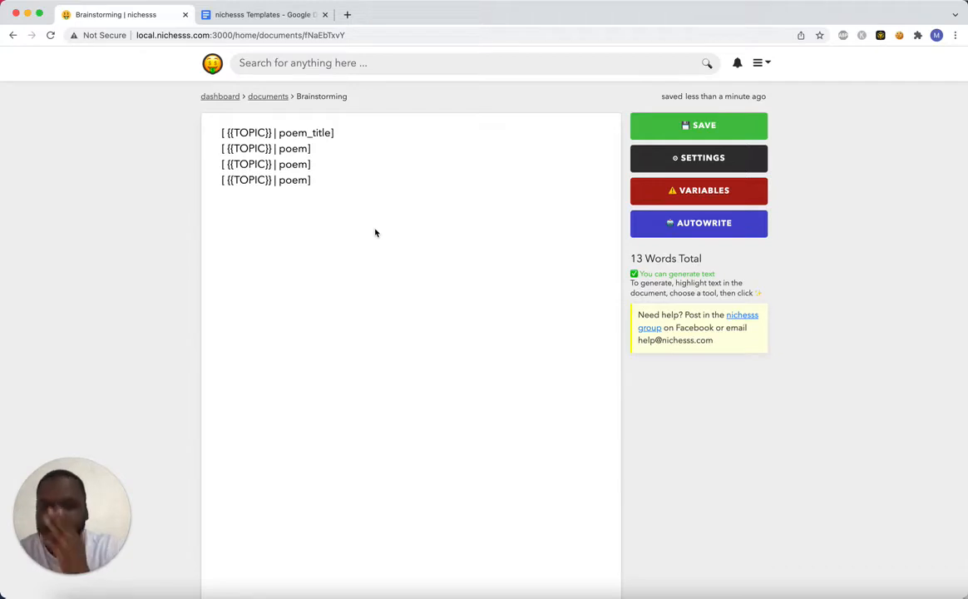
{"action": "double_click", "coordinate": [292, 133]}
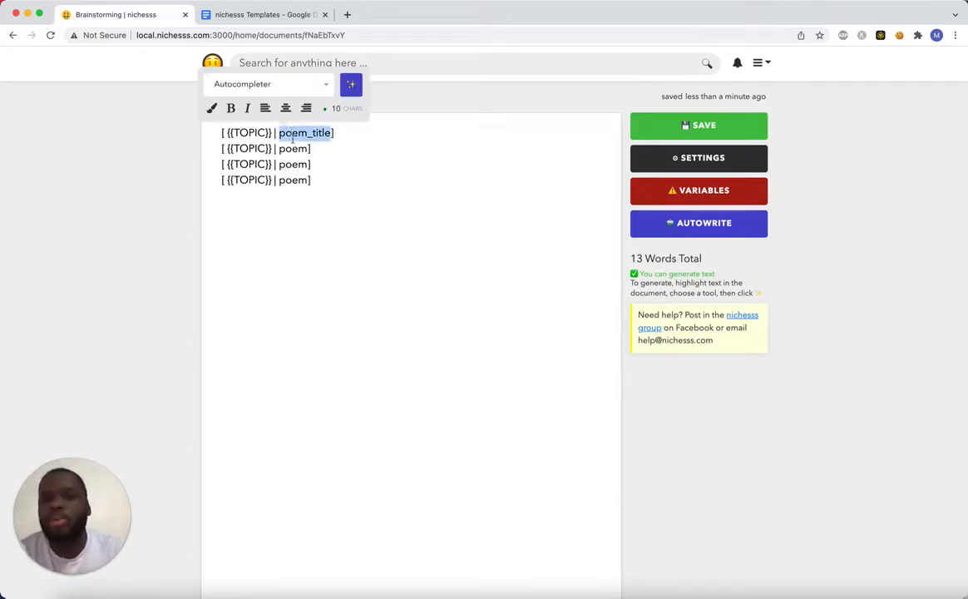
{"action": "double_click", "coordinate": [293, 149]}
{"action": "double_click", "coordinate": [292, 165]}
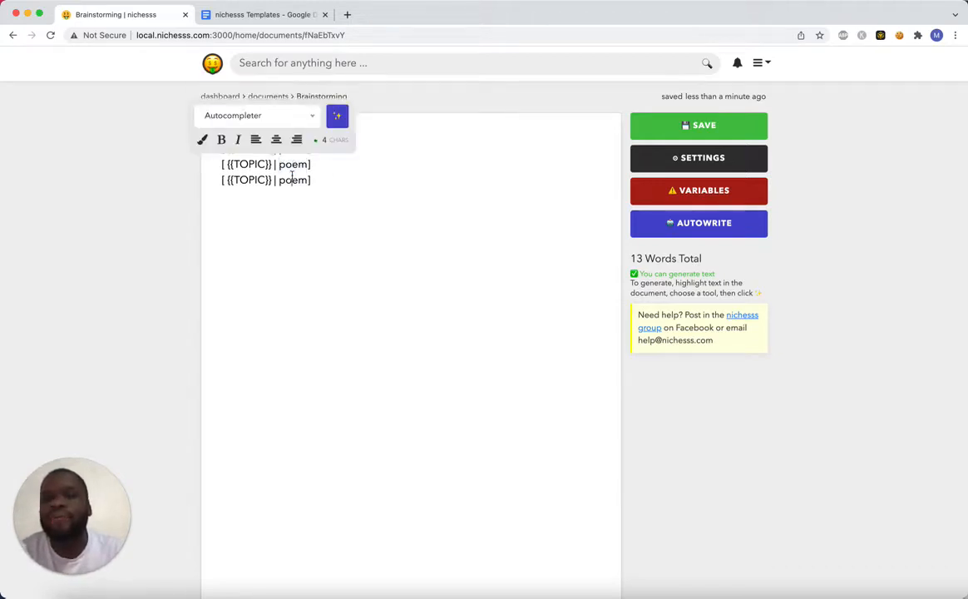
{"action": "double_click", "coordinate": [292, 179]}
{"action": "left_click", "coordinate": [339, 173]}
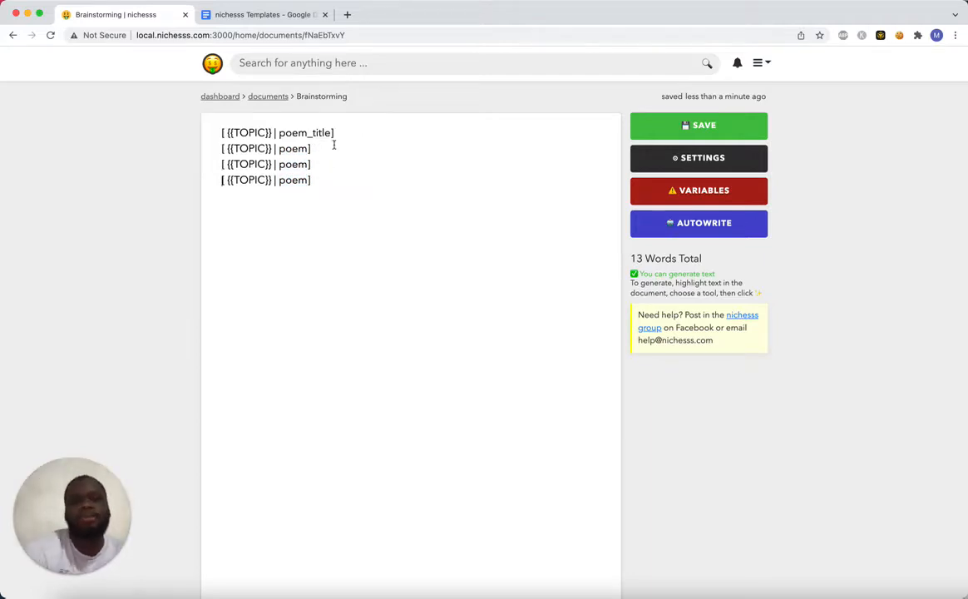
{"action": "left_click", "coordinate": [350, 180]}
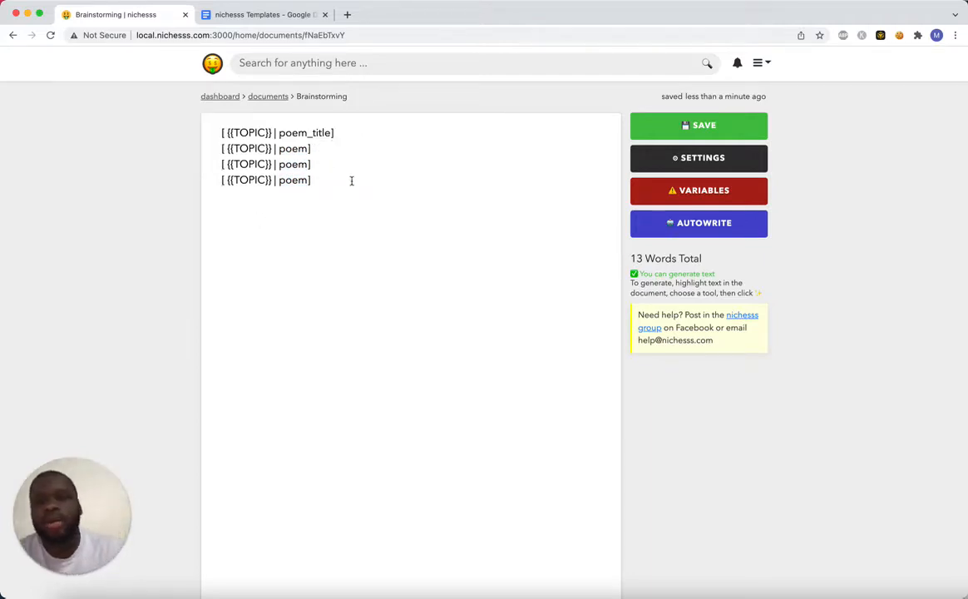
Set the document's TOPIC variable to "being a single mom of 3 kids" and apply it to the template.
{"action": "left_click", "coordinate": [653, 223]}
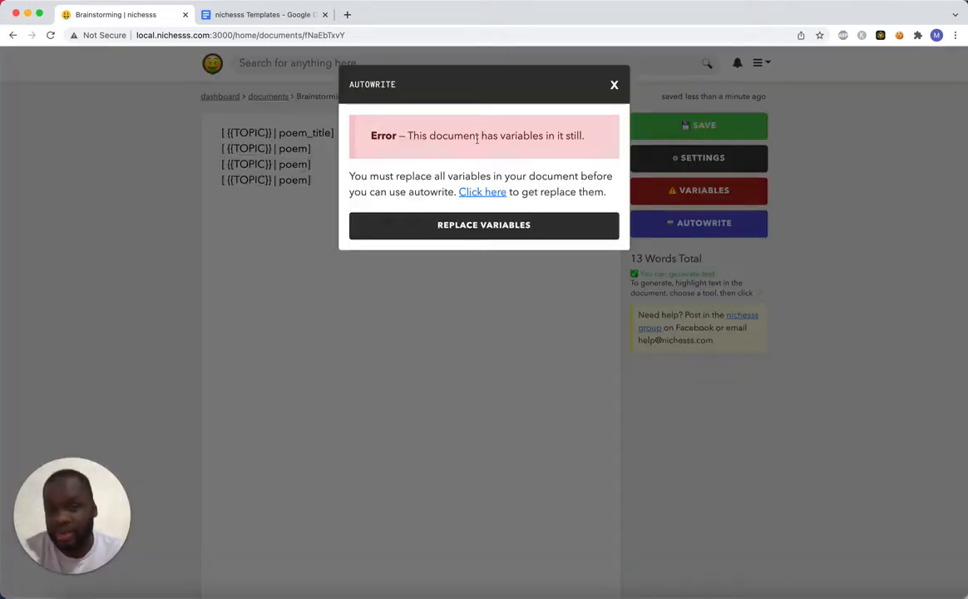
{"action": "left_click", "coordinate": [614, 86]}
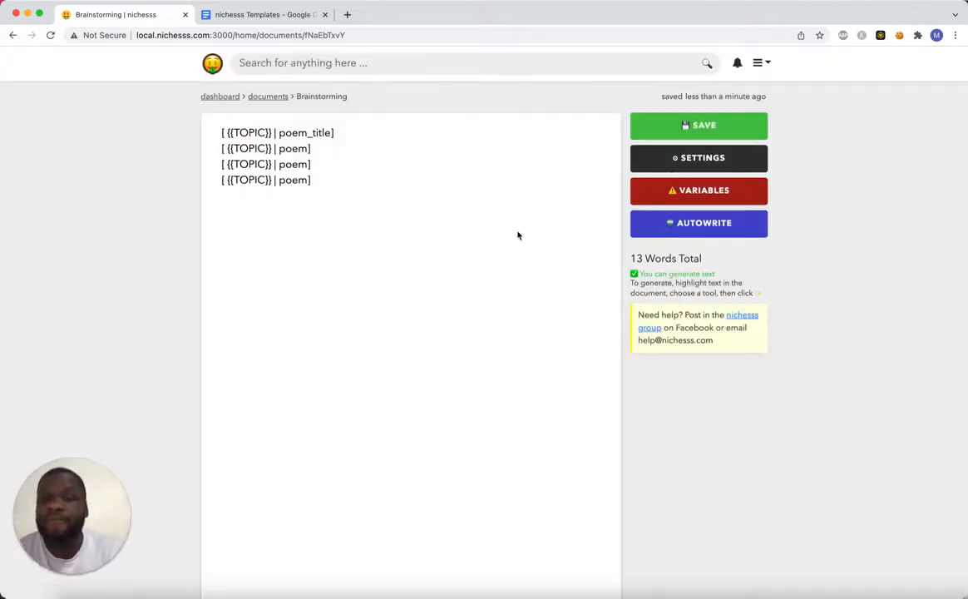
{"action": "left_click", "coordinate": [726, 200]}
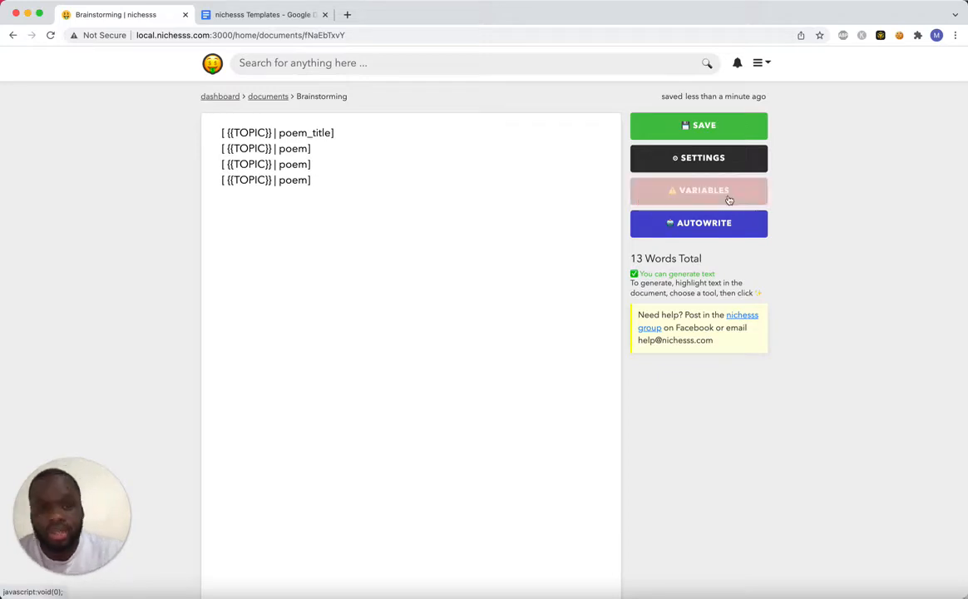
{"action": "left_click", "coordinate": [465, 232]}
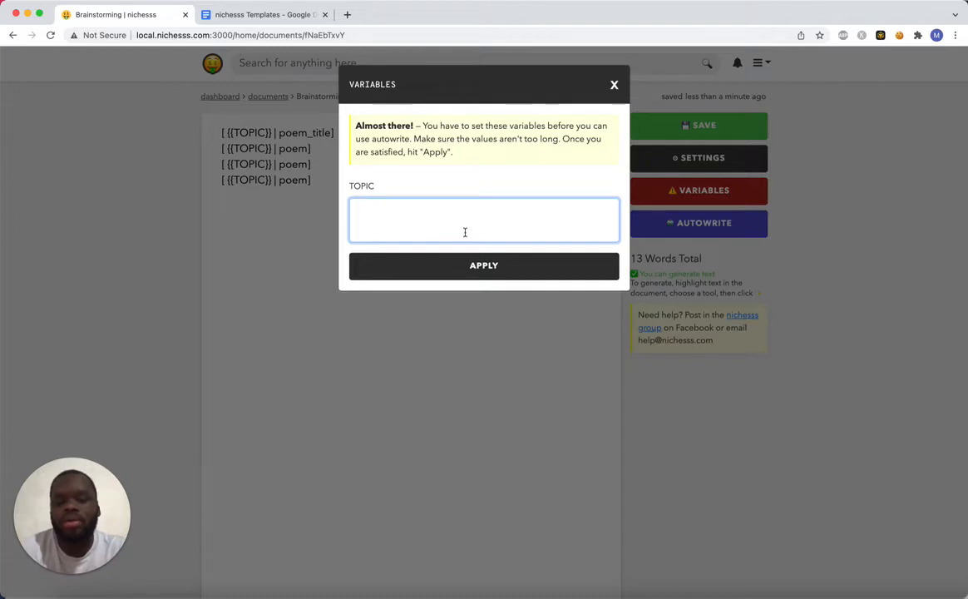
{"action": "type", "text": "being "}
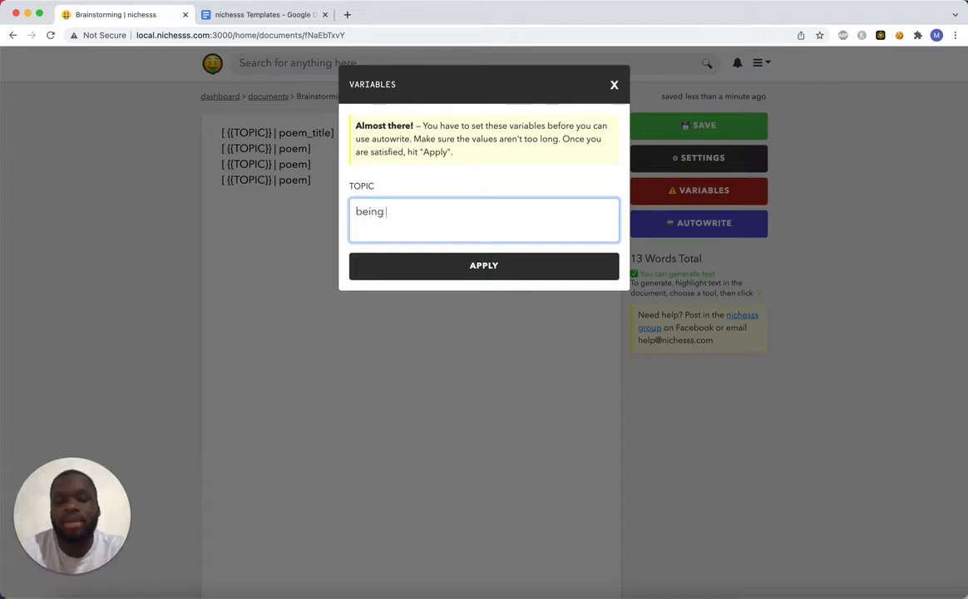
{"action": "type", "text": "a single mom of 3 kids"}
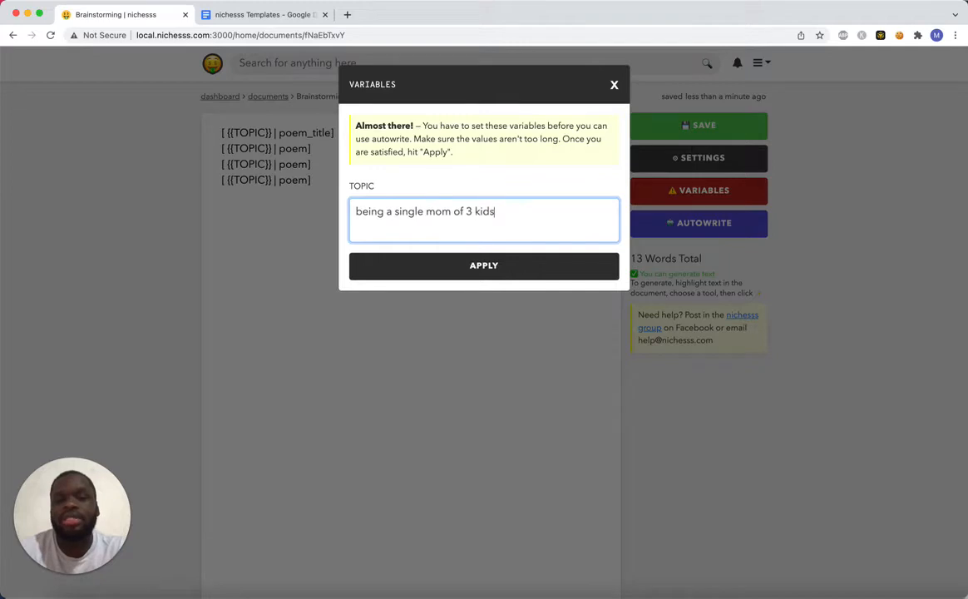
{"action": "left_click", "coordinate": [460, 266]}
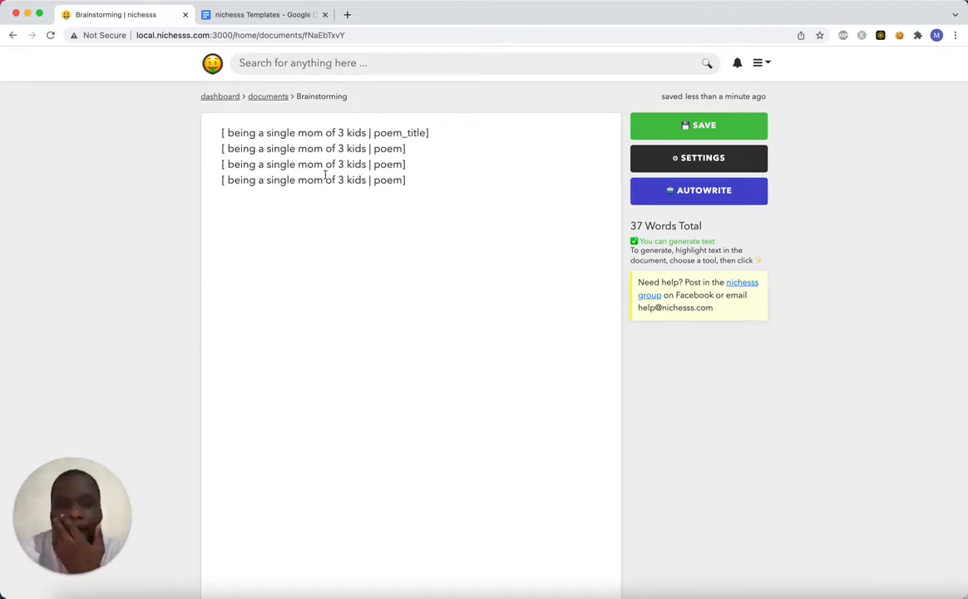
Run Autowrite on the document to generate the poem title and three poems, and look over the output.
{"action": "left_click", "coordinate": [687, 193]}
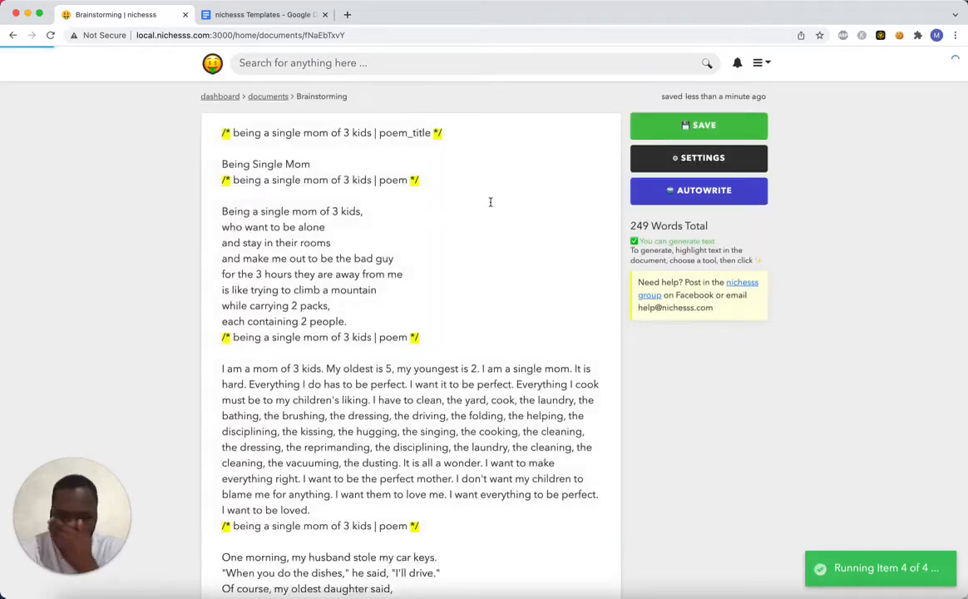
{"action": "scroll", "coordinate": [491, 202], "scroll_direction": "down", "scroll_amount": 2}
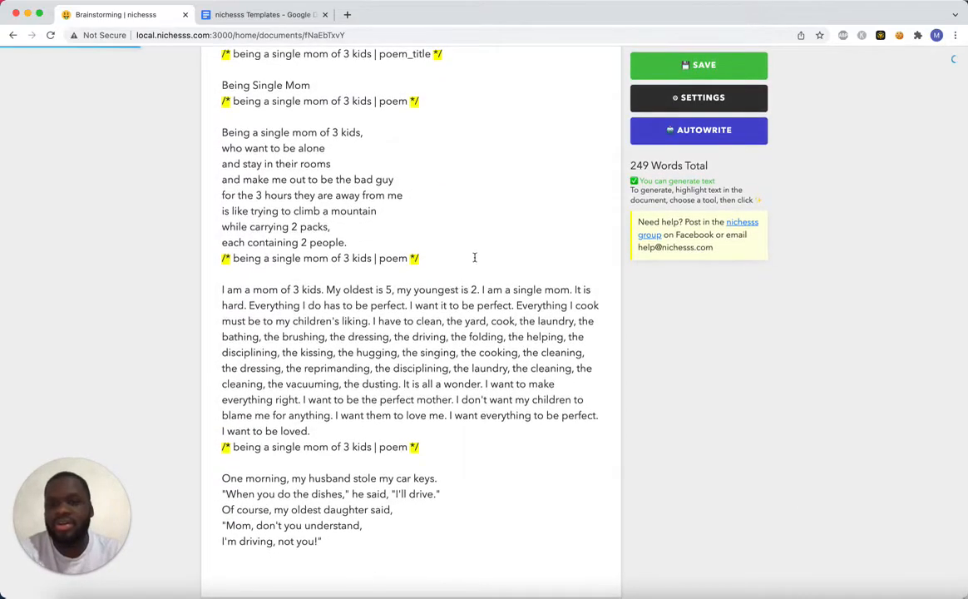
{"action": "scroll", "coordinate": [491, 202], "scroll_direction": "up", "scroll_amount": 1}
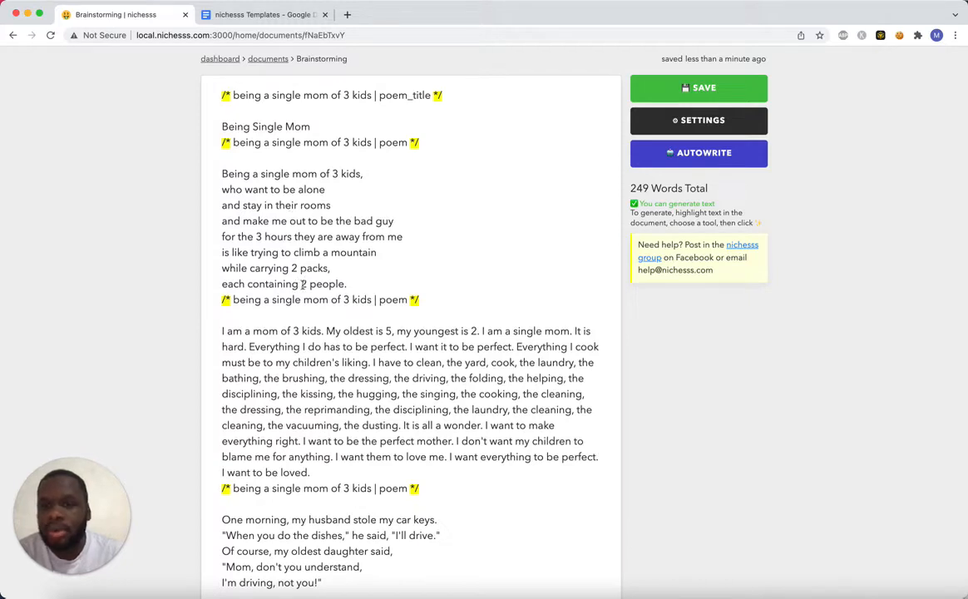
Delete the generated paragraph starting "I am a mom of 3 kids" and add a blank line after the first poem.
{"action": "scroll", "coordinate": [302, 307], "scroll_direction": "down", "scroll_amount": 1}
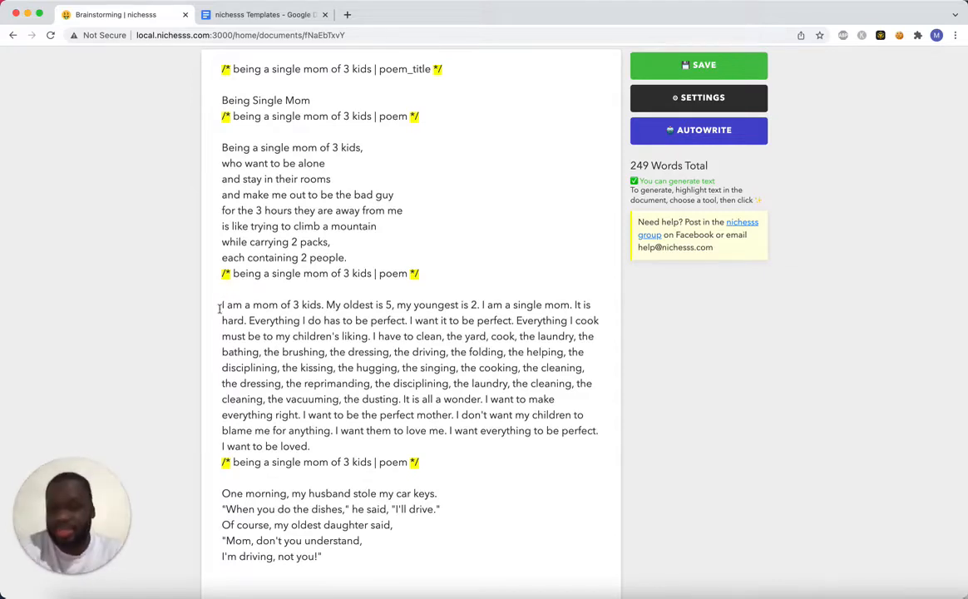
{"action": "left_click_drag", "start_coordinate": [223, 305], "coordinate": [333, 444]}
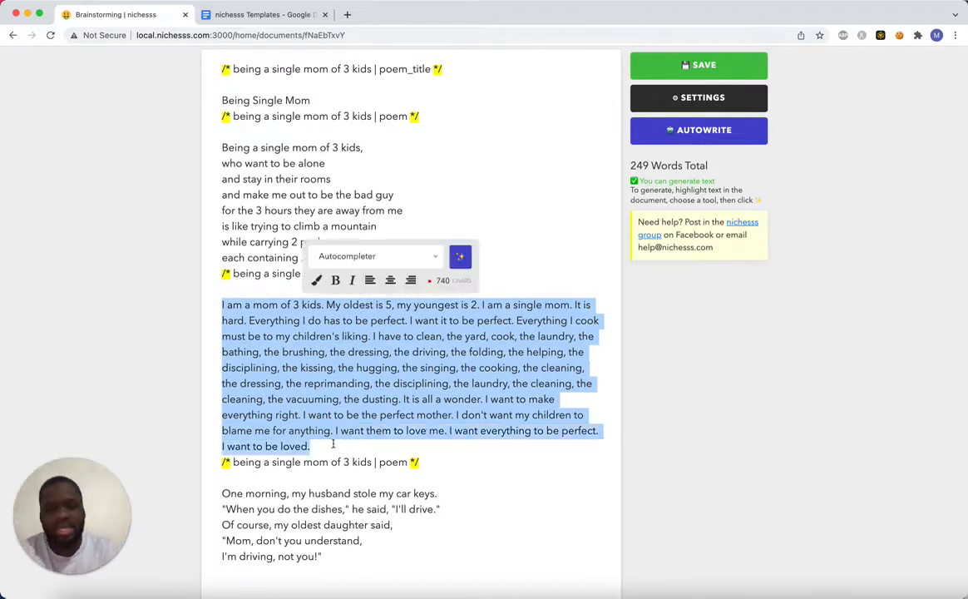
{"action": "key", "text": "BackSpace"}
{"action": "key", "text": "BackSpace"}
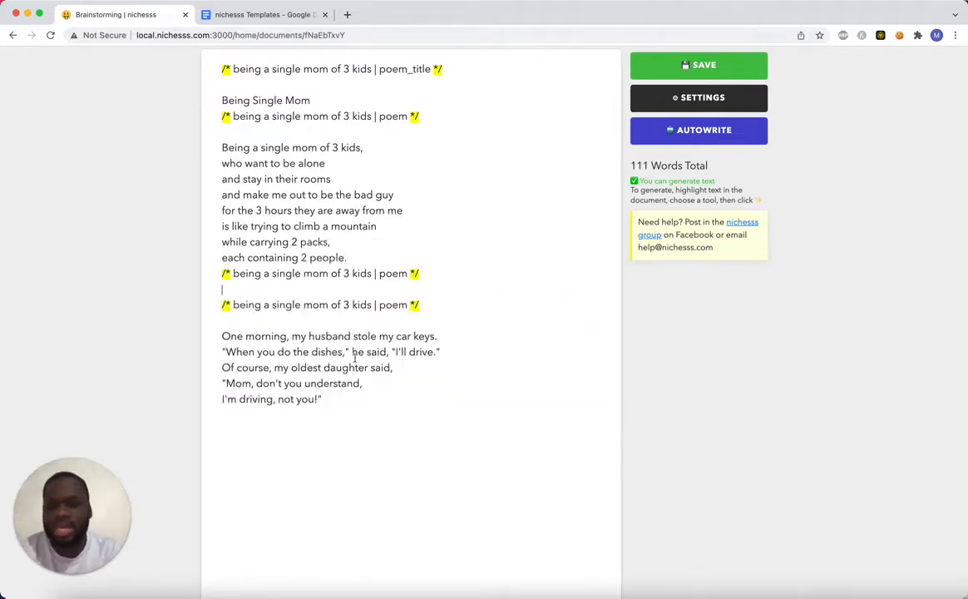
{"action": "left_click", "coordinate": [368, 255]}
{"action": "key", "text": "Return"}
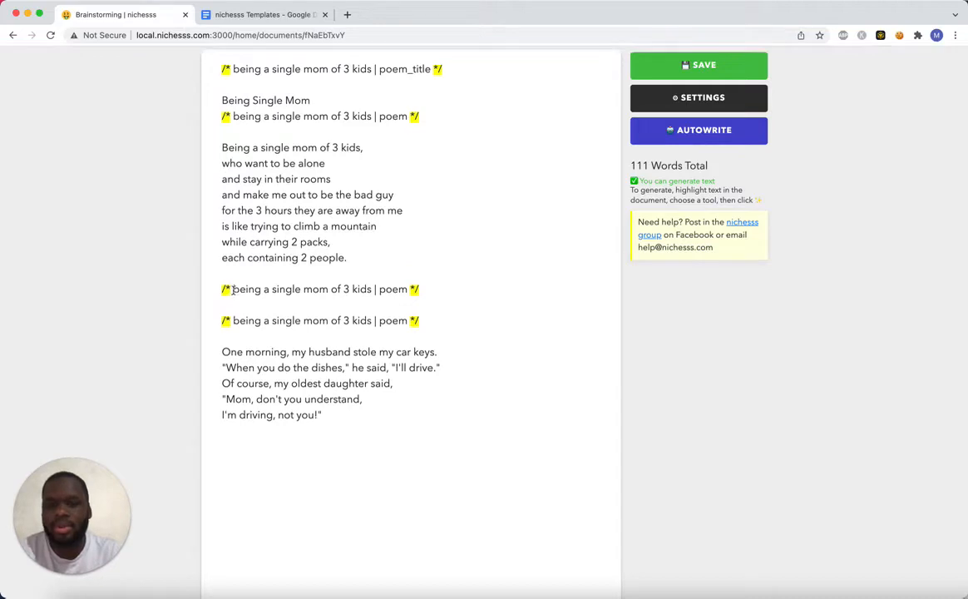
Replace the comment markers around the second poem prompt with square brackets and run Autowrite again.
{"action": "left_click_drag", "start_coordinate": [232, 290], "coordinate": [221, 290]}
{"action": "key", "text": "BackSpace"}
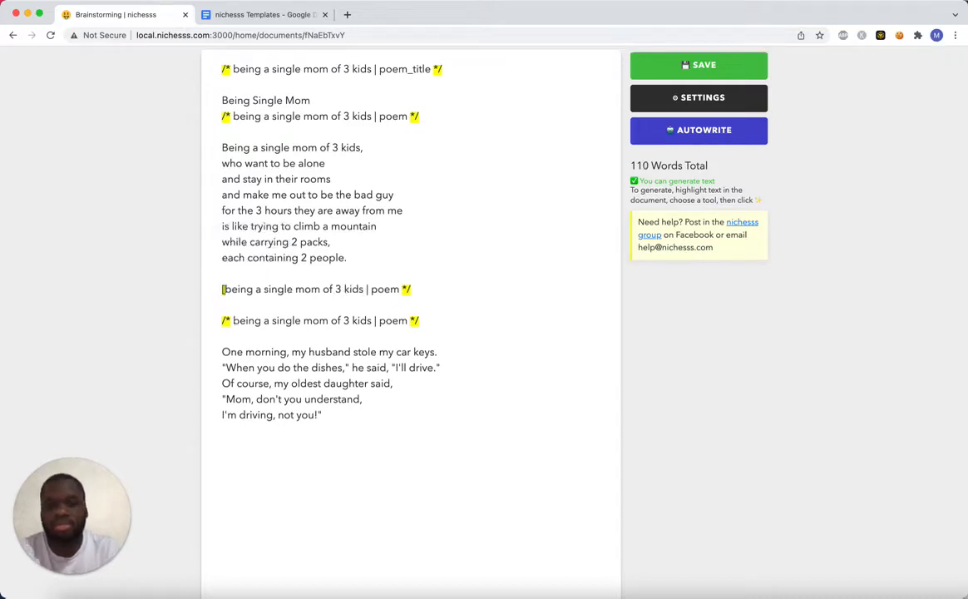
{"action": "left_click_drag", "start_coordinate": [412, 289], "coordinate": [402, 290]}
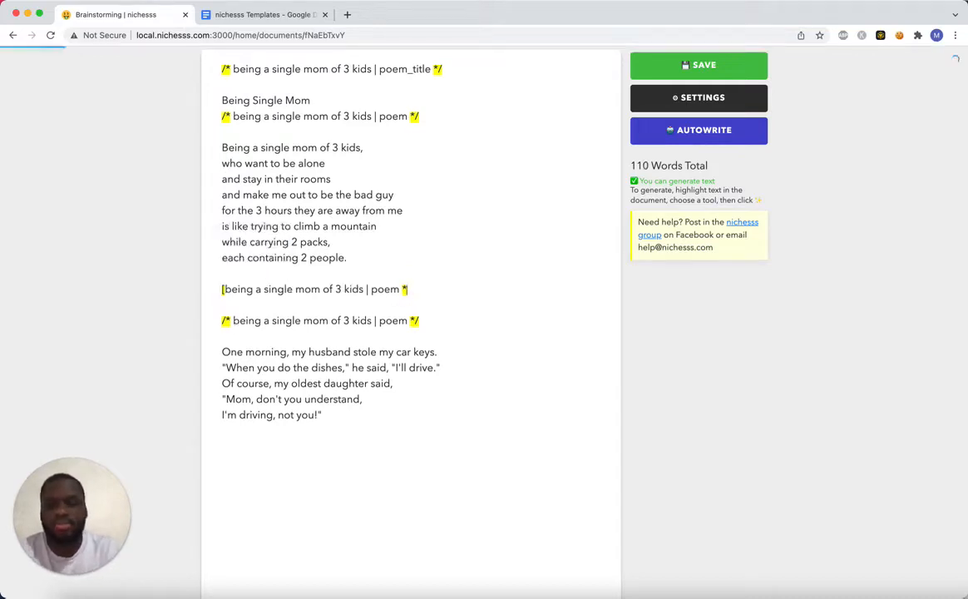
{"action": "key", "text": "BackSpace"}
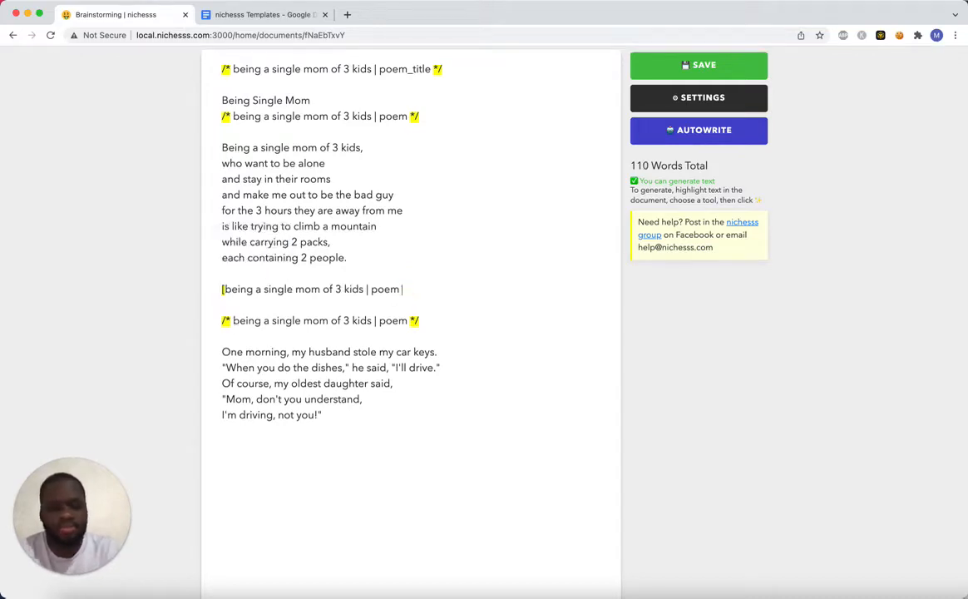
{"action": "left_click", "coordinate": [676, 133]}
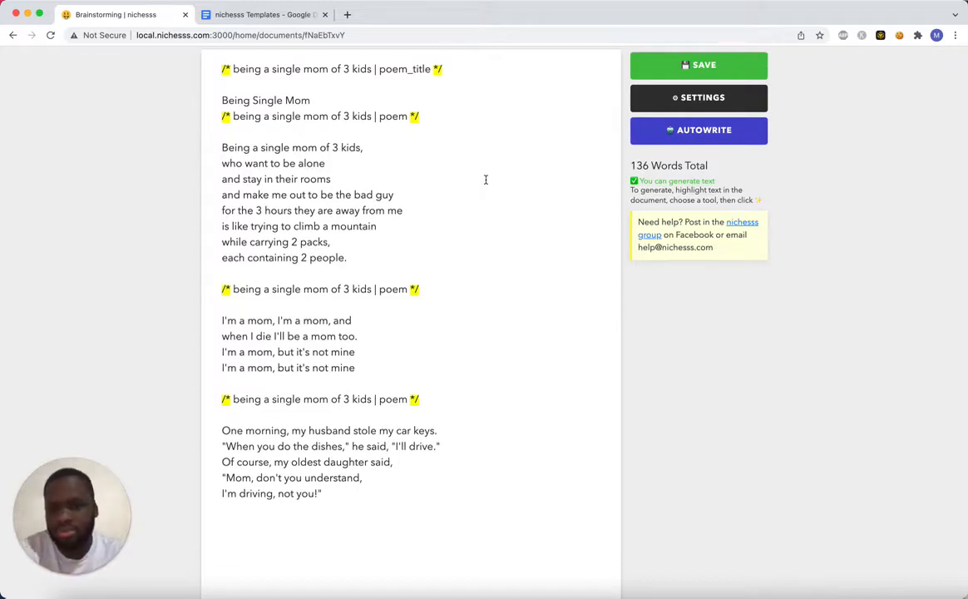
Turn the commented second poem prompt back into an active prompt enclosed in square brackets.
{"action": "left_click", "coordinate": [428, 289]}
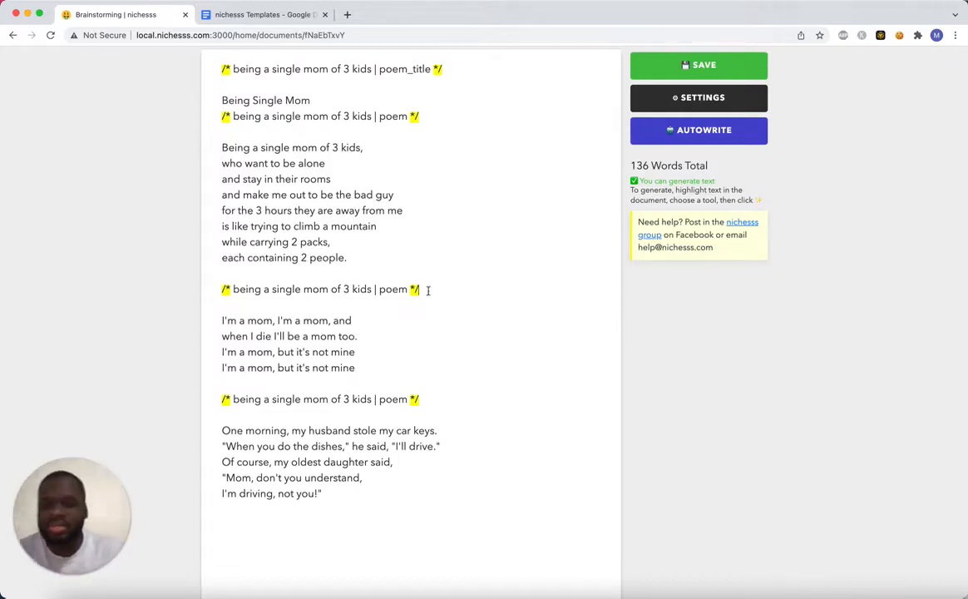
{"action": "key", "text": "BackSpace"}
{"action": "key", "text": "BackSpace"}
{"action": "type", "text": "]"}
{"action": "left_click", "coordinate": [229, 289]}
{"action": "type", "text": "["}
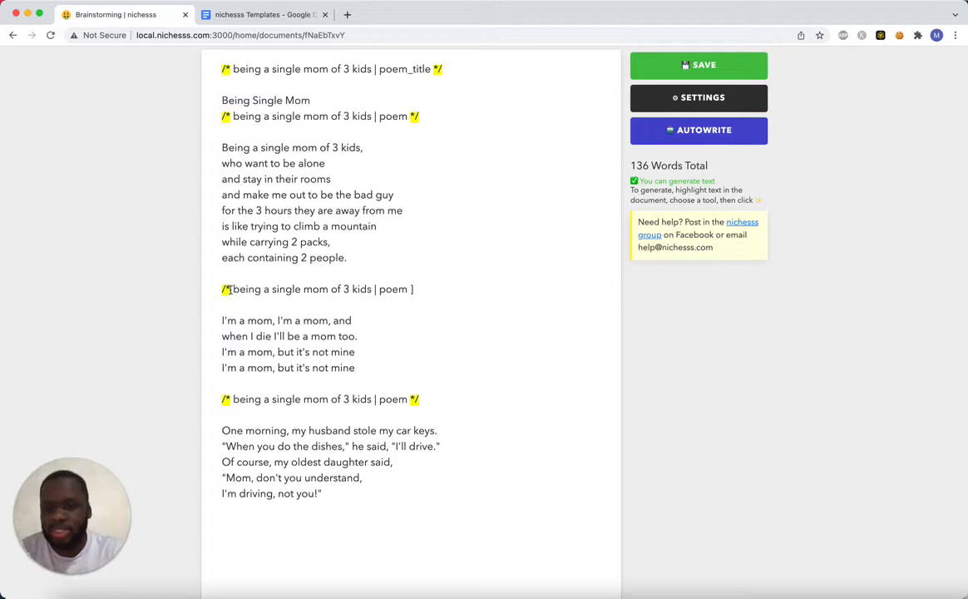
{"action": "key", "text": "Left"}
{"action": "key", "text": "BackSpace"}
{"action": "key", "text": "BackSpace"}
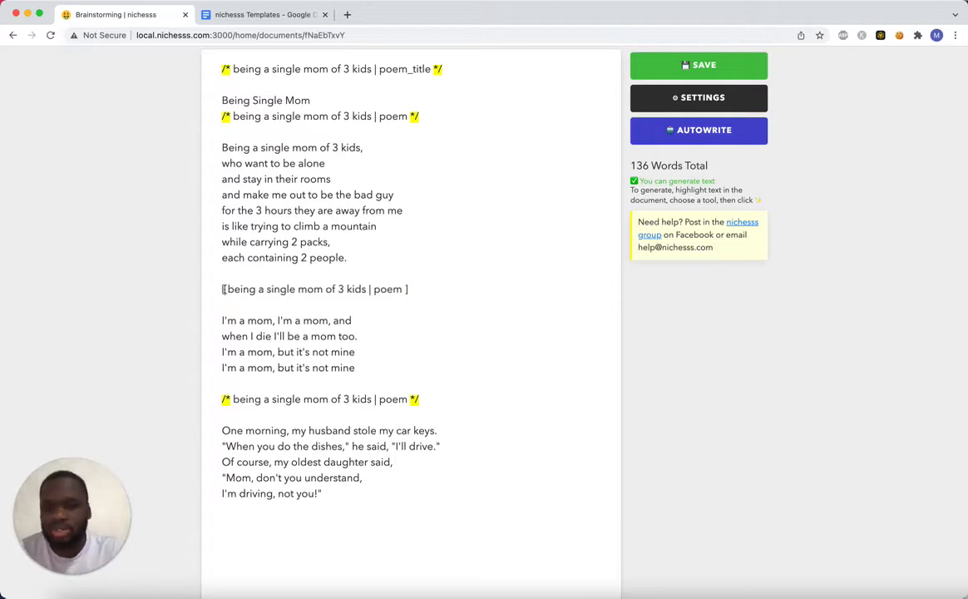
Change the second poem prompt's topic to "its hard to be a single mom", keeping the poem tool.
{"action": "left_click_drag", "start_coordinate": [223, 290], "coordinate": [344, 291]}
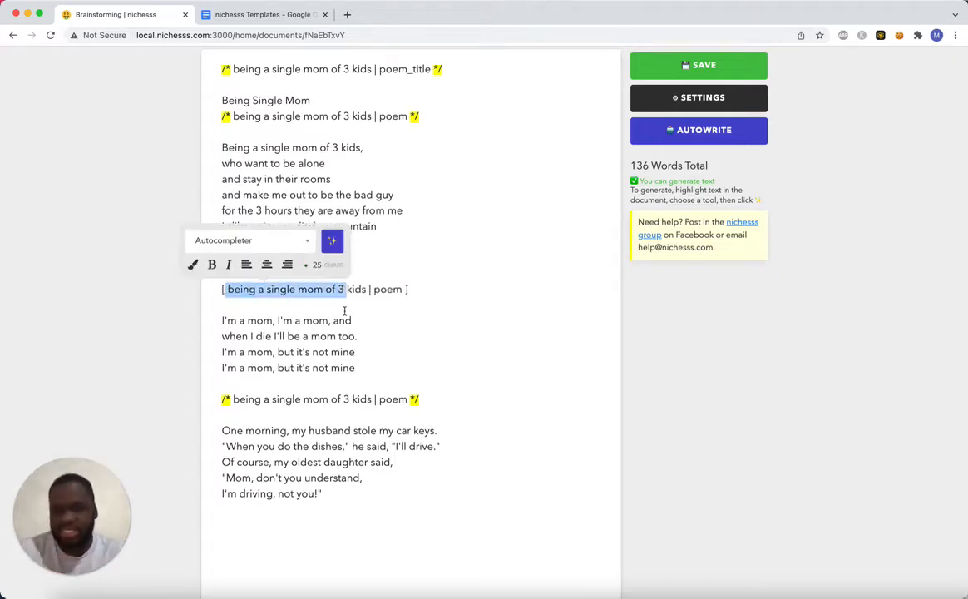
{"action": "left_click", "coordinate": [344, 311]}
{"action": "left_click_drag", "start_coordinate": [226, 289], "coordinate": [367, 289]}
{"action": "key", "text": "BackSpace"}
{"action": "type", "text": "its hard to b"}
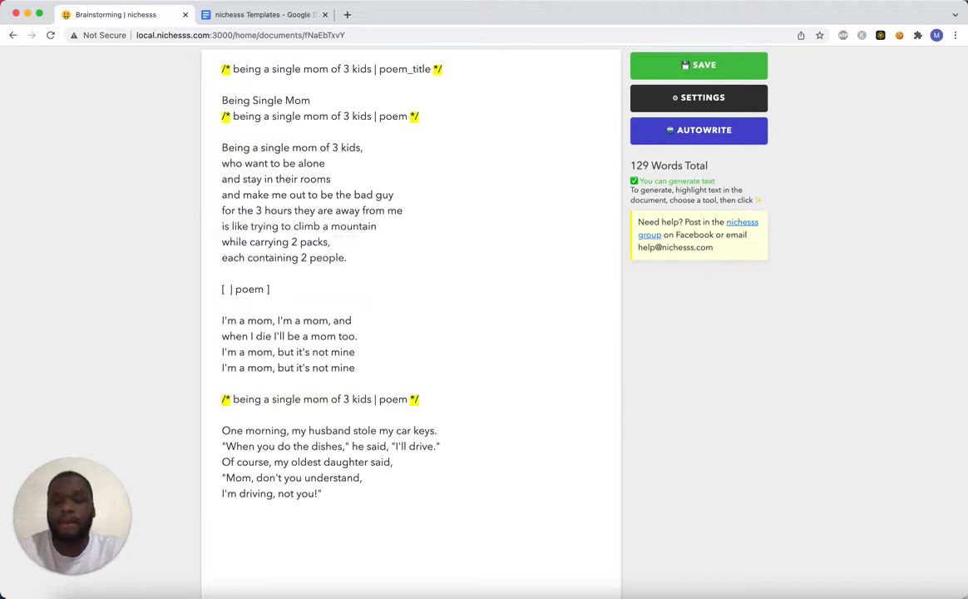
{"action": "type", "text": "e a single mom"}
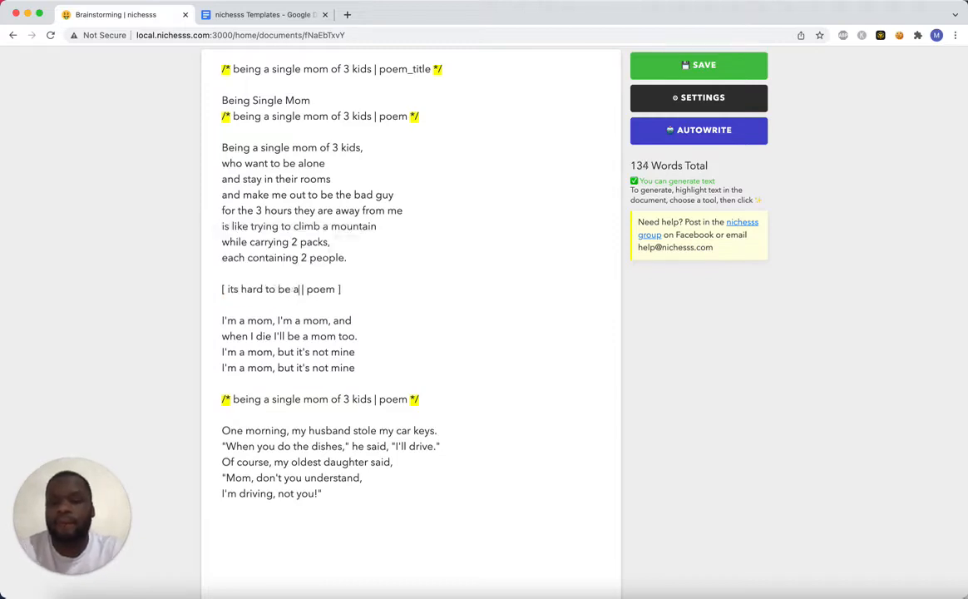
Delete the four-line poem below the reworded prompt and run Autowrite to generate a replacement.
{"action": "left_click_drag", "start_coordinate": [369, 366], "coordinate": [166, 319]}
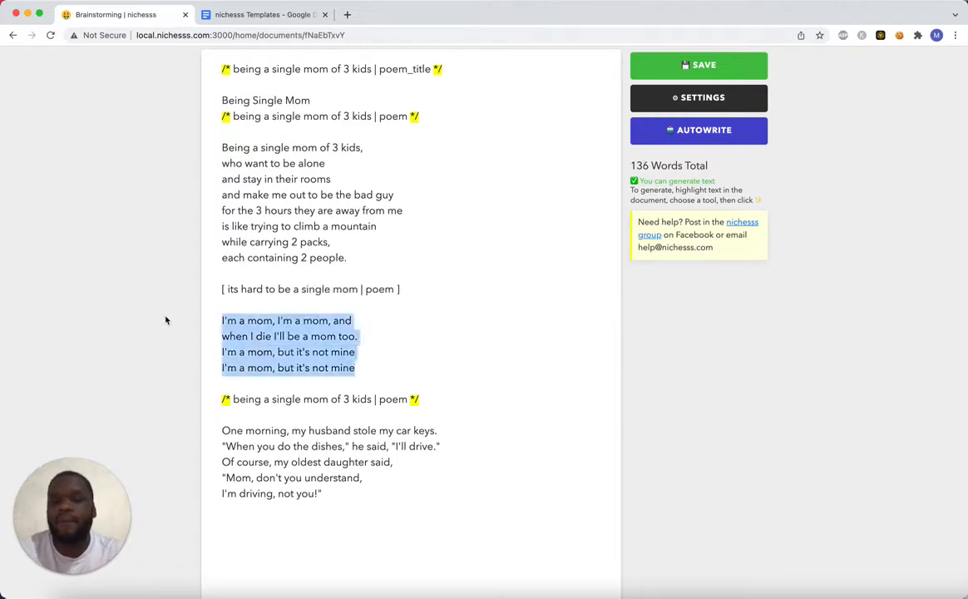
{"action": "key", "text": "BackSpace"}
{"action": "left_click", "coordinate": [703, 131]}
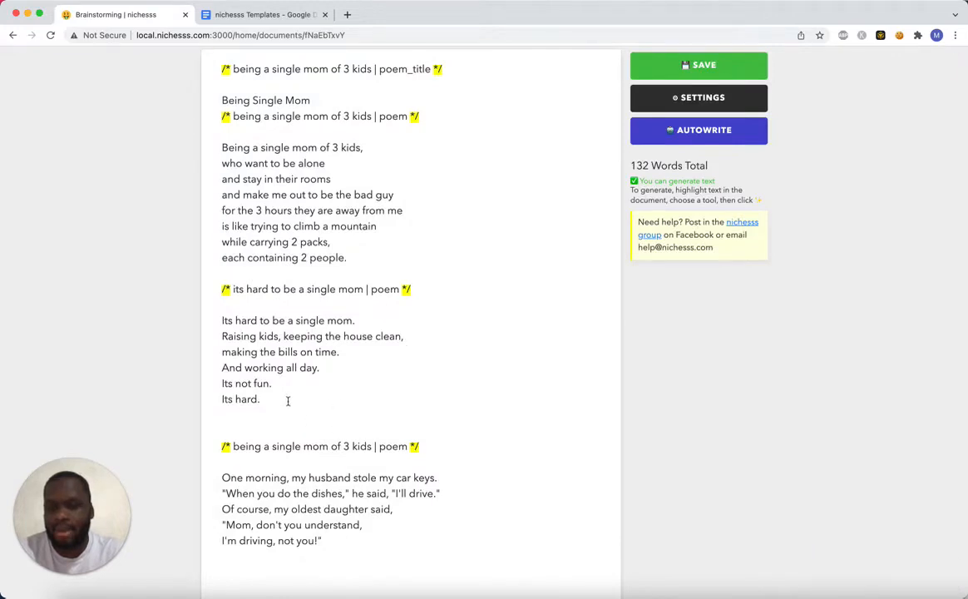
{"action": "scroll", "coordinate": [344, 290], "scroll_direction": "up", "scroll_amount": 2}
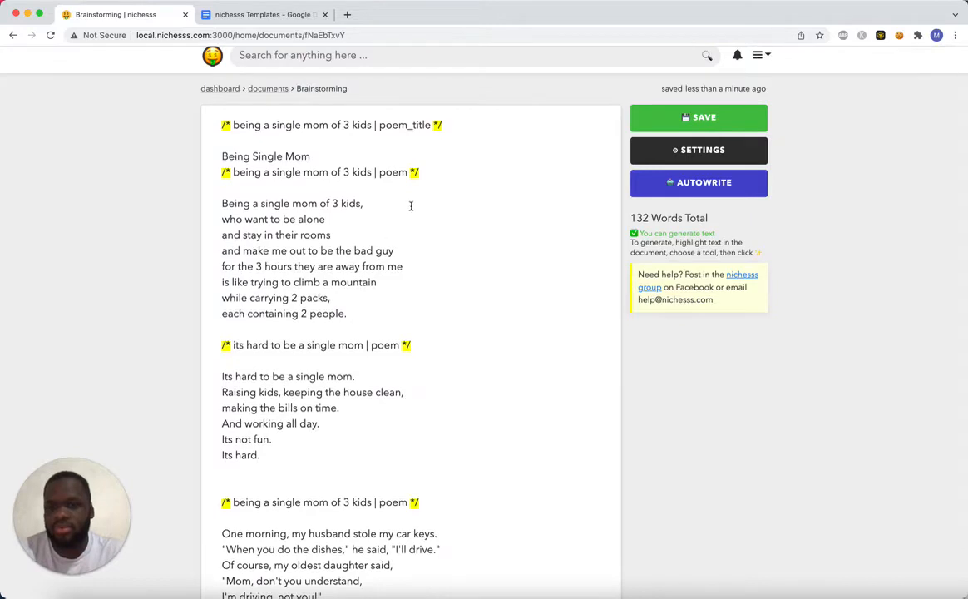
Delete the commented poem_title prompt and the first commented poem prompt around the title, including the latter's empty line.
{"action": "left_click_drag", "start_coordinate": [421, 173], "coordinate": [217, 177]}
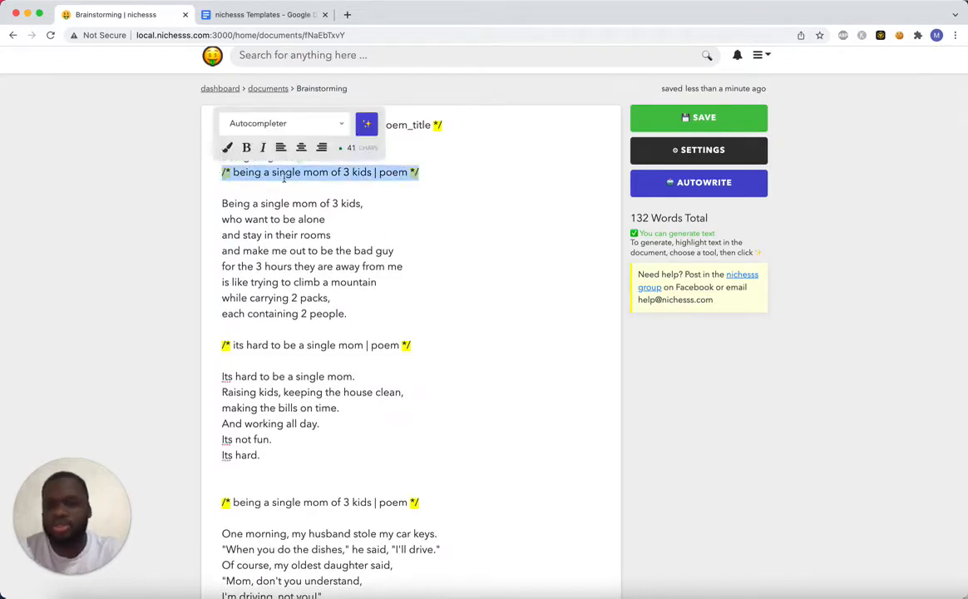
{"action": "left_click", "coordinate": [382, 125]}
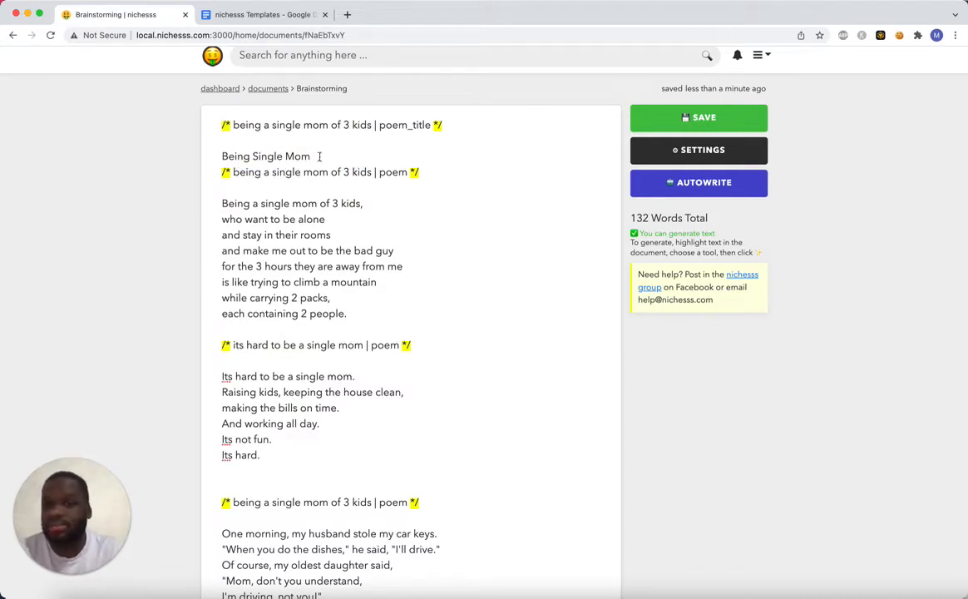
{"action": "mouse_move", "coordinate": [446, 125]}
{"action": "left_mouse_down"}
{"action": "mouse_move", "coordinate": [237, 118]}
{"action": "mouse_move", "coordinate": [443, 125]}
{"action": "left_mouse_up"}
{"action": "key", "text": "BackSpace"}
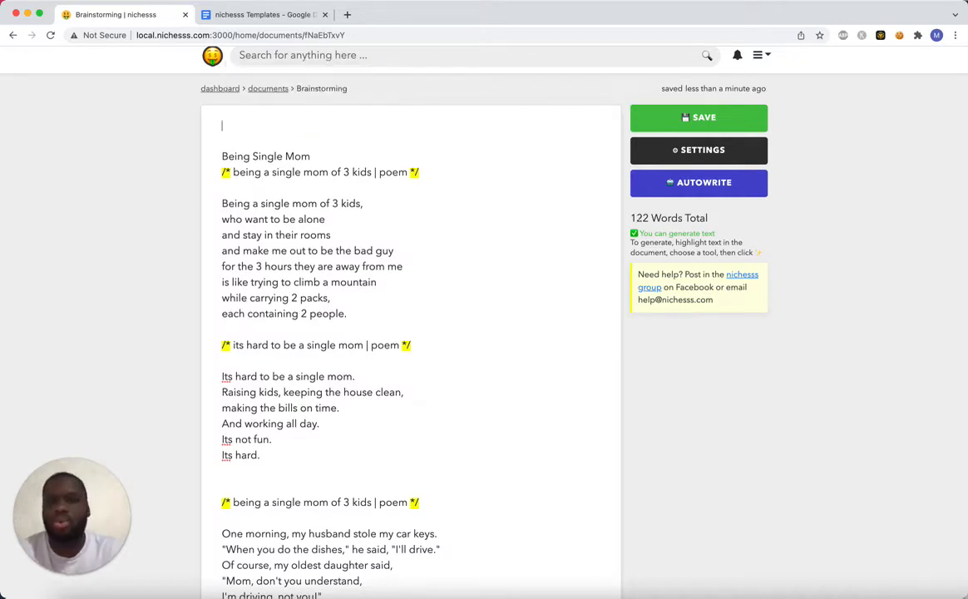
{"action": "left_click_drag", "start_coordinate": [423, 170], "coordinate": [223, 172]}
{"action": "key", "text": "BackSpace"}
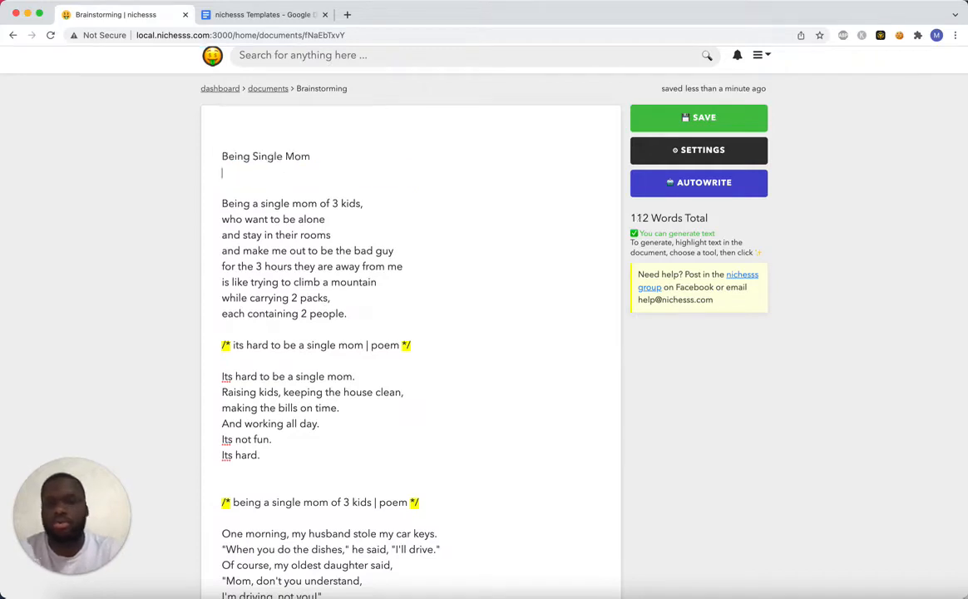
{"action": "key", "text": "BackSpace"}
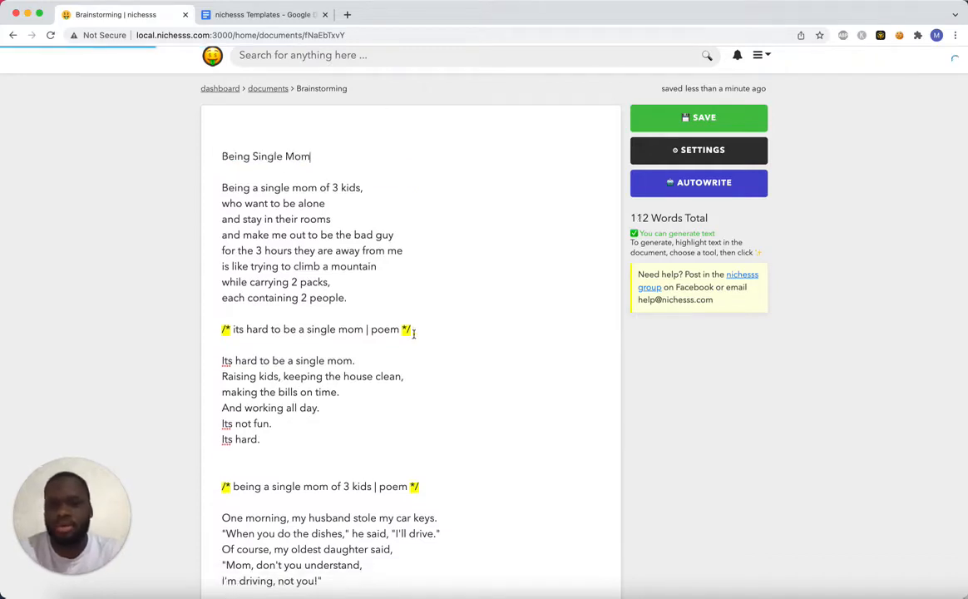
Remove the commented "its hard to be a single mom | poem" prompt and its surplus blank lines.
{"action": "left_click_drag", "start_coordinate": [413, 330], "coordinate": [212, 339]}
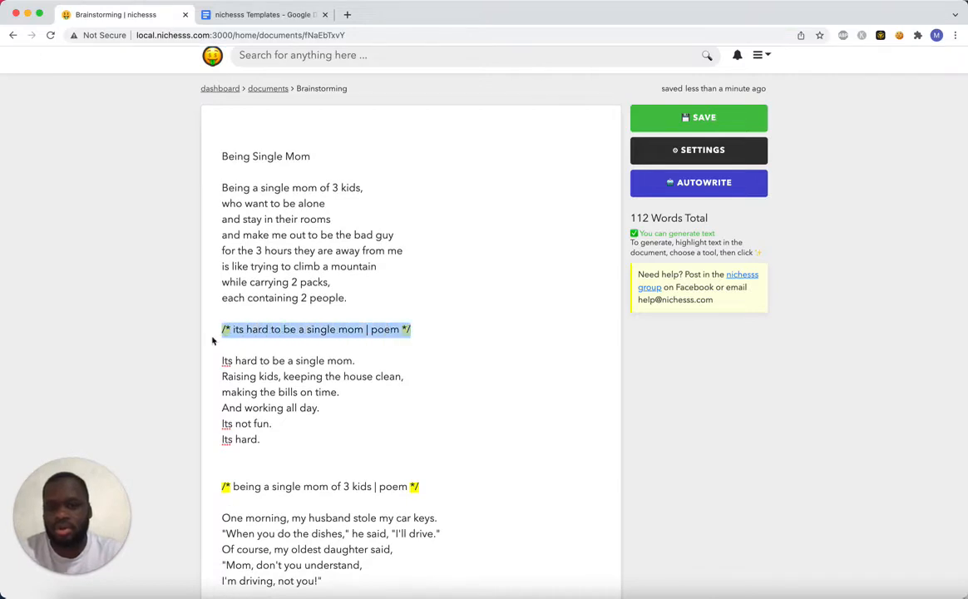
{"action": "key", "text": "BackSpace"}
{"action": "key", "text": "BackSpace"}
{"action": "key", "text": "BackSpace"}
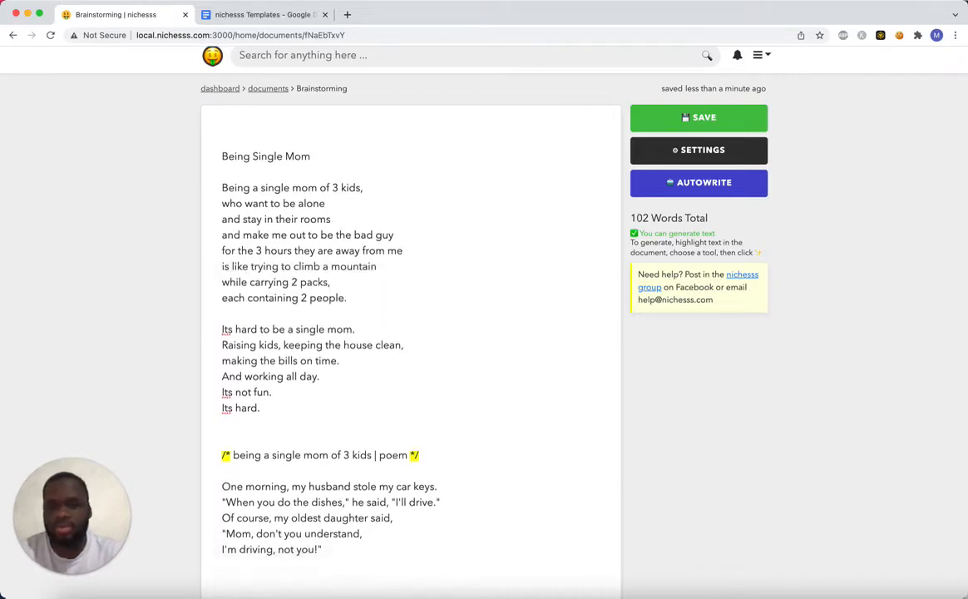
Make the "Being Single Mom" title bold and remove the blank lines above it.
{"action": "left_click_drag", "start_coordinate": [311, 157], "coordinate": [205, 163]}
{"action": "key", "text": "super+b"}
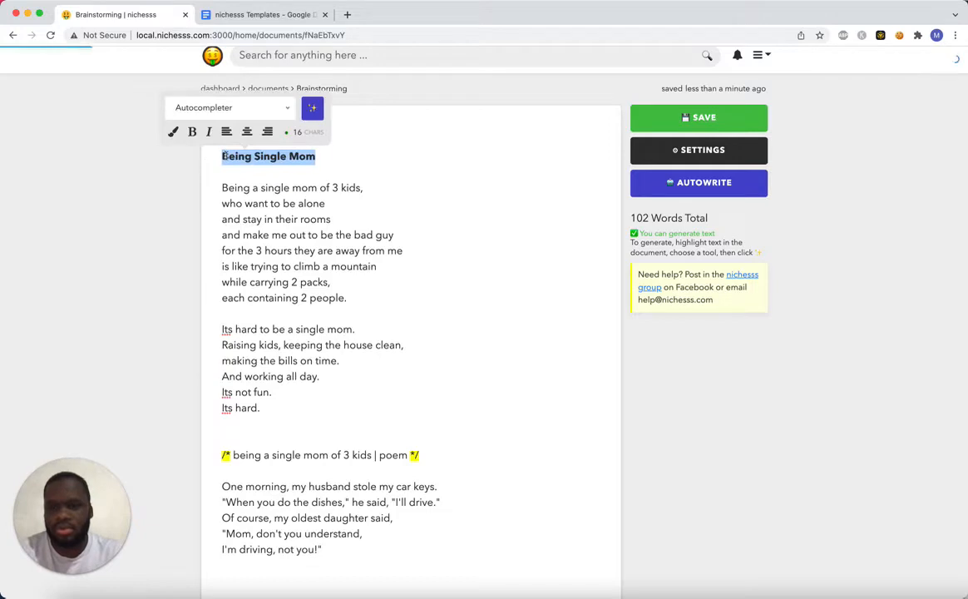
{"action": "key", "text": "Left"}
{"action": "key", "text": "BackSpace"}
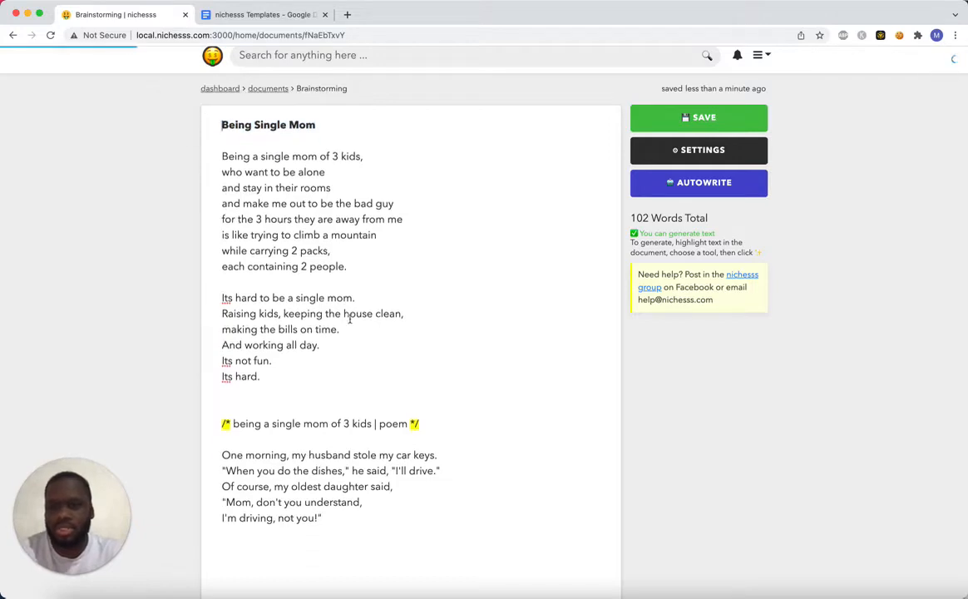
Delete the last commented poem prompt with its extra blank lines, and save the document.
{"action": "scroll", "coordinate": [329, 411], "scroll_direction": "down", "scroll_amount": 1}
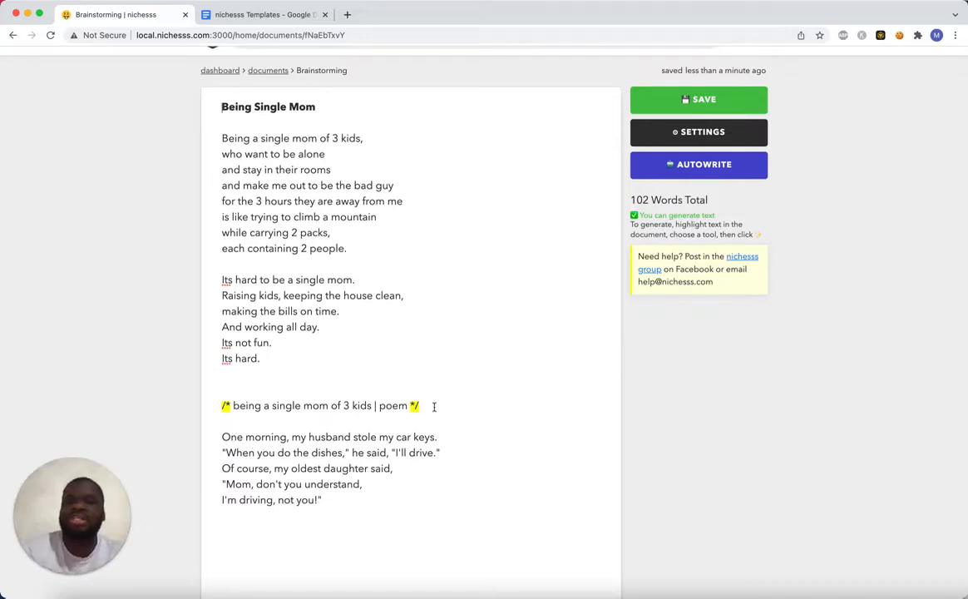
{"action": "left_click_drag", "start_coordinate": [429, 405], "coordinate": [207, 409]}
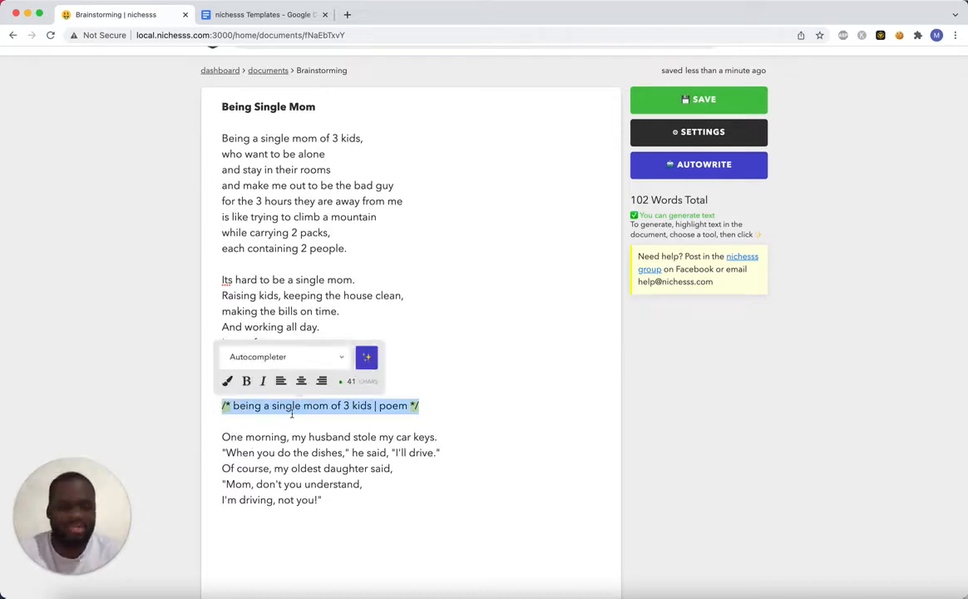
{"action": "key", "text": "BackSpace"}
{"action": "key", "text": "BackSpace"}
{"action": "key", "text": "BackSpace"}
{"action": "key", "text": "BackSpace"}
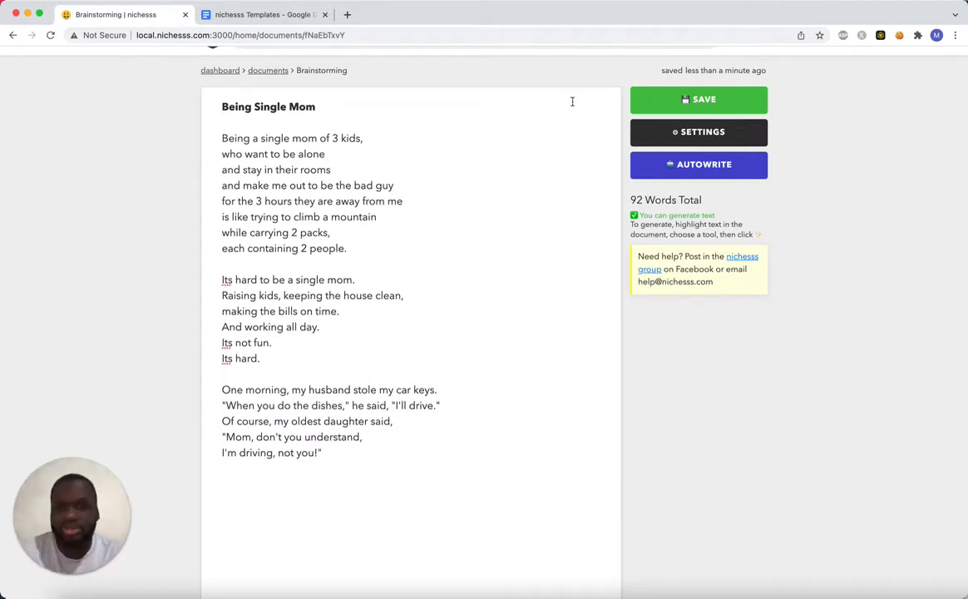
{"action": "left_click", "coordinate": [684, 98]}
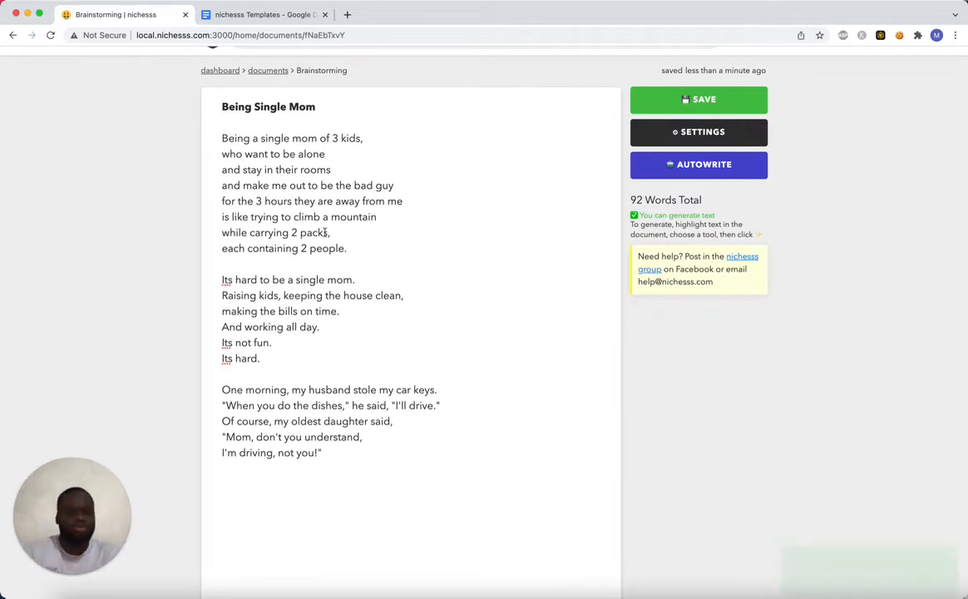
Change "husband" to "ex-husband" in the last stanza's first line and save the document.
{"action": "left_click", "coordinate": [307, 390]}
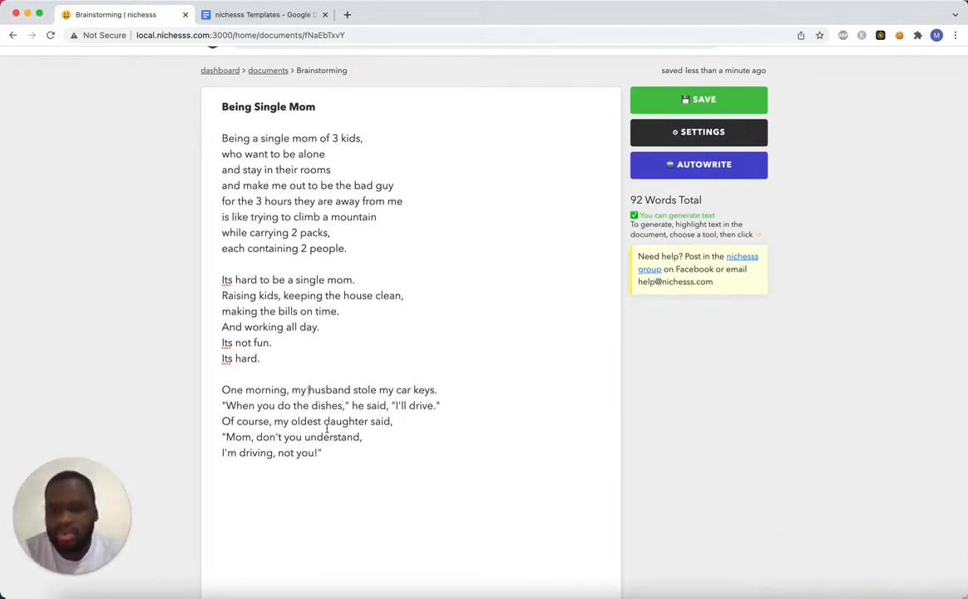
{"action": "type", "text": "ex-"}
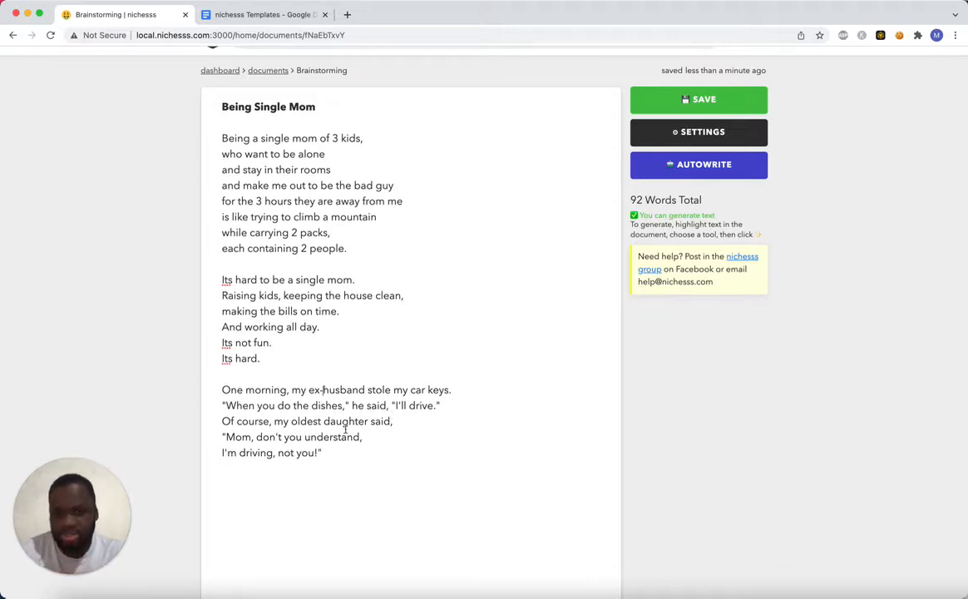
{"action": "left_click", "coordinate": [254, 373]}
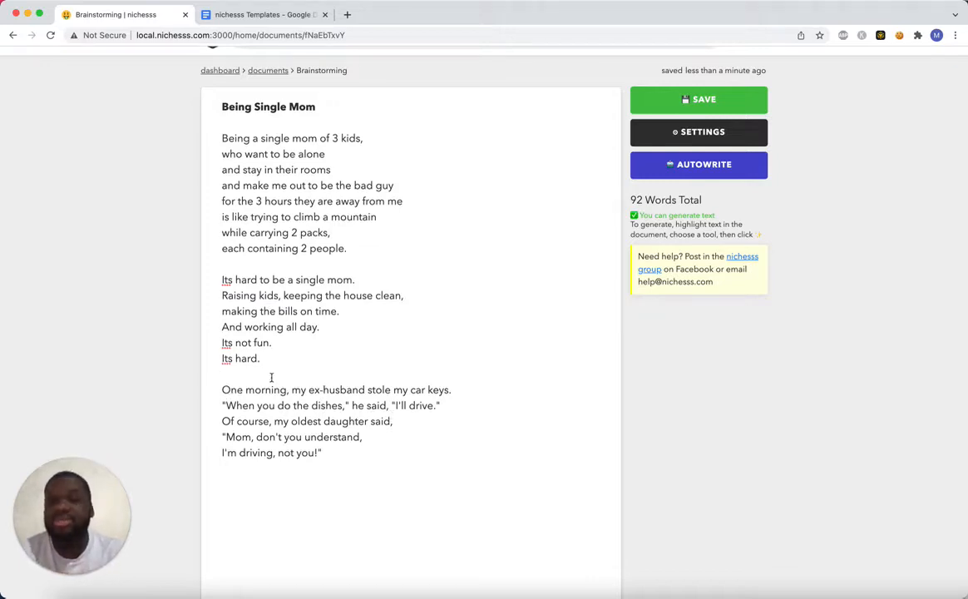
{"action": "scroll", "coordinate": [599, 141], "scroll_direction": "up", "scroll_amount": 1}
{"action": "left_click", "coordinate": [670, 130]}
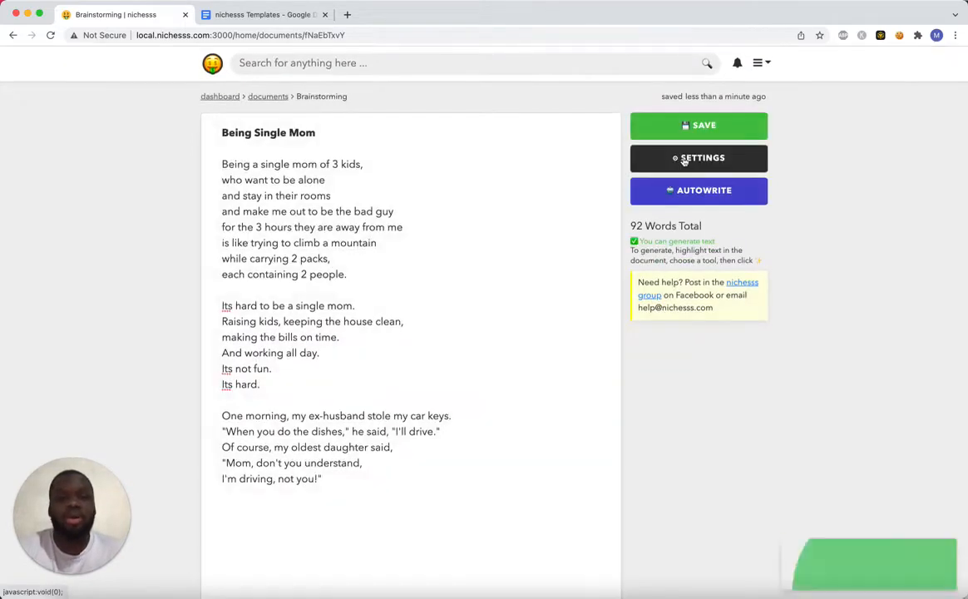
Enter "Being a Single Mom Poem" as the document's name in its settings.
{"action": "left_click", "coordinate": [680, 158]}
{"action": "double_click", "coordinate": [408, 145]}
{"action": "type", "text": "BEing"}
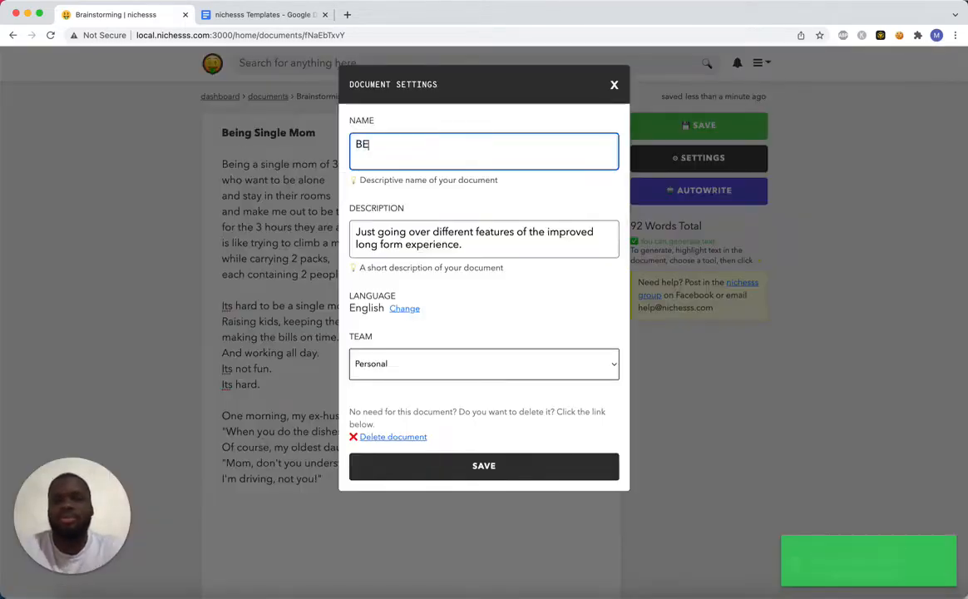
{"action": "key", "text": "BackSpace"}
{"action": "key", "text": "BackSpace"}
{"action": "key", "text": "BackSpace"}
{"action": "key", "text": "BackSpace"}
{"action": "type", "text": "eing a S"}
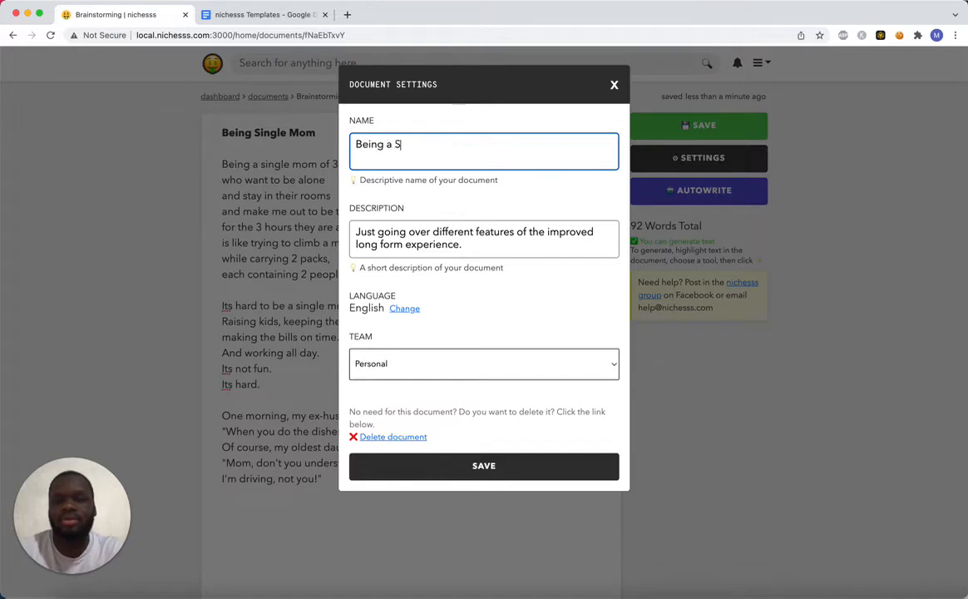
{"action": "type", "text": "ingle Mom Poem"}
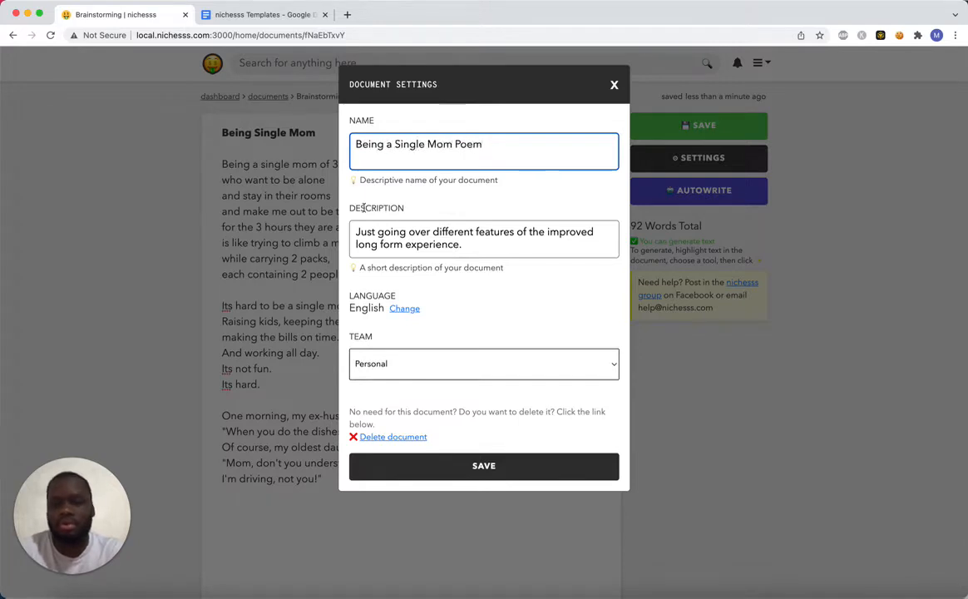
Set the document description to "A poem about being a single mom", then save the settings and the document.
{"action": "triple_click", "coordinate": [391, 238]}
{"action": "type", "text": "A peom"}
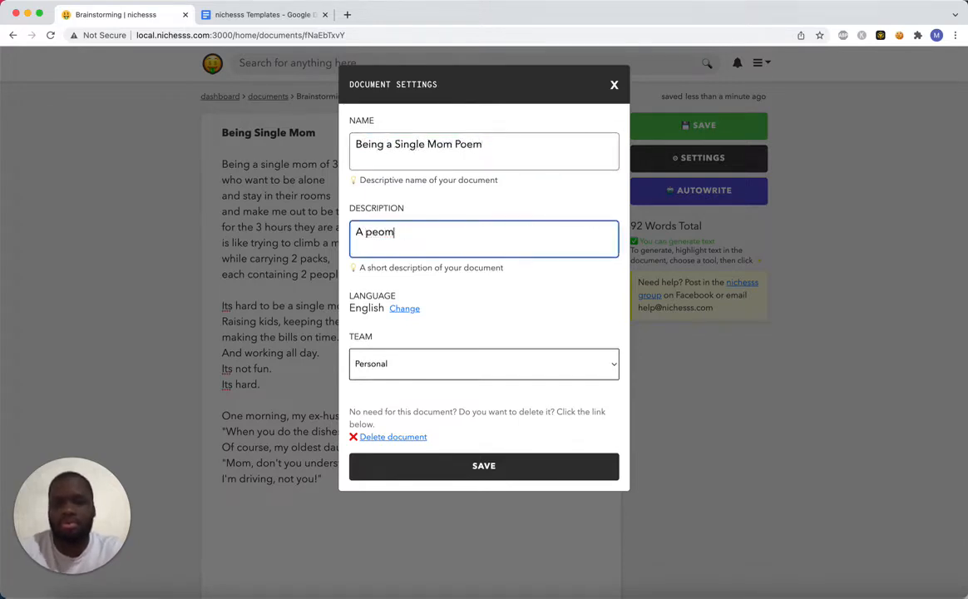
{"action": "key", "text": "BackSpace"}
{"action": "key", "text": "BackSpace"}
{"action": "key", "text": "BackSpace"}
{"action": "type", "text": "oem about "}
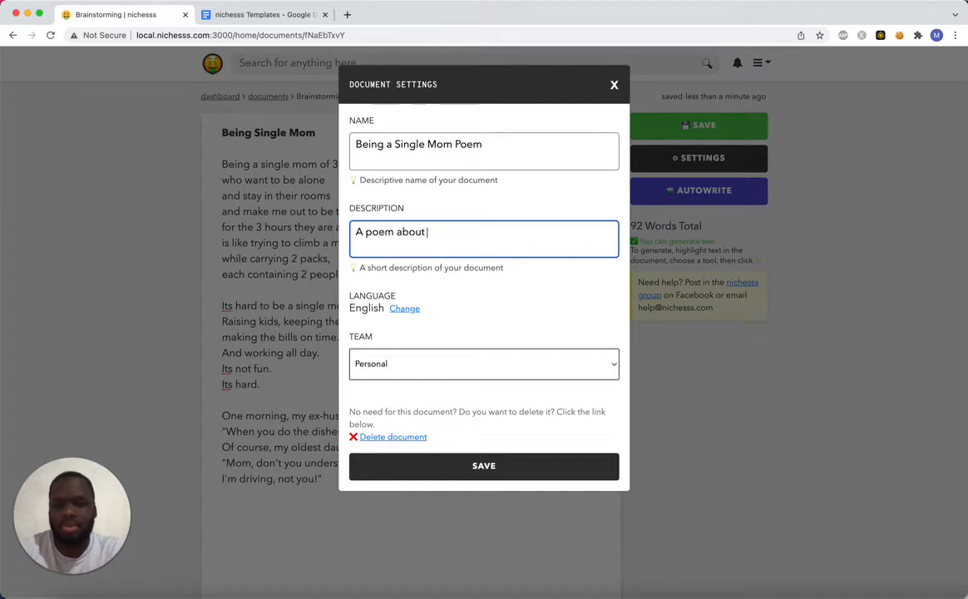
{"action": "type", "text": "being a single mom"}
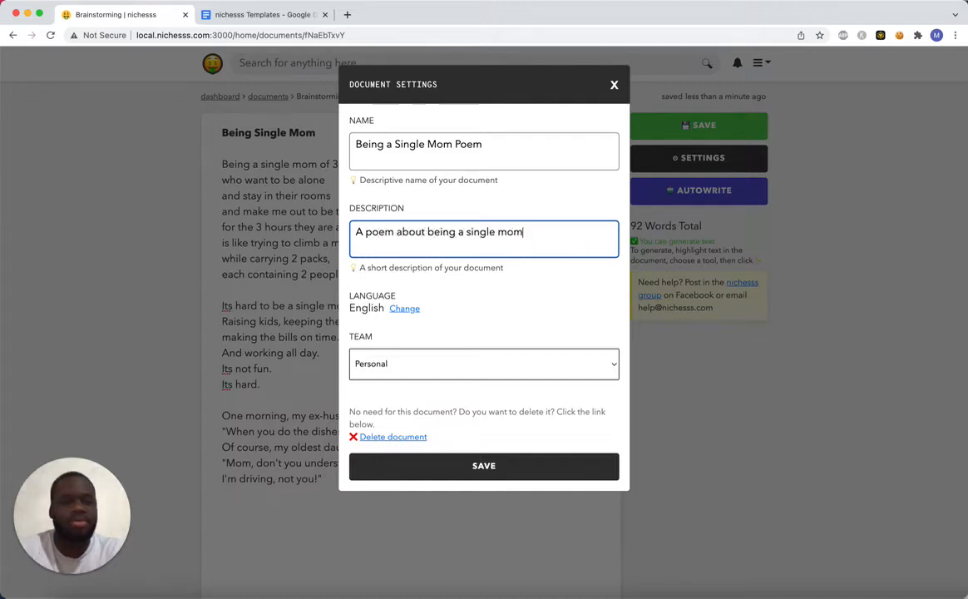
{"action": "left_click", "coordinate": [547, 467]}
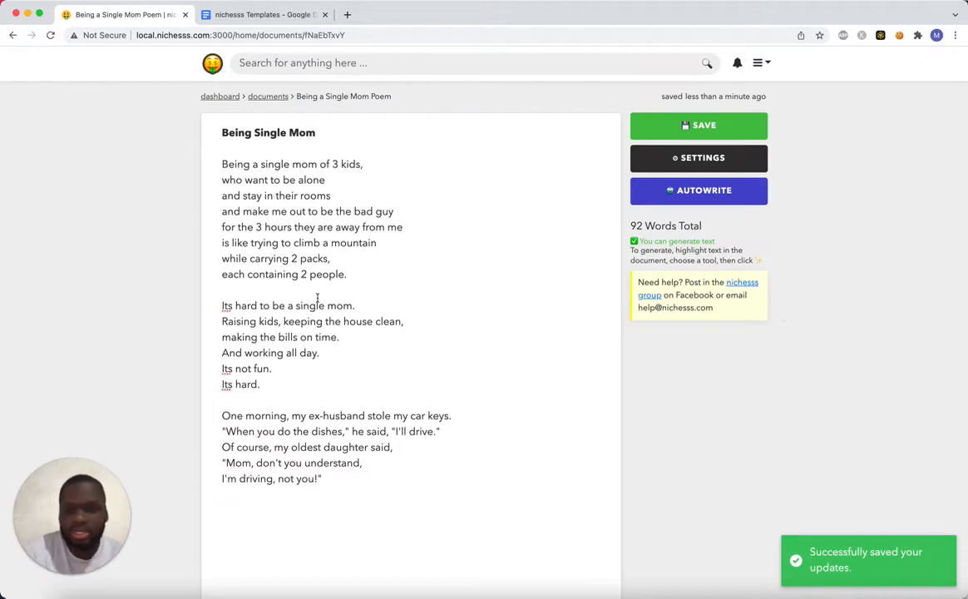
{"action": "left_click", "coordinate": [277, 398]}
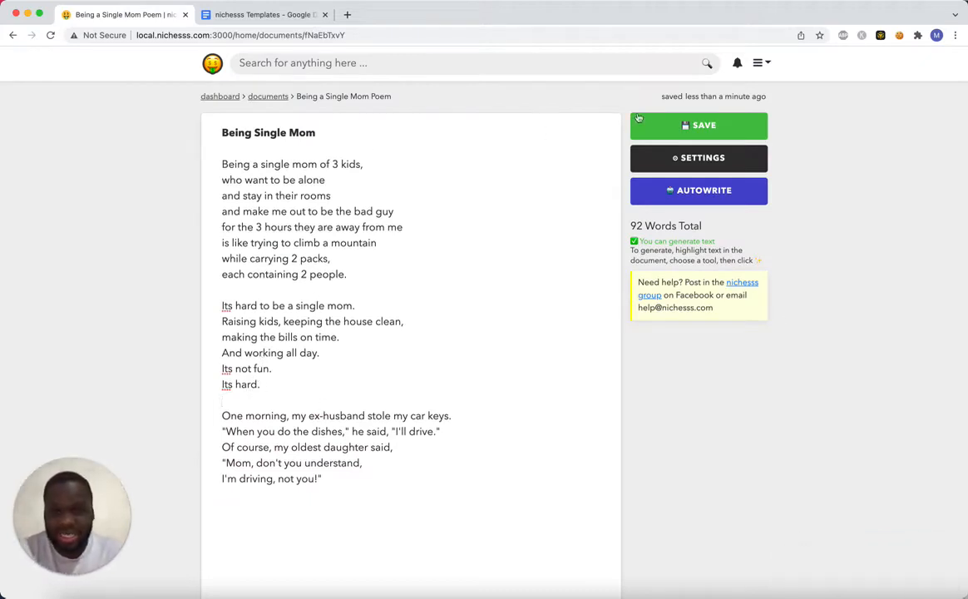
{"action": "left_click", "coordinate": [657, 121]}
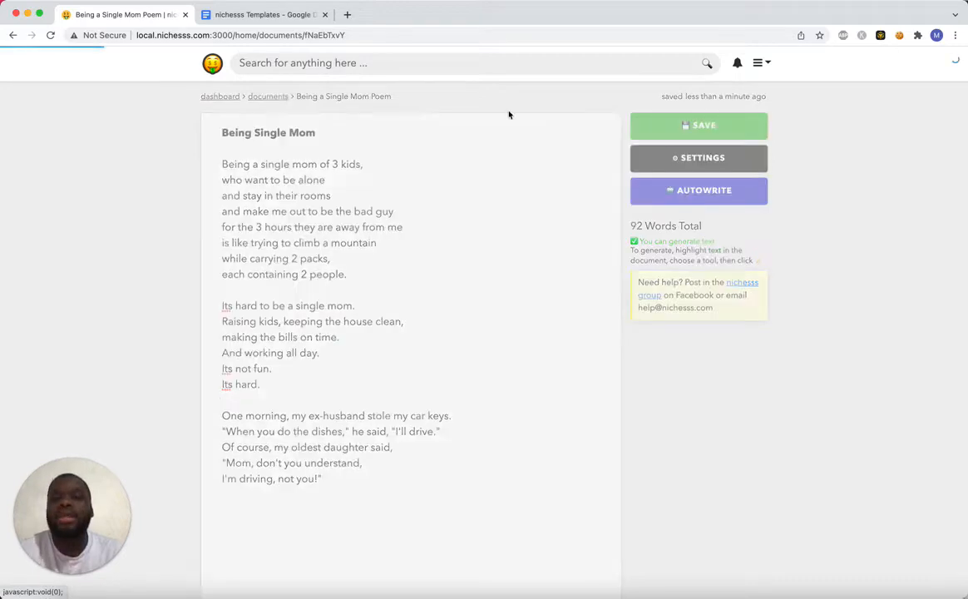
Replace the entire poem with the four-line Poem template from the nichesss Templates Google Doc.
{"action": "left_click", "coordinate": [268, 15]}
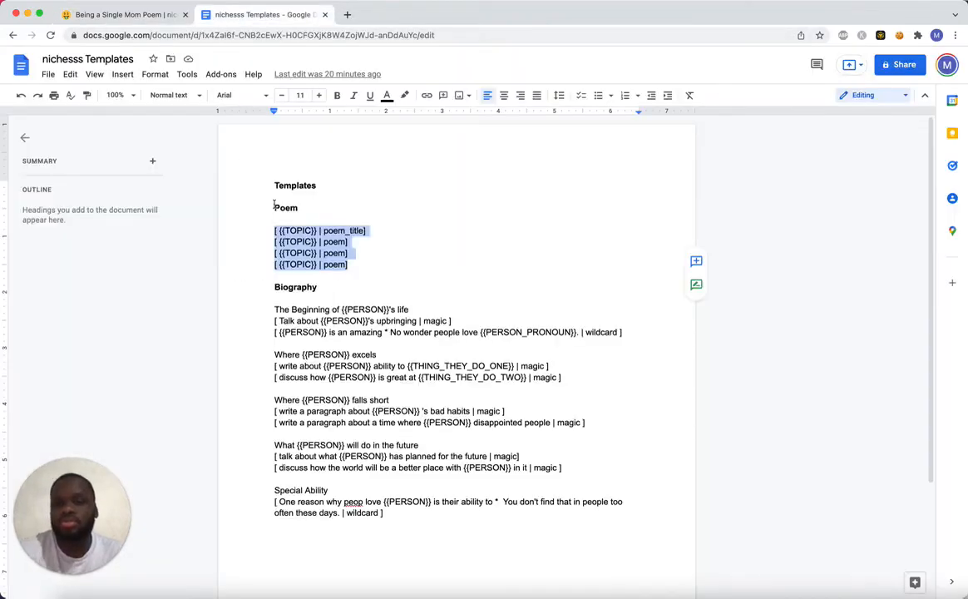
{"action": "left_click_drag", "start_coordinate": [356, 258], "coordinate": [268, 232]}
{"action": "key", "text": "cmd+c"}
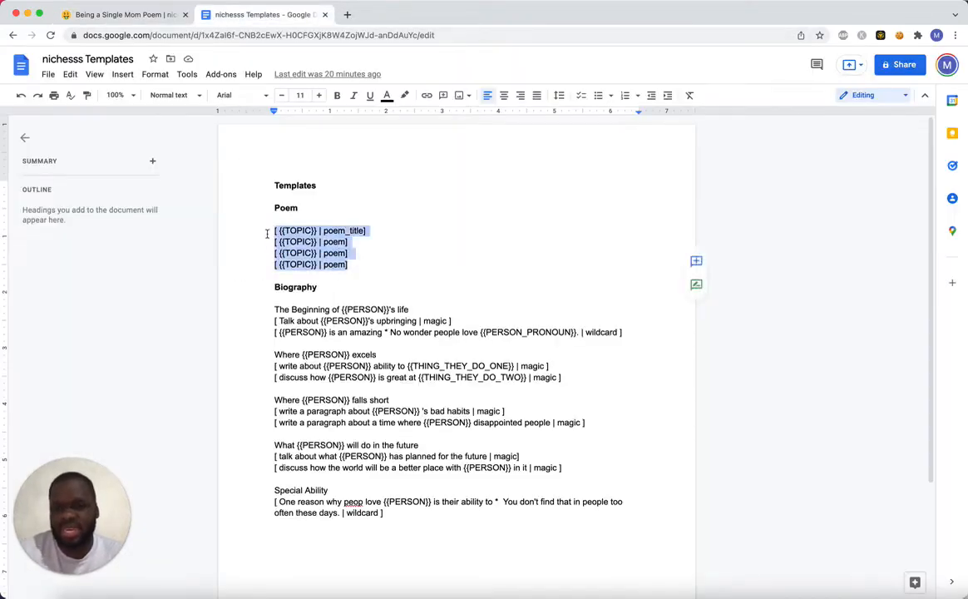
{"action": "left_click", "coordinate": [141, 15]}
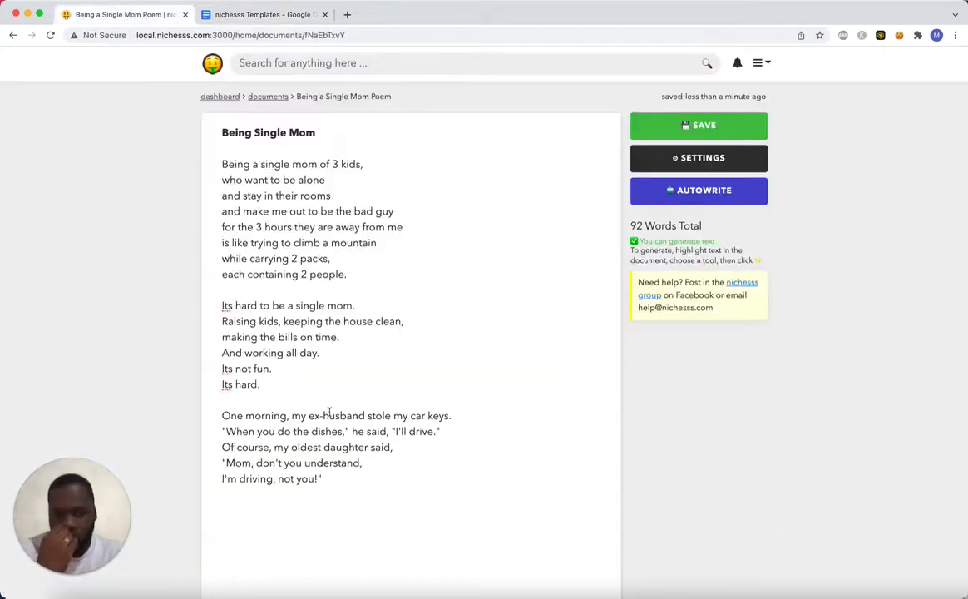
{"action": "left_click_drag", "start_coordinate": [357, 490], "coordinate": [185, 100]}
{"action": "key", "text": "cmd+v"}
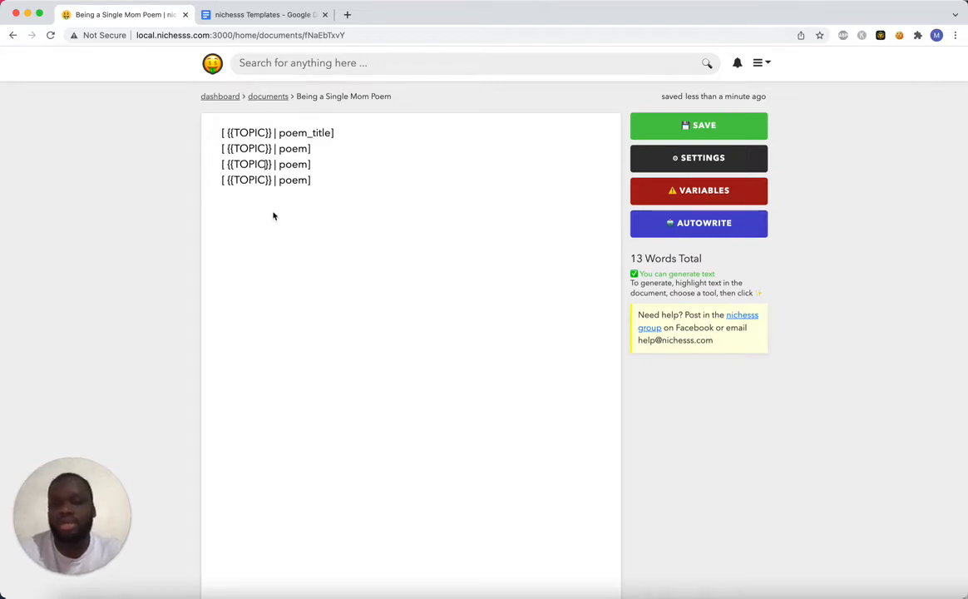
Rename the third prompt's variable to TOPIC_2 and check the variables form without applying values.
{"action": "left_click", "coordinate": [268, 164]}
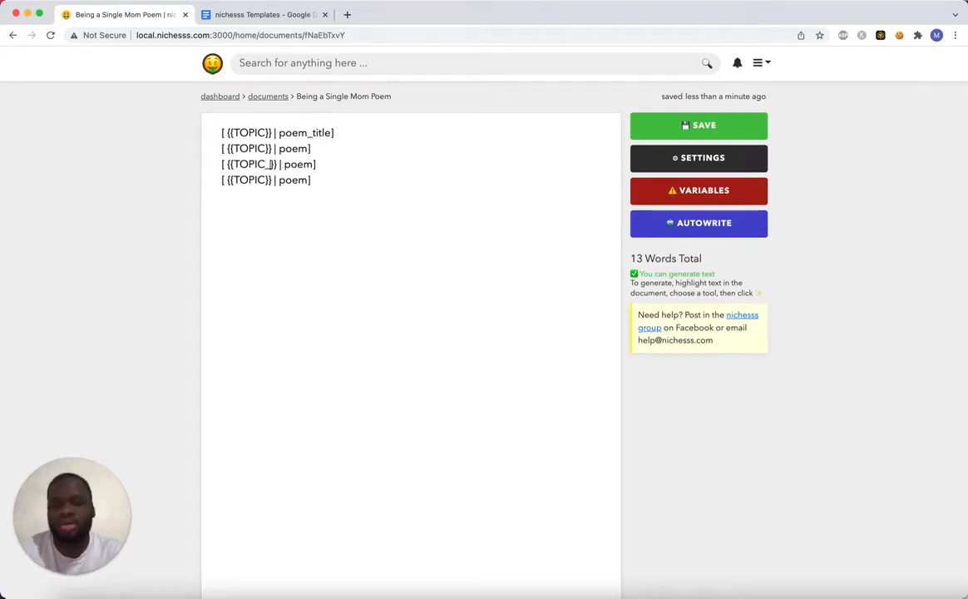
{"action": "type", "text": "_2"}
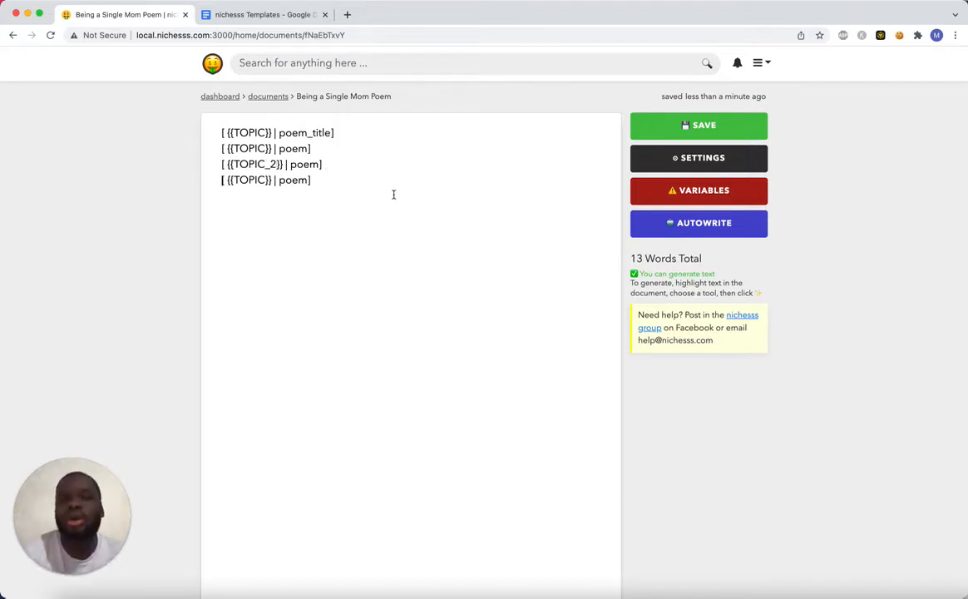
{"action": "left_click", "coordinate": [688, 191]}
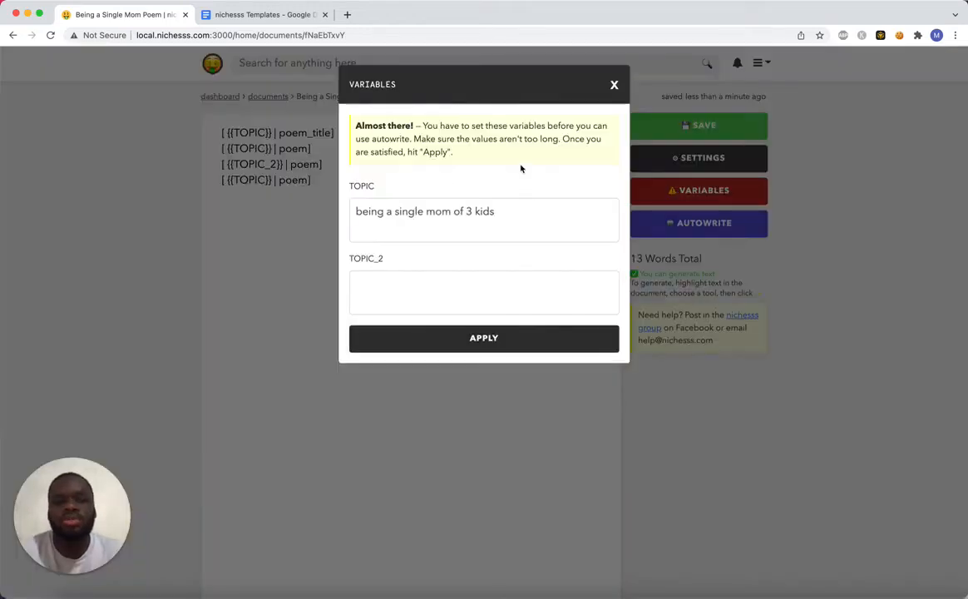
{"action": "left_click", "coordinate": [613, 84]}
Replace the third prompt's {{TOPIC_2}} variable with the fixed text "global warming" and check the variables form without applying values.
{"action": "left_click_drag", "start_coordinate": [227, 163], "coordinate": [284, 165]}
{"action": "key", "text": "BackSpace"}
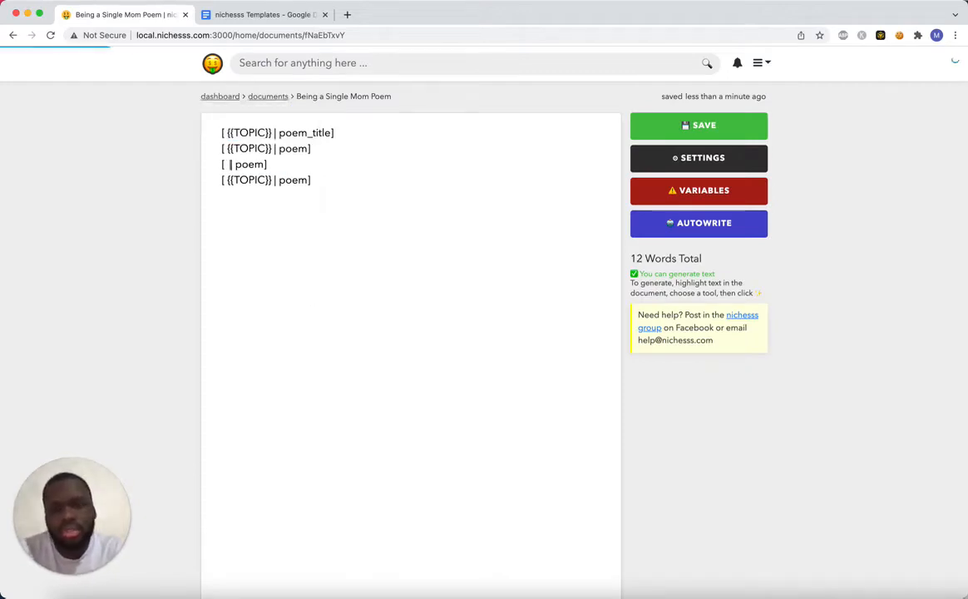
{"action": "type", "text": "wr"}
{"action": "key", "text": "BackSpace"}
{"action": "key", "text": "BackSpace"}
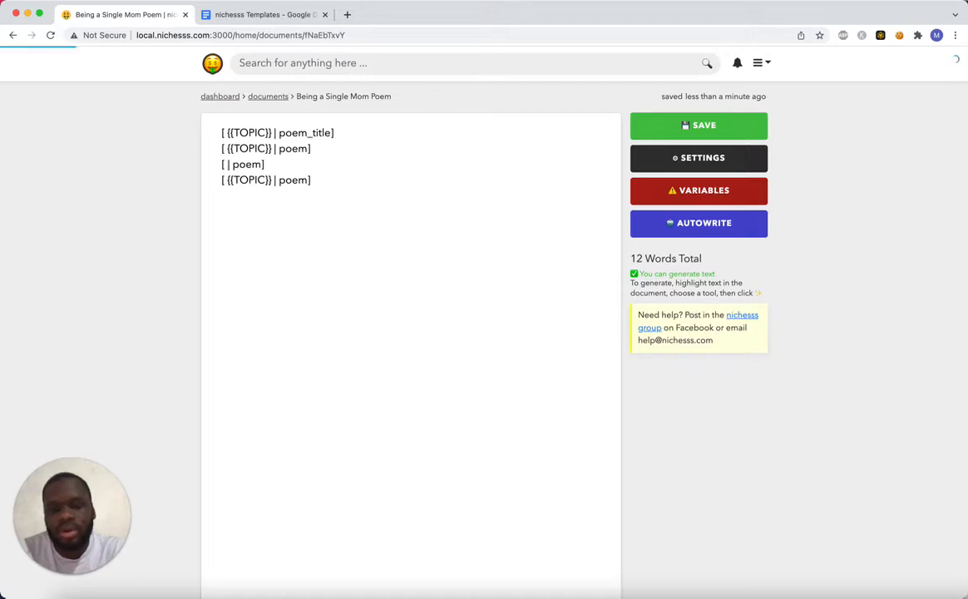
{"action": "type", "text": "global warming"}
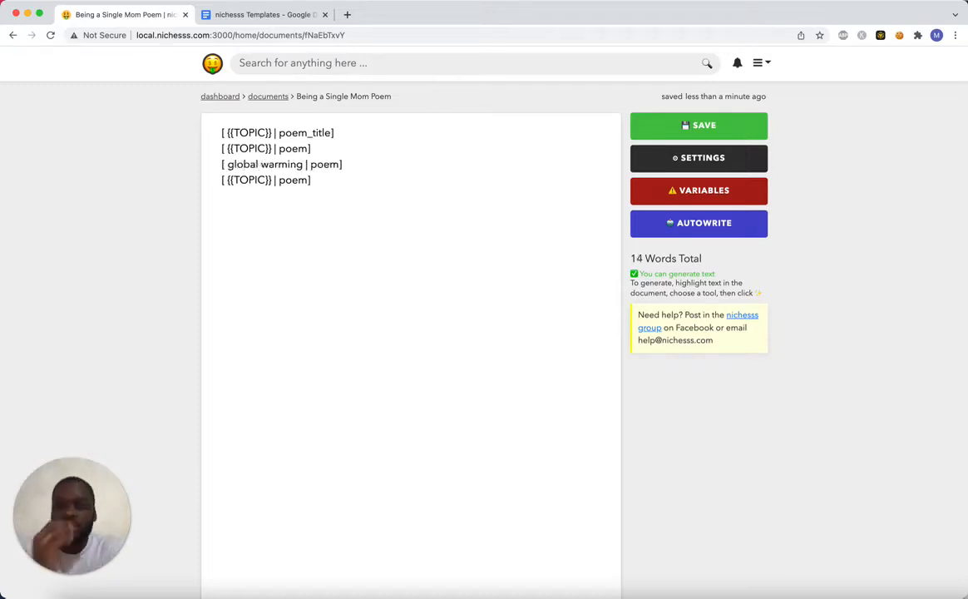
{"action": "left_click", "coordinate": [730, 190]}
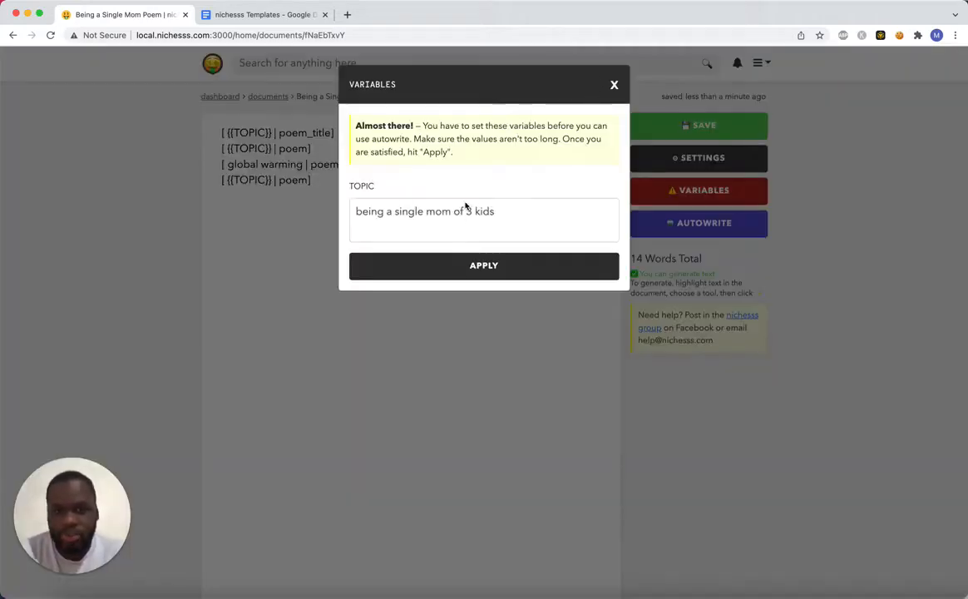
{"action": "left_click", "coordinate": [613, 85]}
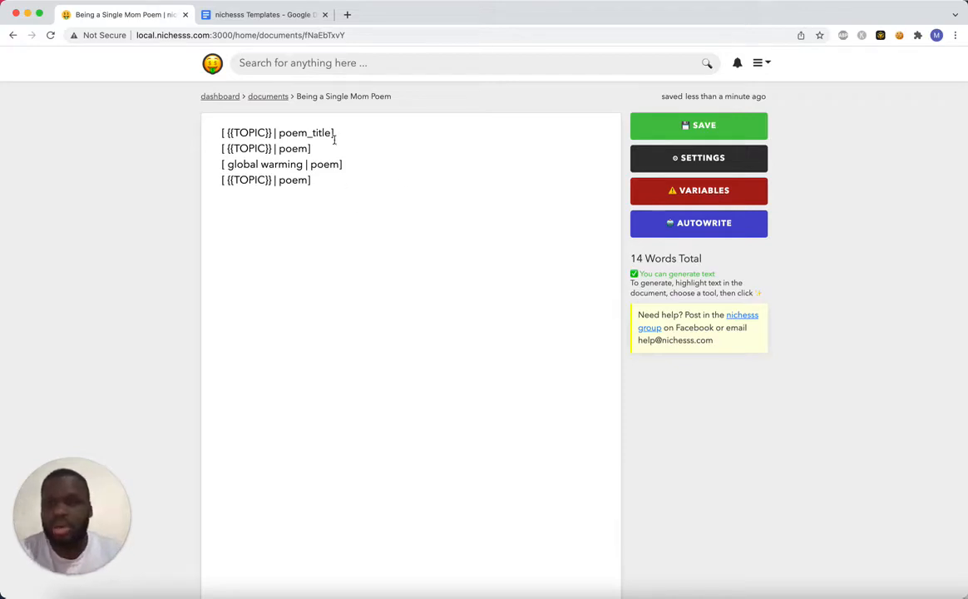
Clear the document, then undo the template edits back to the full single-mom poem.
{"action": "left_click_drag", "start_coordinate": [335, 190], "coordinate": [185, 117]}
{"action": "key", "text": "BackSpace"}
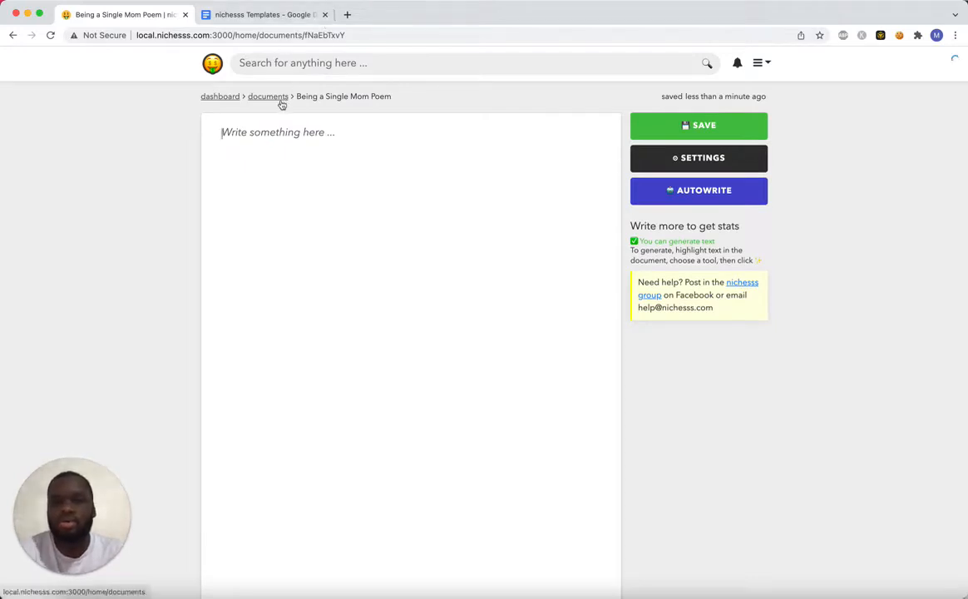
{"action": "key", "text": "super+z"}
{"action": "key", "text": "super+z"}
{"action": "key", "text": "super+z"}
{"action": "key", "text": "super+z"}
{"action": "key", "text": "super+z"}
{"action": "key", "text": "super+z"}
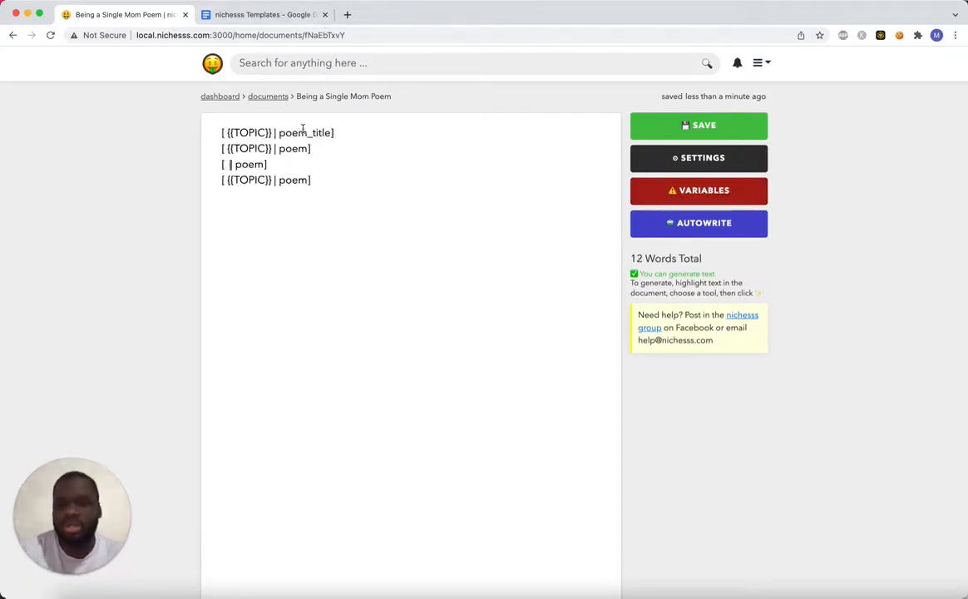
{"action": "key", "text": "super+z"}
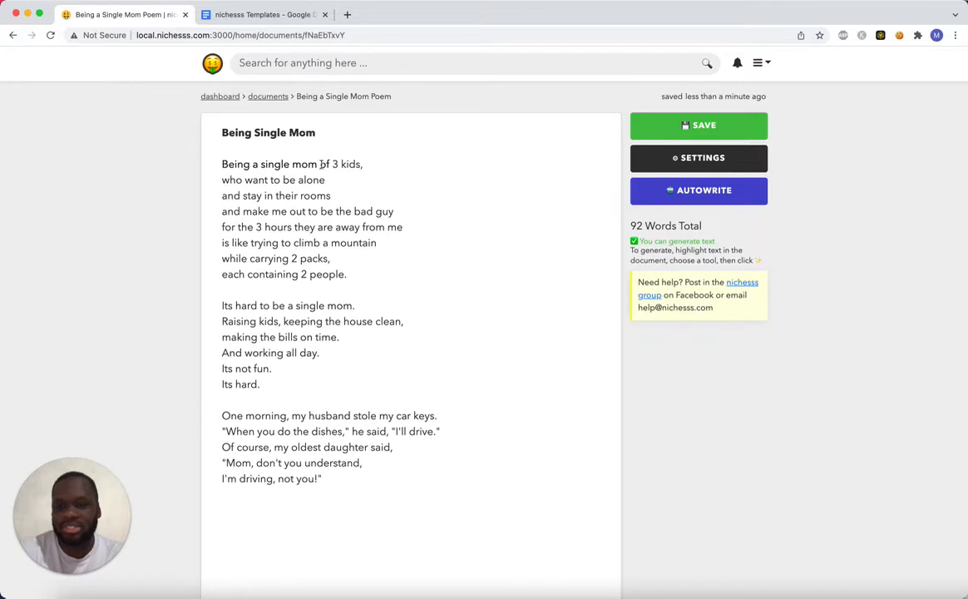
Change "husband" to "ex-husband" in the first line of the poem's last stanza and save the document.
{"action": "type", "text": "ex-"}
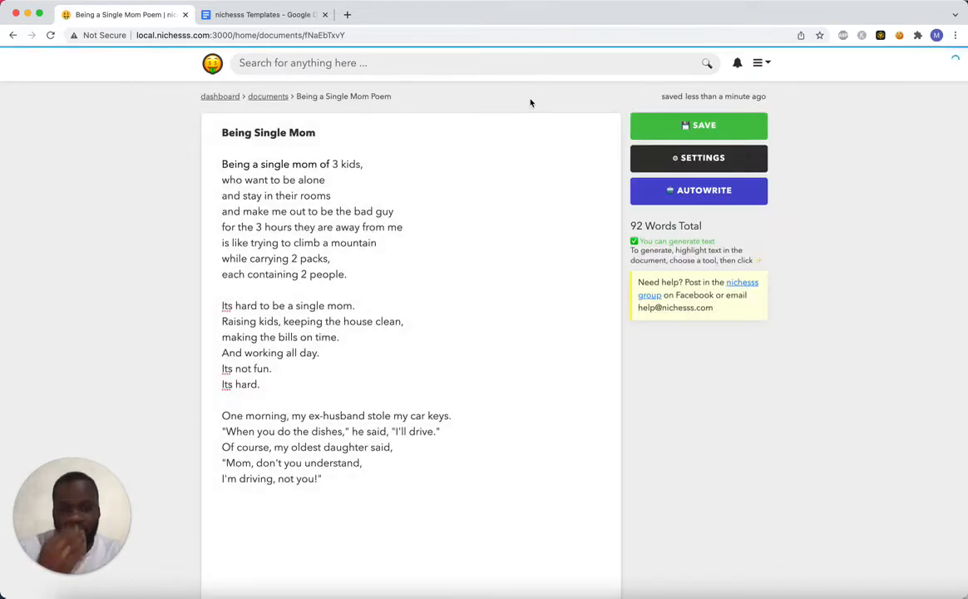
{"action": "key", "text": "super+s"}
Start a new document from the documents list and name it "brainstorming Autobiography".
{"action": "left_click", "coordinate": [258, 97]}
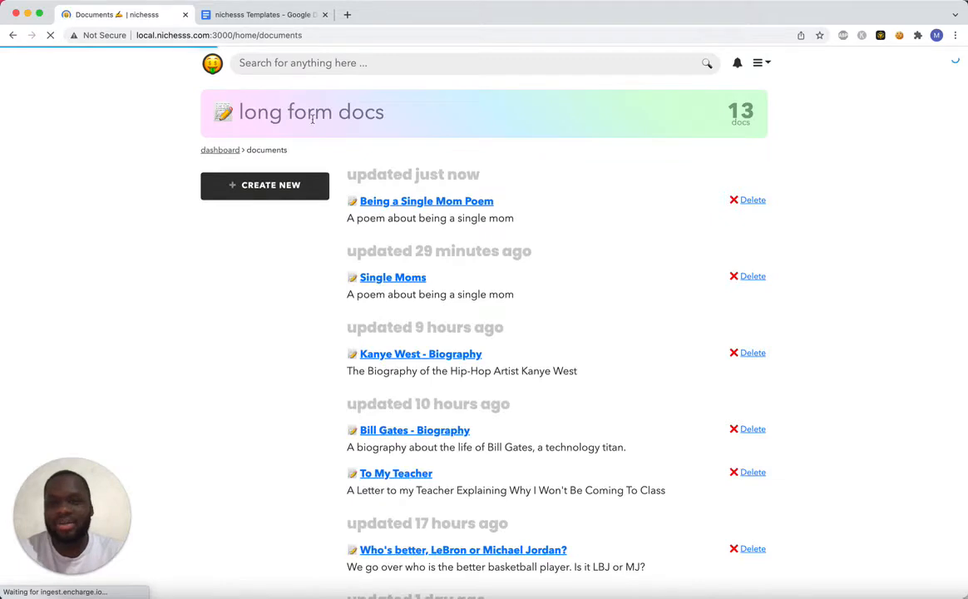
{"action": "left_click", "coordinate": [304, 188]}
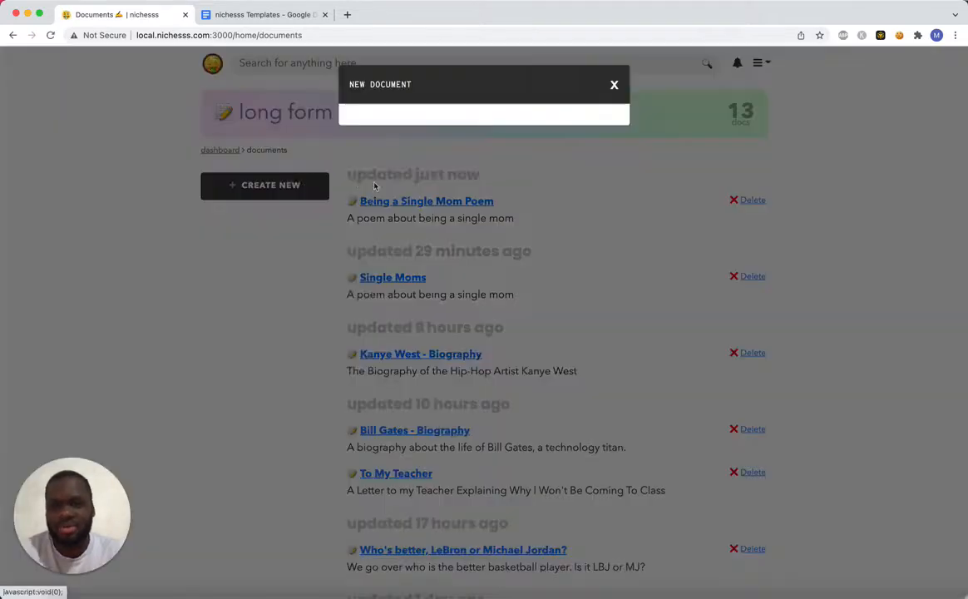
{"action": "left_click", "coordinate": [424, 164]}
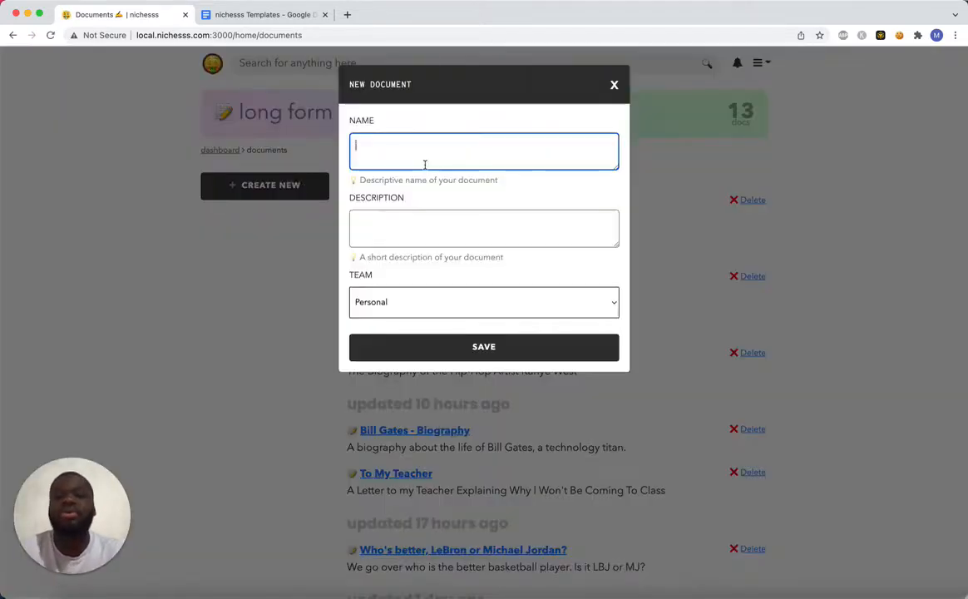
{"action": "type", "text": "Au"}
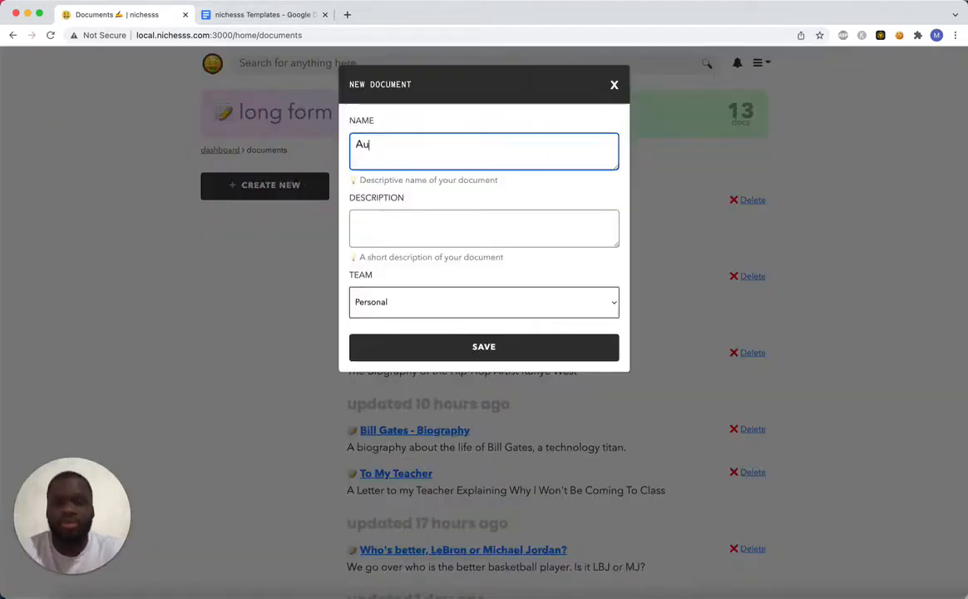
{"action": "key", "text": "BackSpace"}
{"action": "key", "text": "BackSpace"}
{"action": "type", "text": "br"}
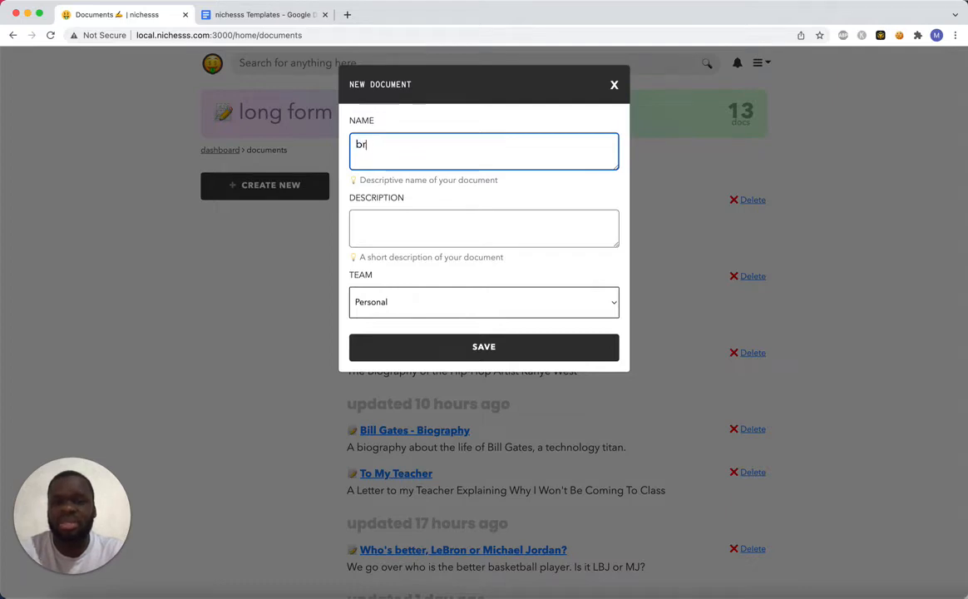
{"action": "type", "text": "ainstorming Auto"}
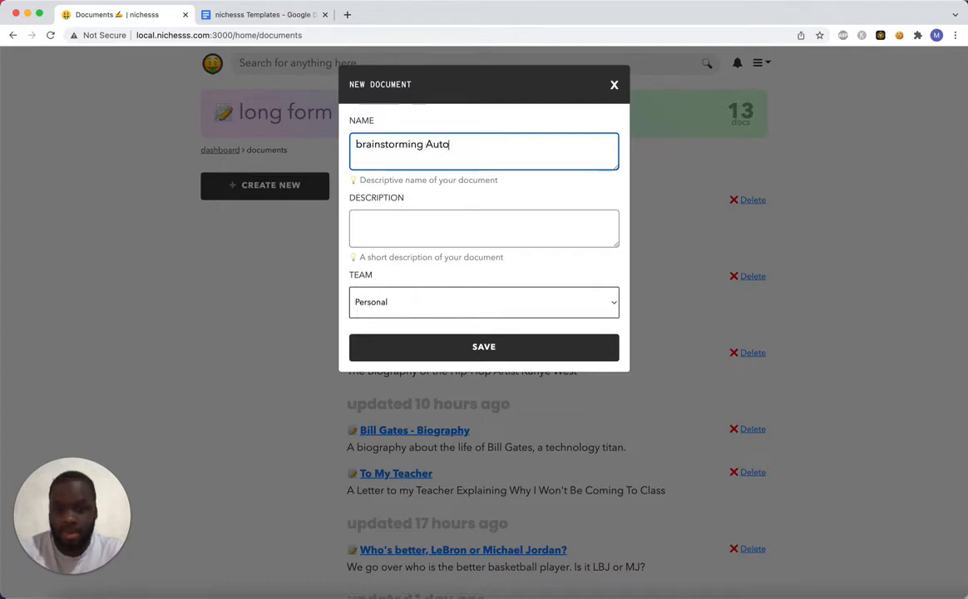
{"action": "type", "text": "biography"}
{"action": "key", "text": "Tab"}
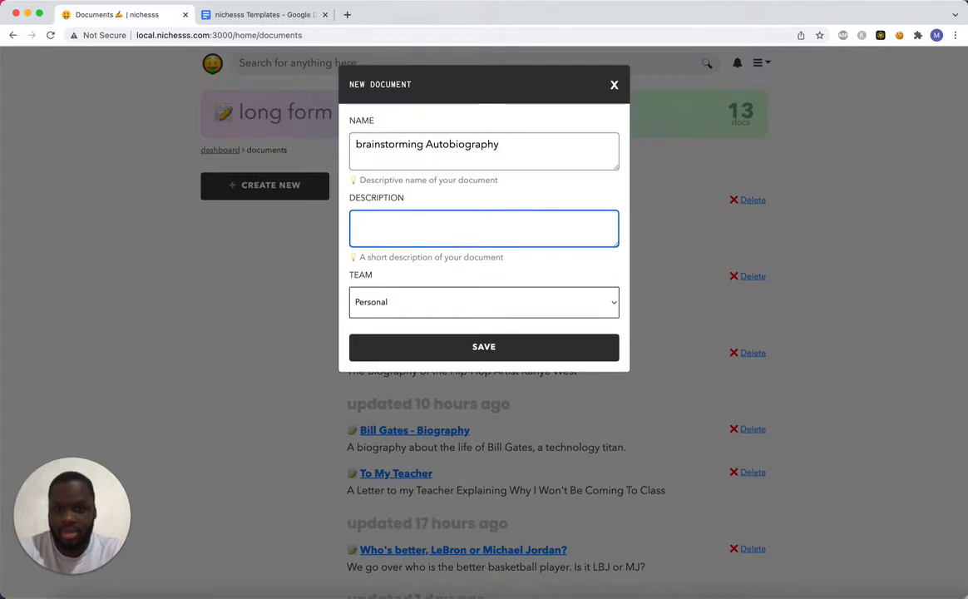
Set the new document's description to "We are going to talk about the life of a person".
{"action": "type", "text": "Here we go over"}
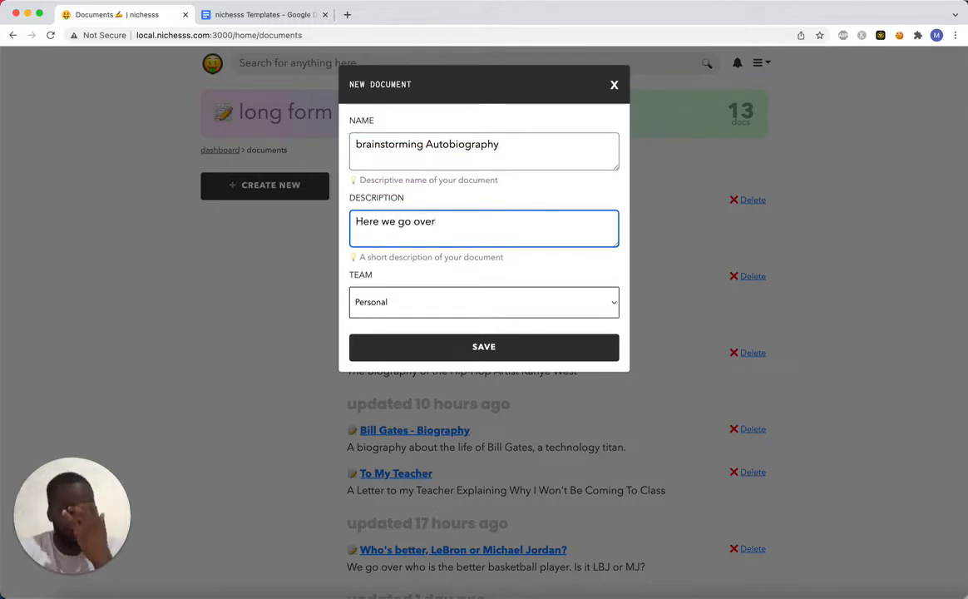
{"action": "type", "text": " t"}
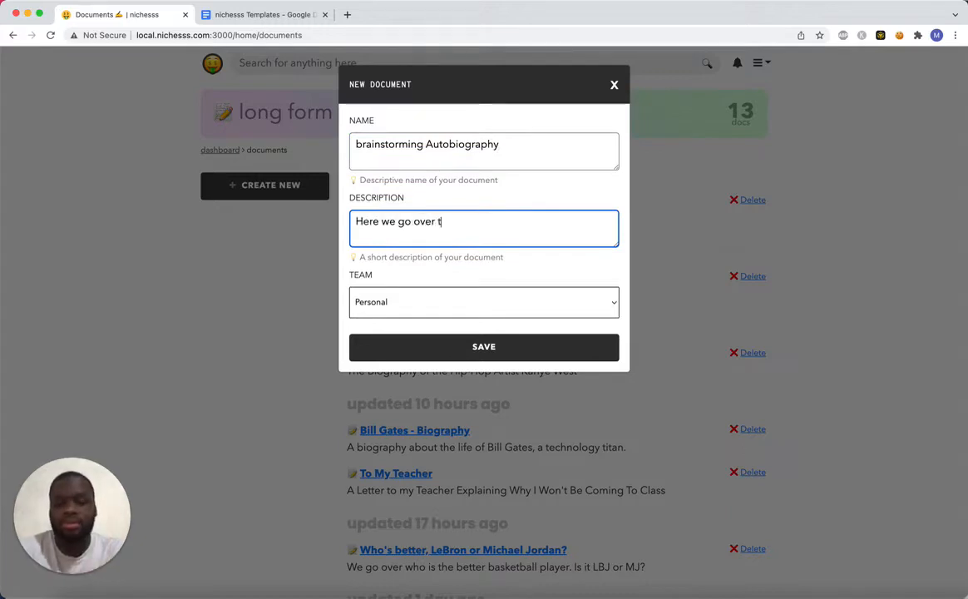
{"action": "type", "text": "he Auto"}
{"action": "key", "text": "super+a"}
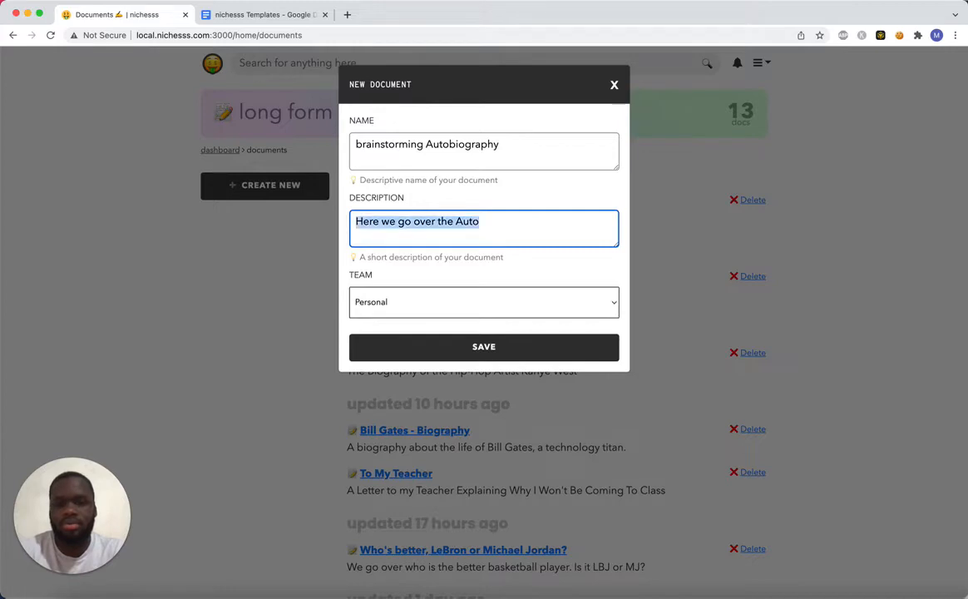
{"action": "type", "text": "We are "}
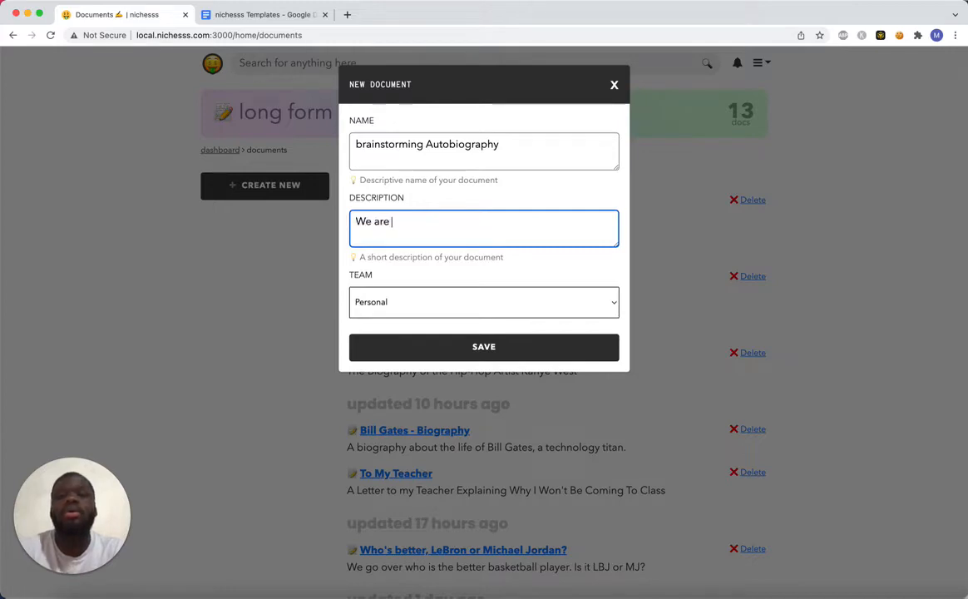
{"action": "type", "text": "going to talk abou"}
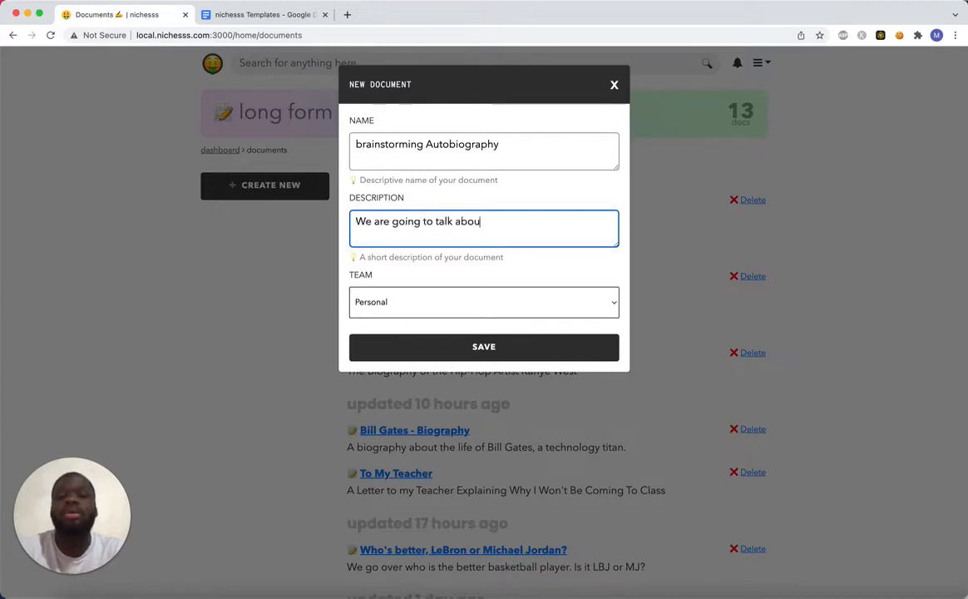
{"action": "type", "text": "t the life of a"}
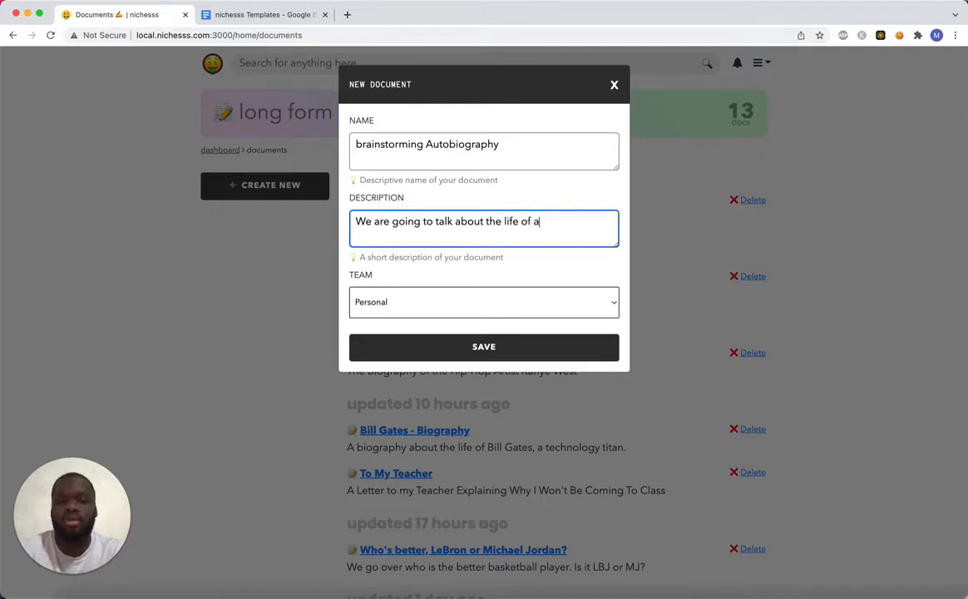
{"action": "type", "text": " person"}
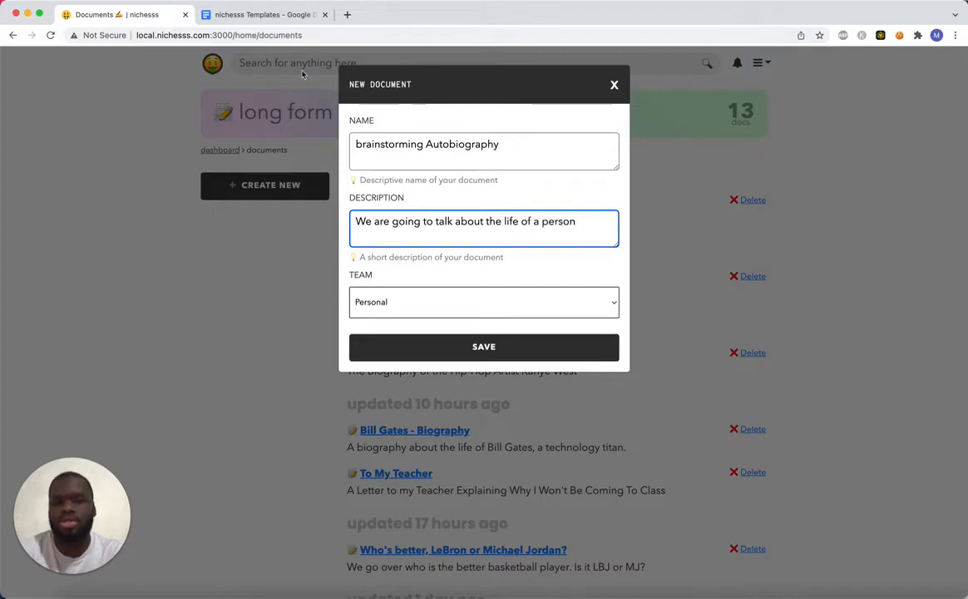
Change the new document's name to "brainstorming biography" and save it to create the document.
{"action": "double_click", "coordinate": [432, 141]}
{"action": "type", "text": "biog"}
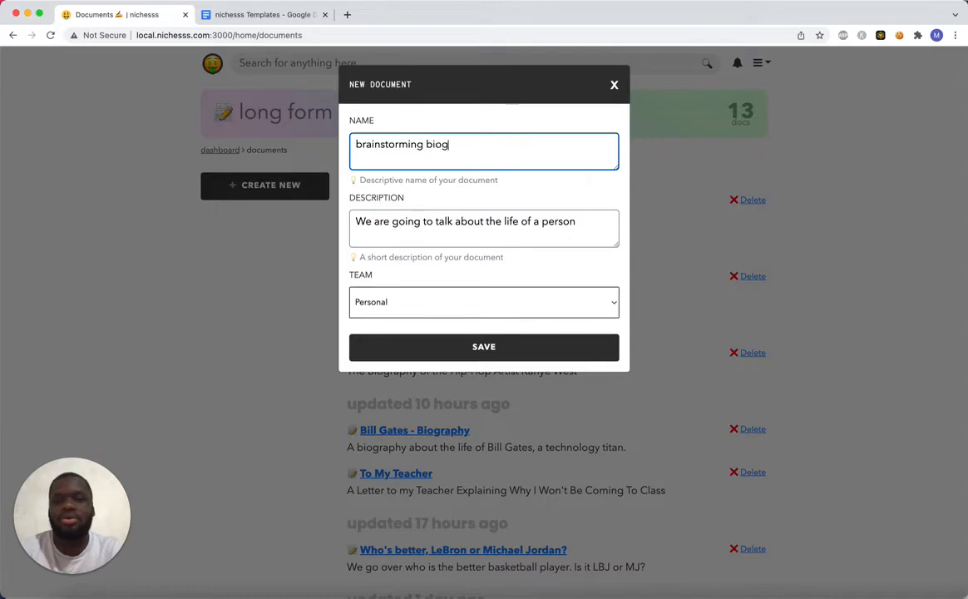
{"action": "type", "text": "raphy"}
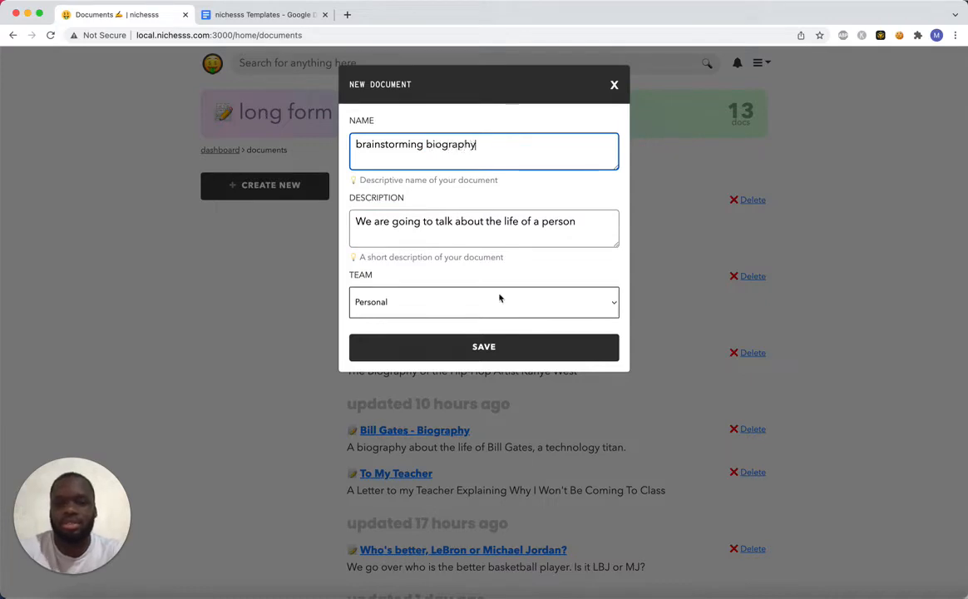
{"action": "left_click", "coordinate": [492, 346]}
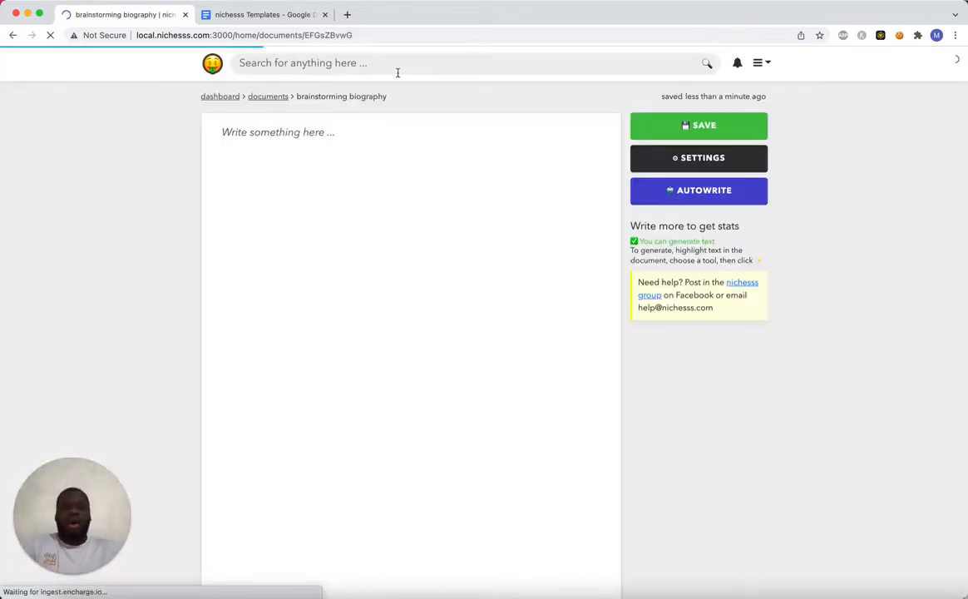
Copy the whole Biography template from the nichesss Templates Google Doc into the empty brainstorming biography document.
{"action": "left_click", "coordinate": [257, 15]}
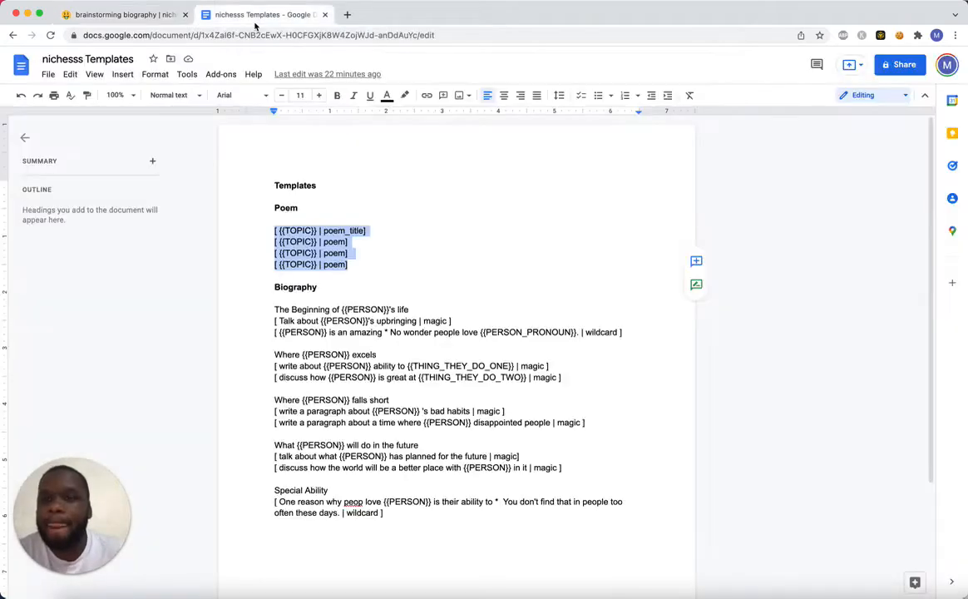
{"action": "left_click_drag", "start_coordinate": [274, 308], "coordinate": [401, 514]}
{"action": "key", "text": "super+c"}
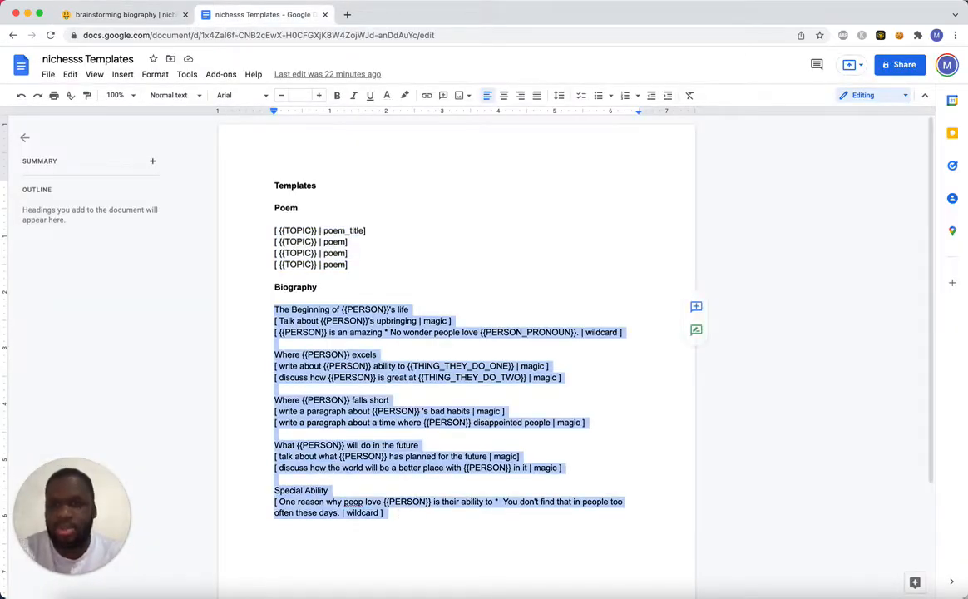
{"action": "left_click", "coordinate": [123, 14]}
{"action": "left_click", "coordinate": [278, 145]}
{"action": "key", "text": "super+v"}
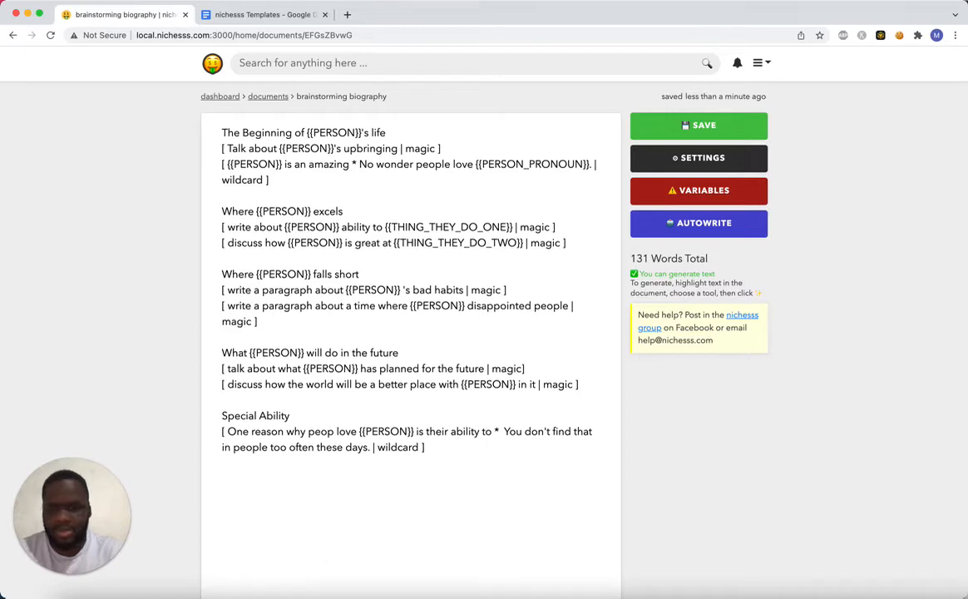
Correct the misspelled word "peop" to "people" in the Special Ability prompt.
{"action": "key", "text": "BackSpace"}
{"action": "left_click", "coordinate": [332, 431]}
{"action": "type", "text": "le"}
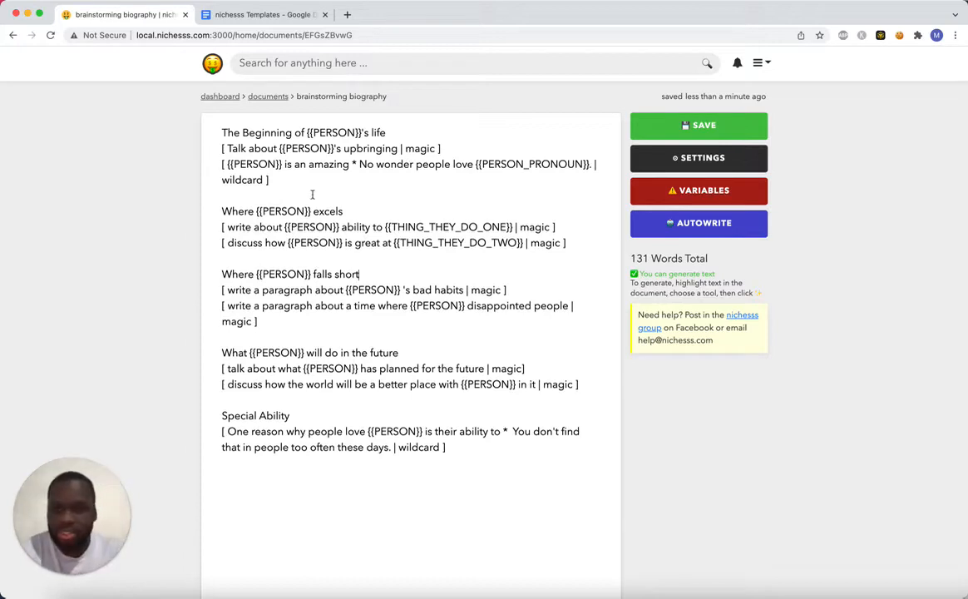
Examine the first section's wildcard prompt, including its asterisk and the text after it, and the "Where {{PERSON}} excels" heading.
{"action": "double_click", "coordinate": [251, 185]}
{"action": "left_click", "coordinate": [375, 165]}
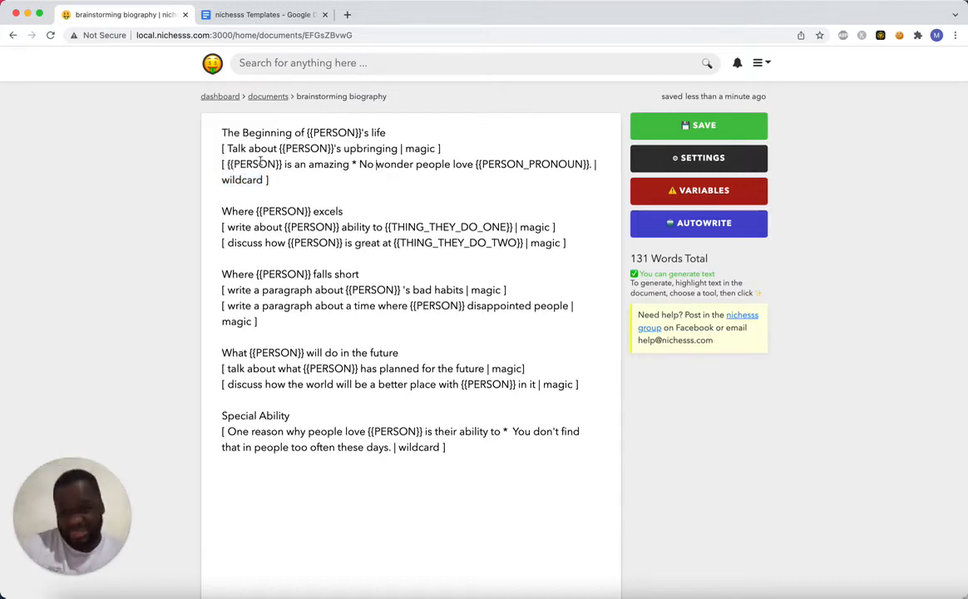
{"action": "double_click", "coordinate": [354, 164]}
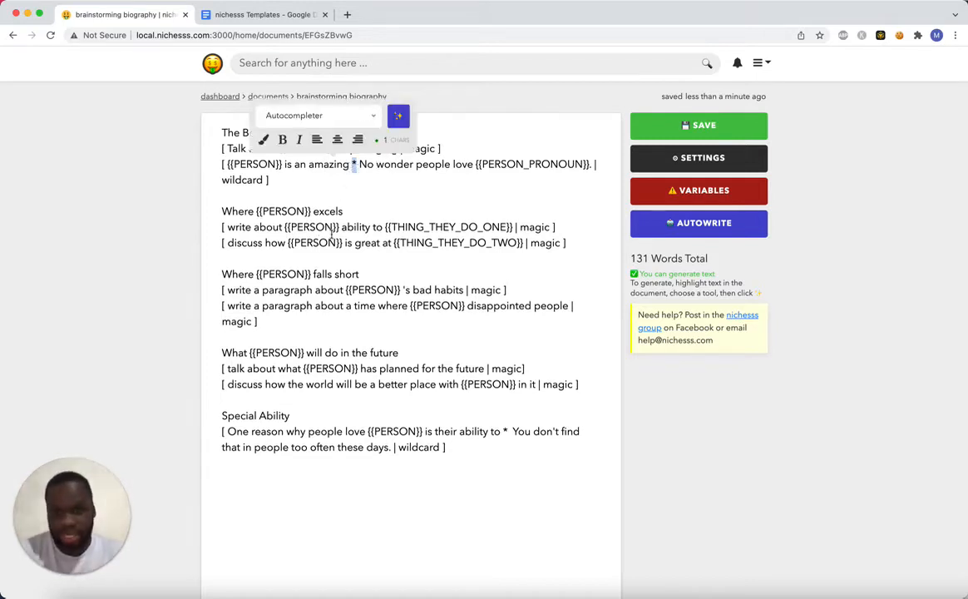
{"action": "left_click", "coordinate": [378, 192]}
{"action": "left_click_drag", "start_coordinate": [359, 164], "coordinate": [475, 164]}
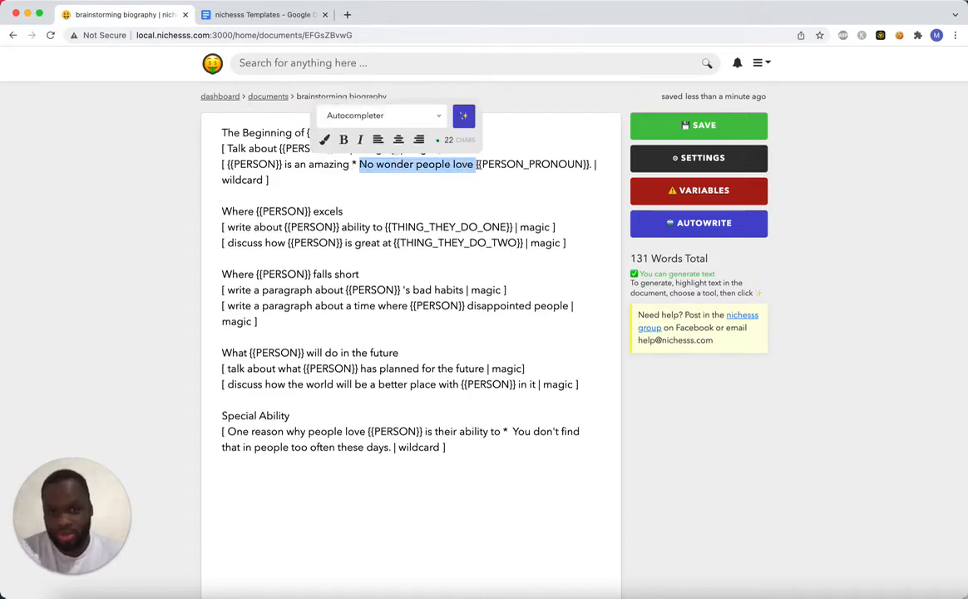
{"action": "left_click", "coordinate": [525, 168]}
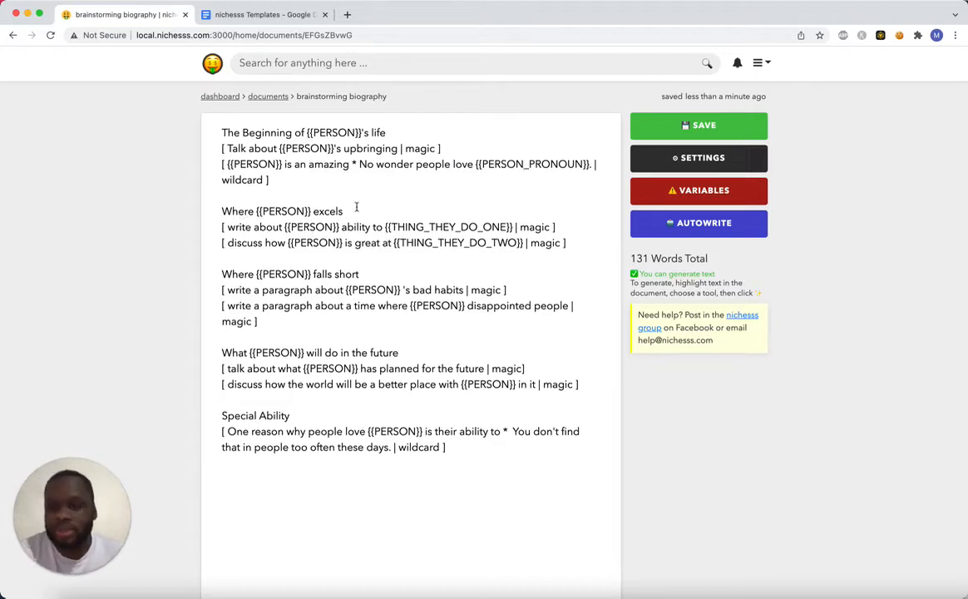
{"action": "left_click_drag", "start_coordinate": [219, 212], "coordinate": [350, 217]}
{"action": "left_click", "coordinate": [350, 215]}
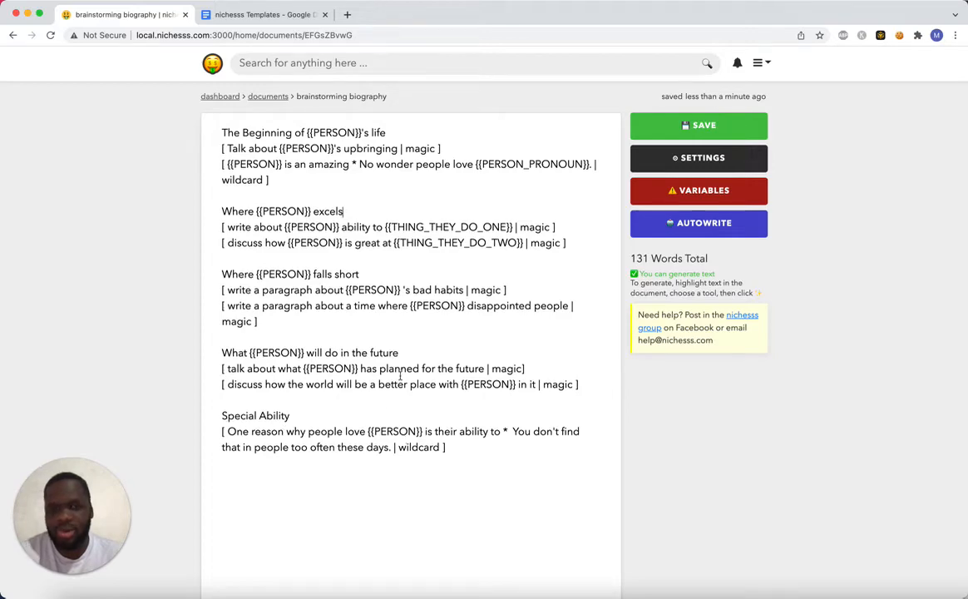
Set the document's PERSON variable to "Kanye West" and PERSON_PRONOUN to "him".
{"action": "left_click", "coordinate": [685, 223]}
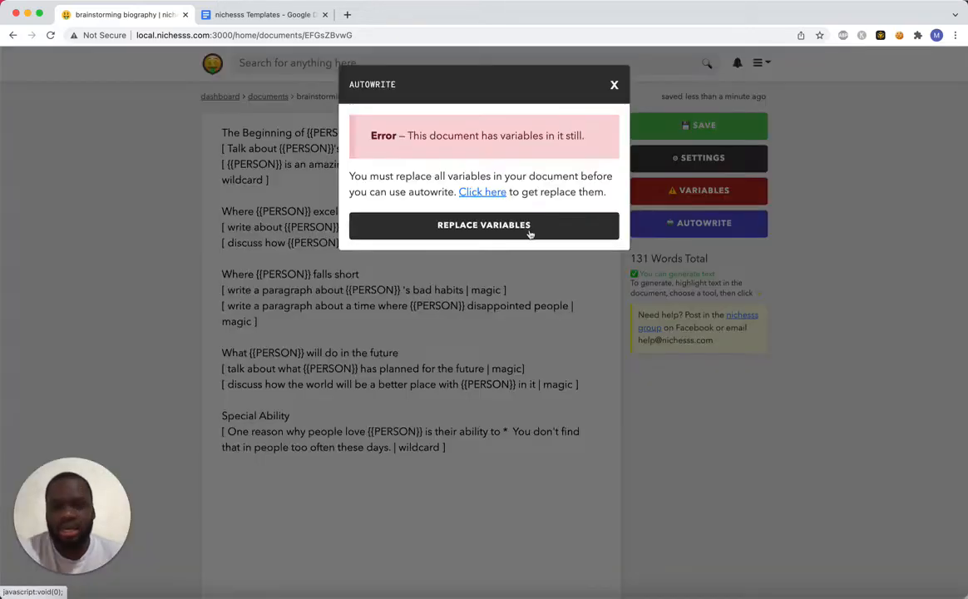
{"action": "left_click", "coordinate": [612, 83]}
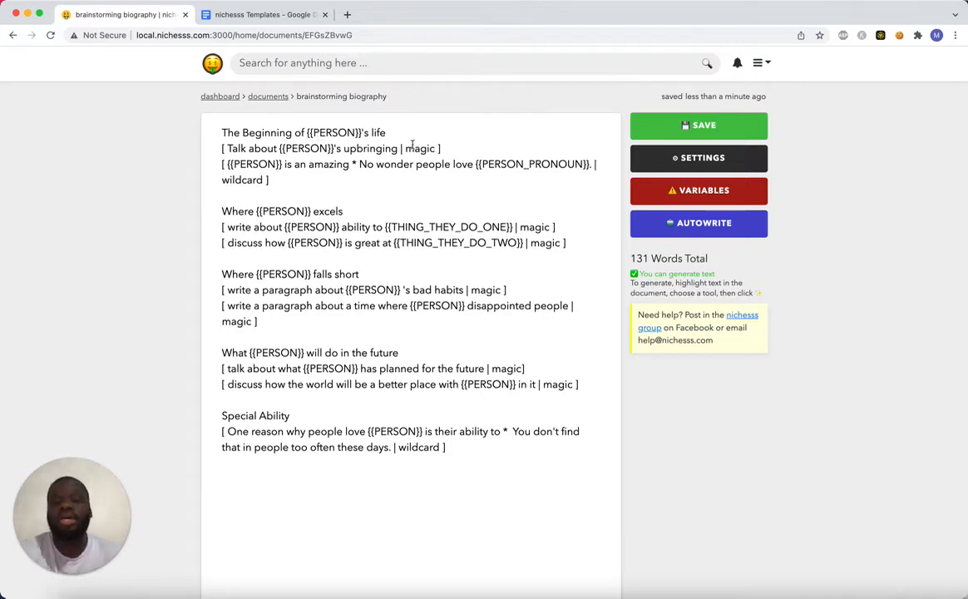
{"action": "left_click", "coordinate": [672, 193]}
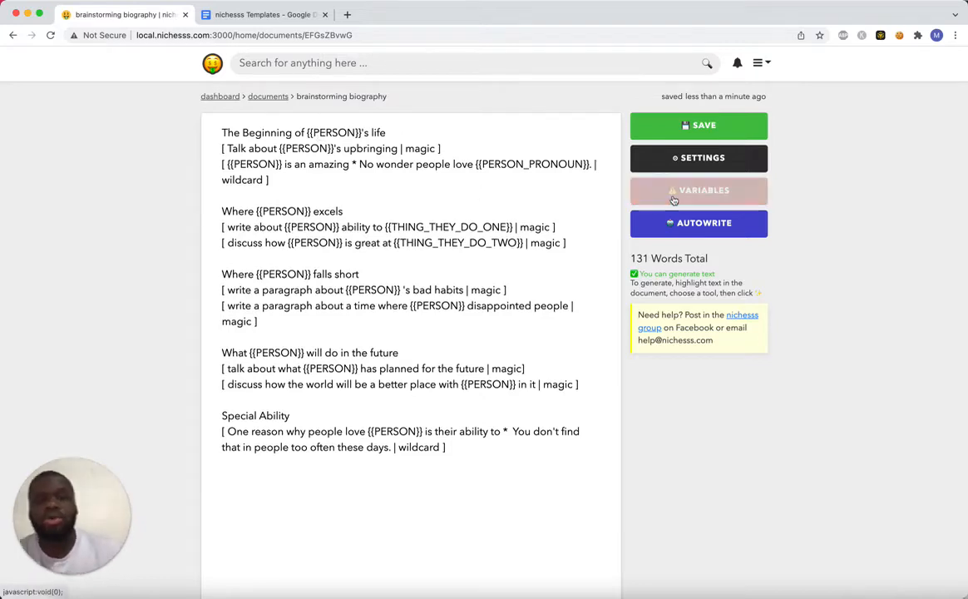
{"action": "left_click", "coordinate": [478, 222]}
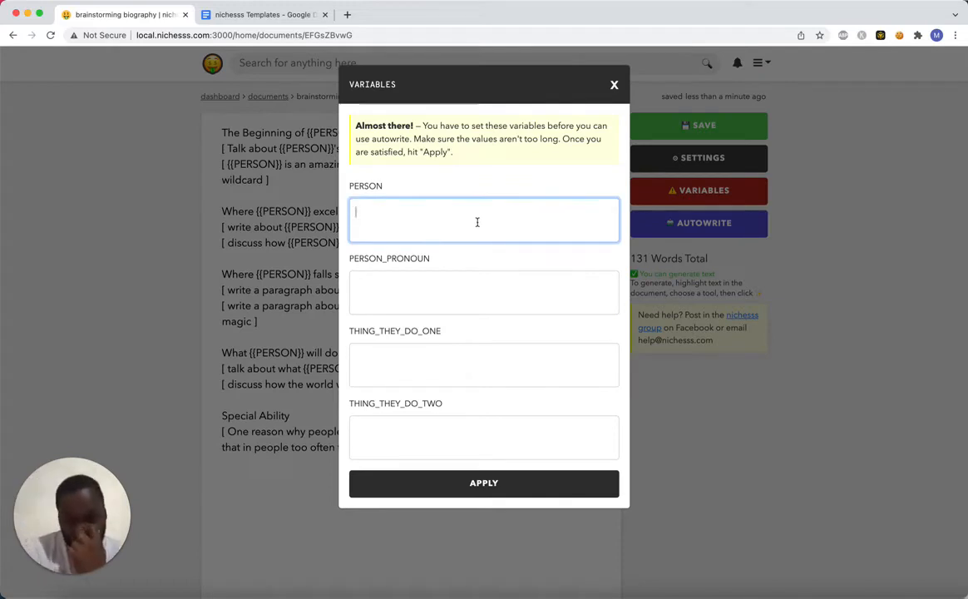
{"action": "type", "text": "I"}
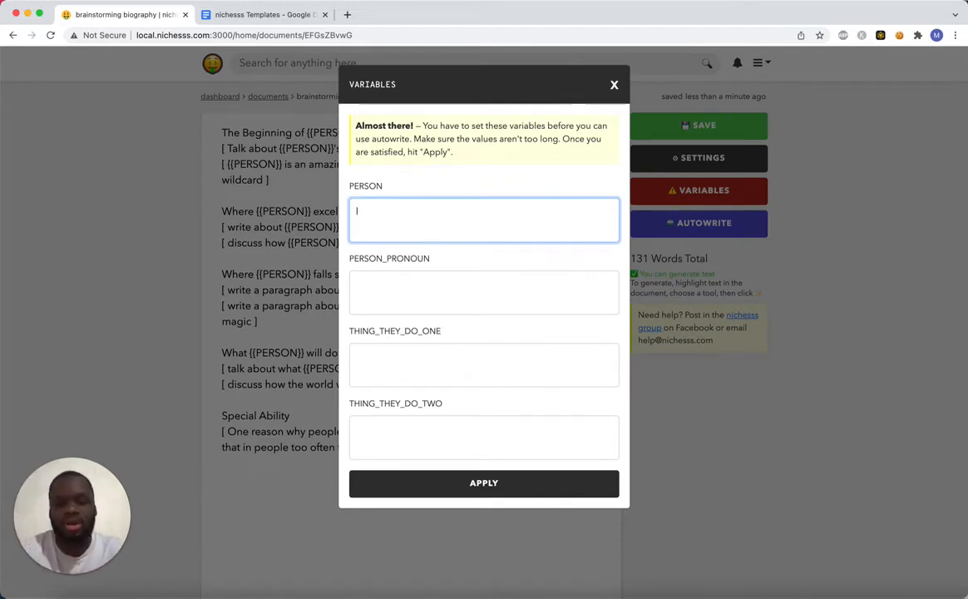
{"action": "type", "text": "Kanye West"}
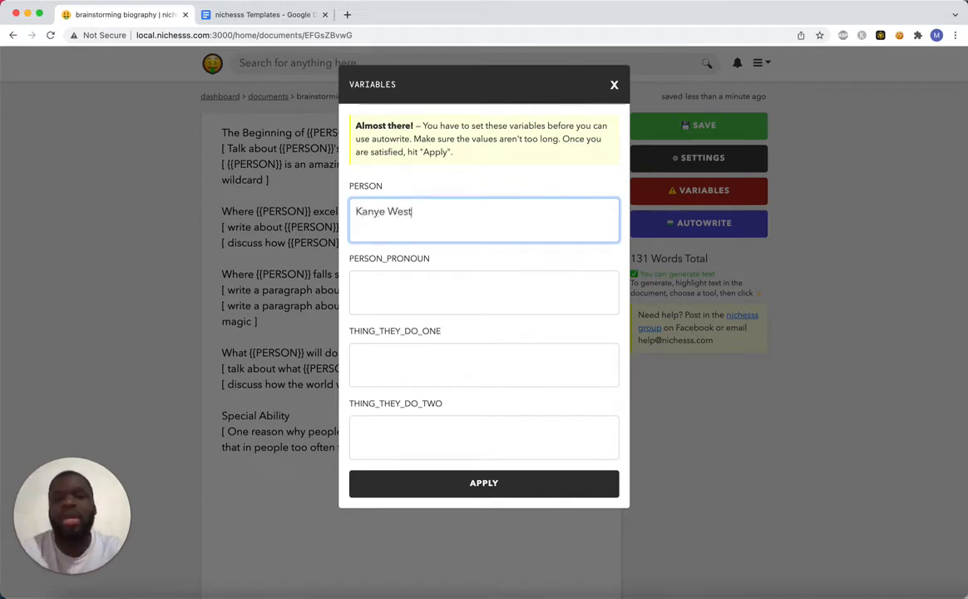
{"action": "left_click", "coordinate": [404, 289]}
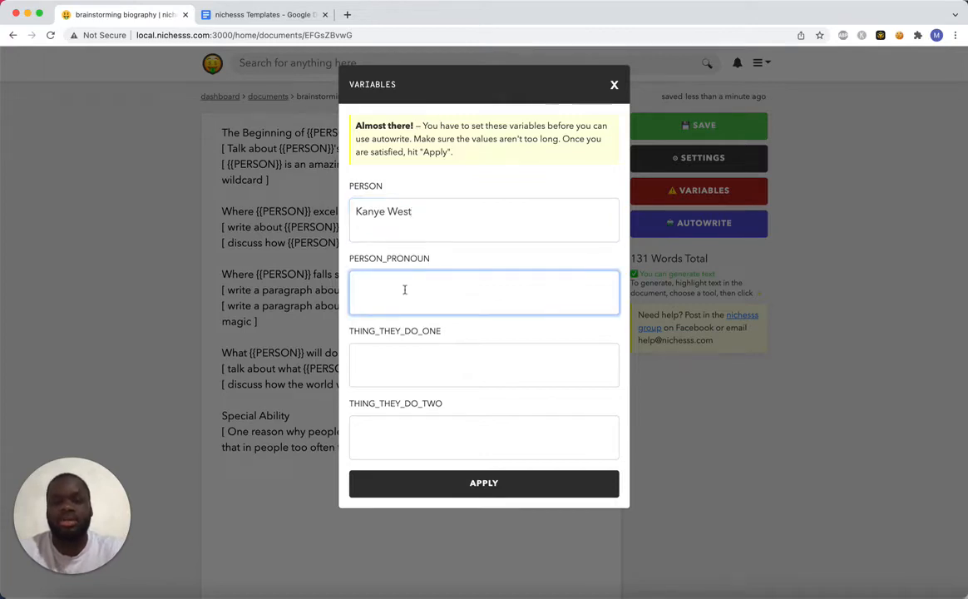
{"action": "type", "text": "him"}
Set THING_THEY_DO_ONE to "make beats" and THING_THEY_DO_TWO to "rapping", and apply the variables to the document.
{"action": "left_click", "coordinate": [390, 379]}
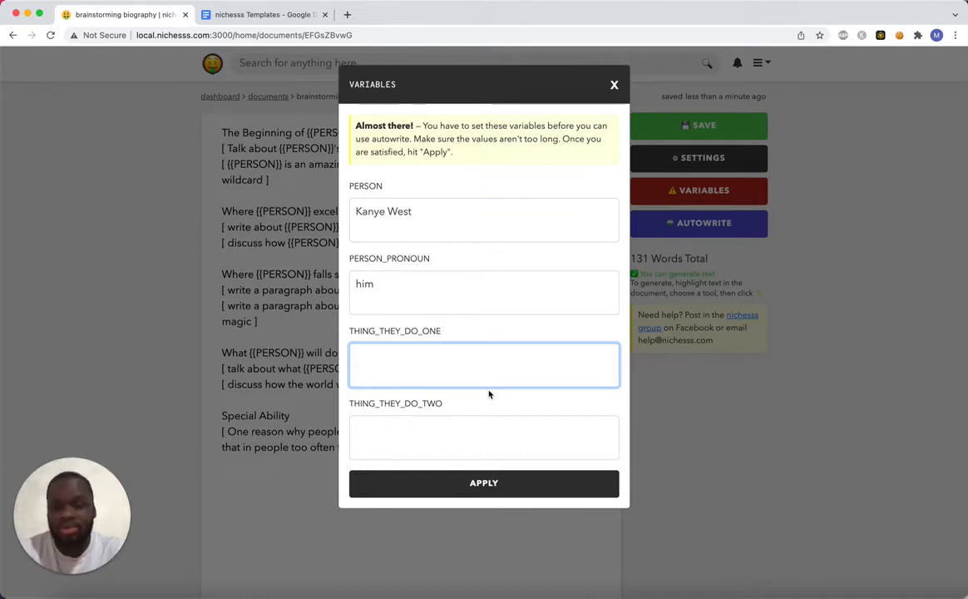
{"action": "type", "text": "mak"}
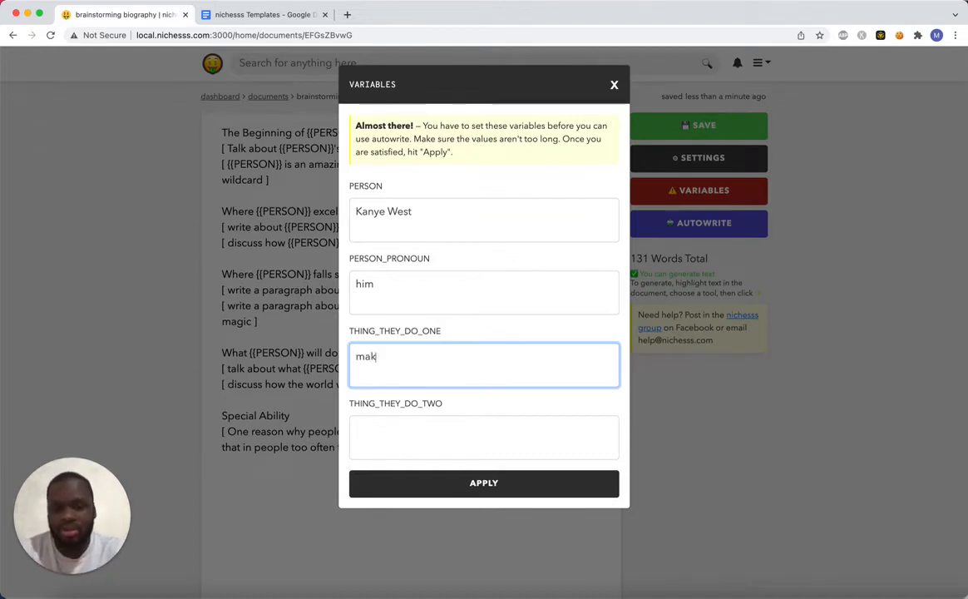
{"action": "type", "text": "e beats"}
{"action": "key", "text": "Tab"}
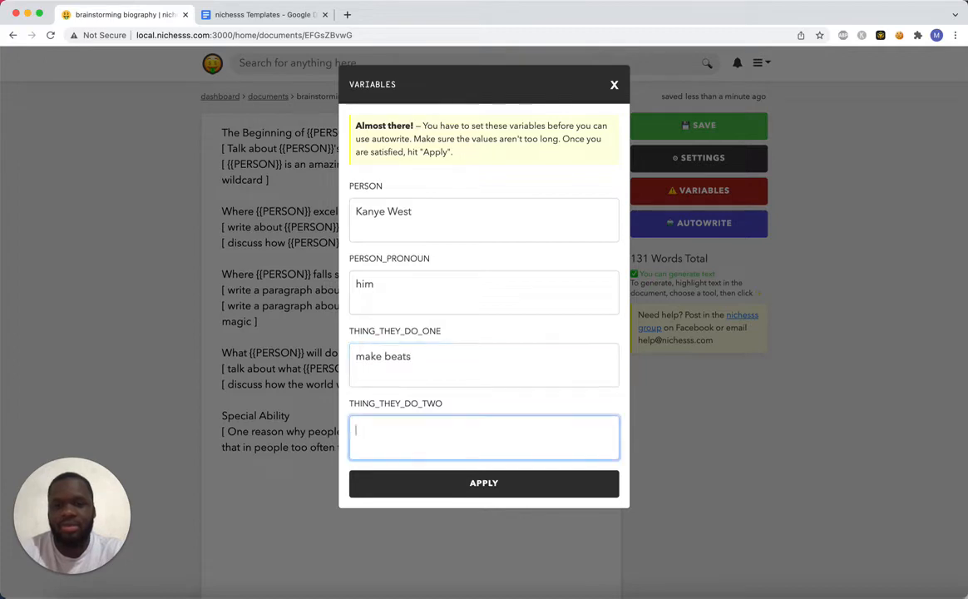
{"action": "type", "text": "rapping"}
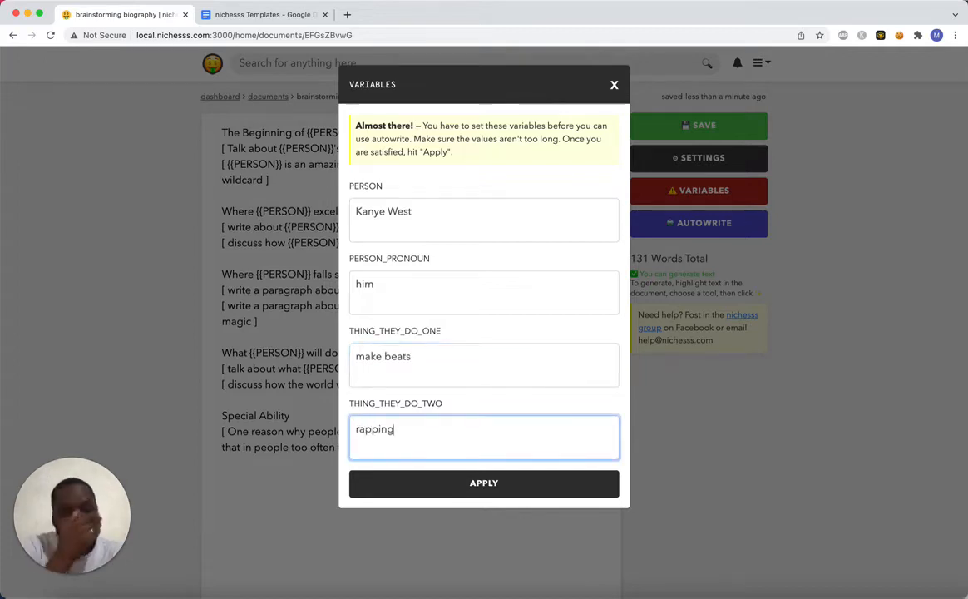
{"action": "left_click", "coordinate": [460, 481]}
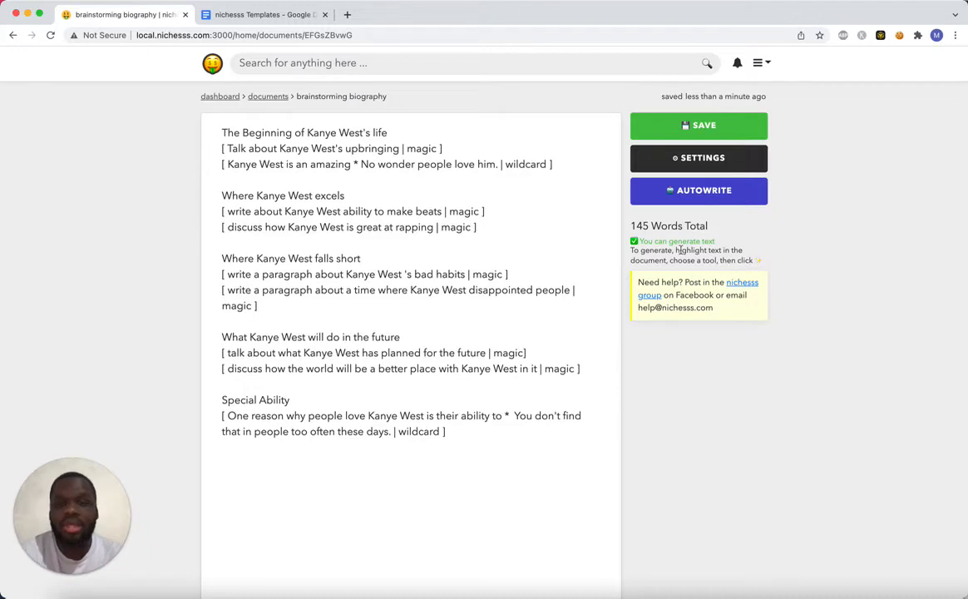
Run Autowrite on the biography's prompts and look through the generated text.
{"action": "left_click", "coordinate": [725, 202]}
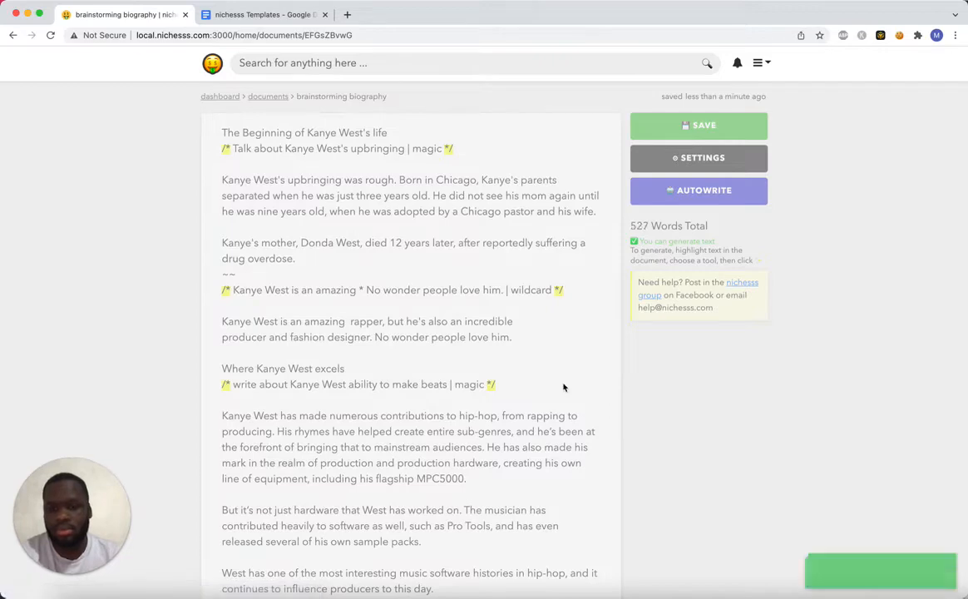
{"action": "scroll", "coordinate": [563, 387], "scroll_direction": "down", "scroll_amount": 1}
{"action": "scroll", "coordinate": [564, 388], "scroll_direction": "down", "scroll_amount": 10}
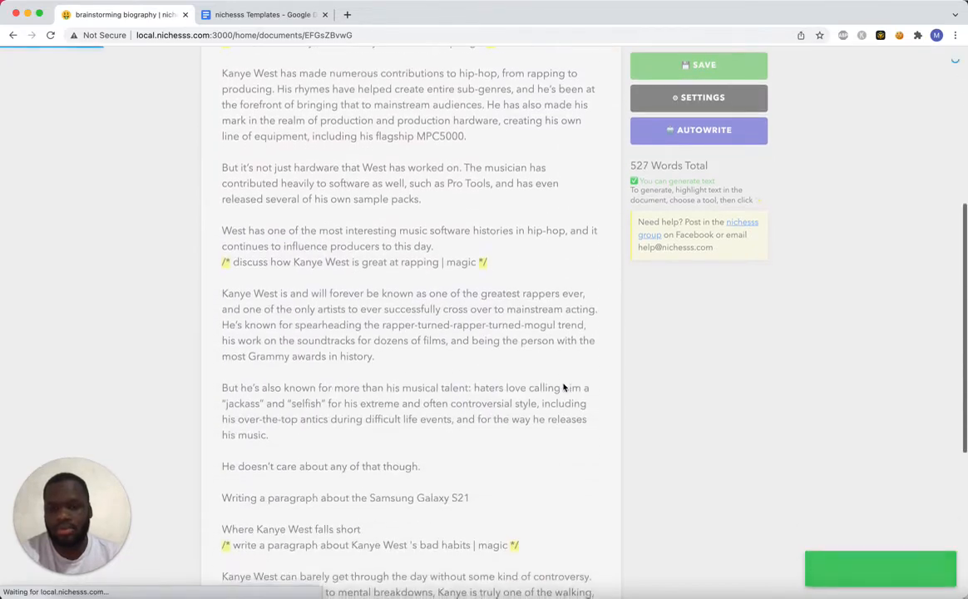
{"action": "scroll", "coordinate": [563, 388], "scroll_direction": "down", "scroll_amount": 8}
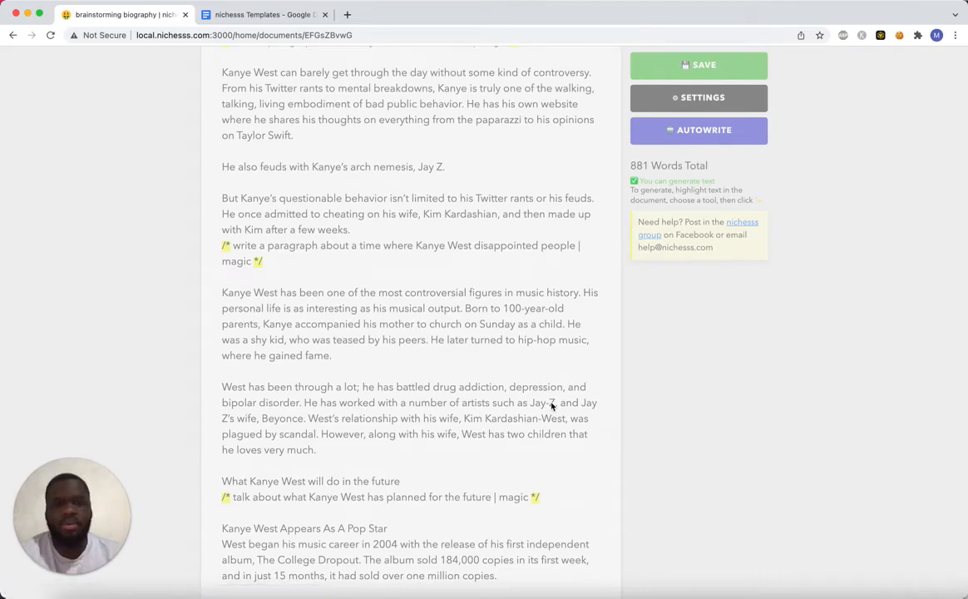
{"action": "scroll", "coordinate": [551, 403], "scroll_direction": "down", "scroll_amount": 10}
{"action": "scroll", "coordinate": [551, 403], "scroll_direction": "up", "scroll_amount": 1}
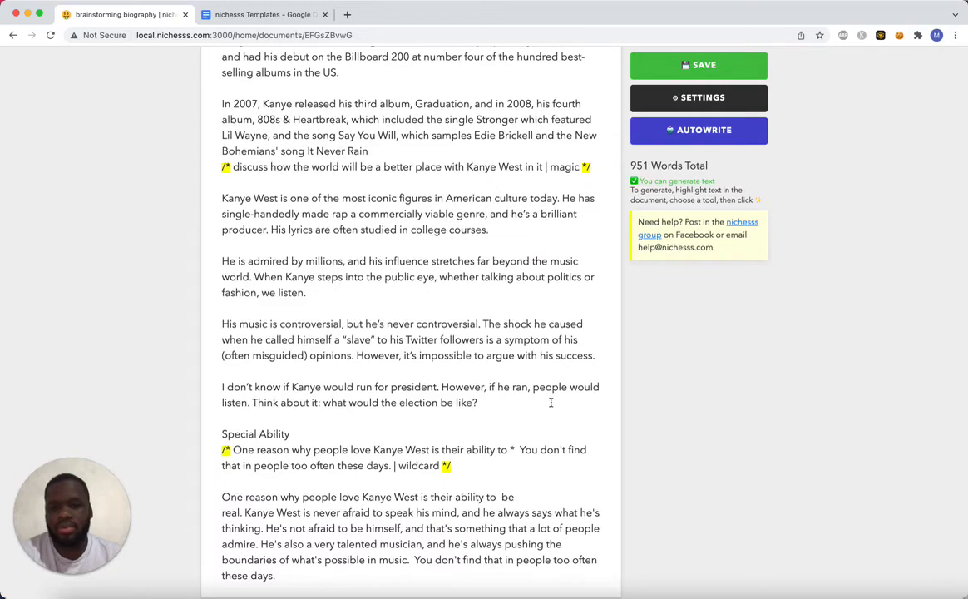
{"action": "scroll", "coordinate": [551, 403], "scroll_direction": "up", "scroll_amount": 15}
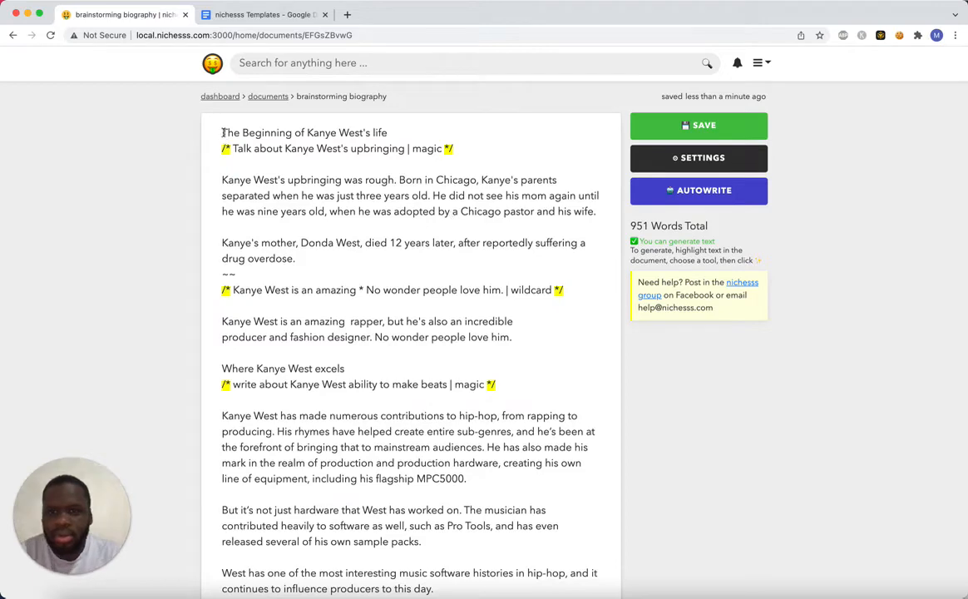
{"action": "left_click_drag", "start_coordinate": [205, 132], "coordinate": [425, 134]}
{"action": "key", "text": "super+v"}
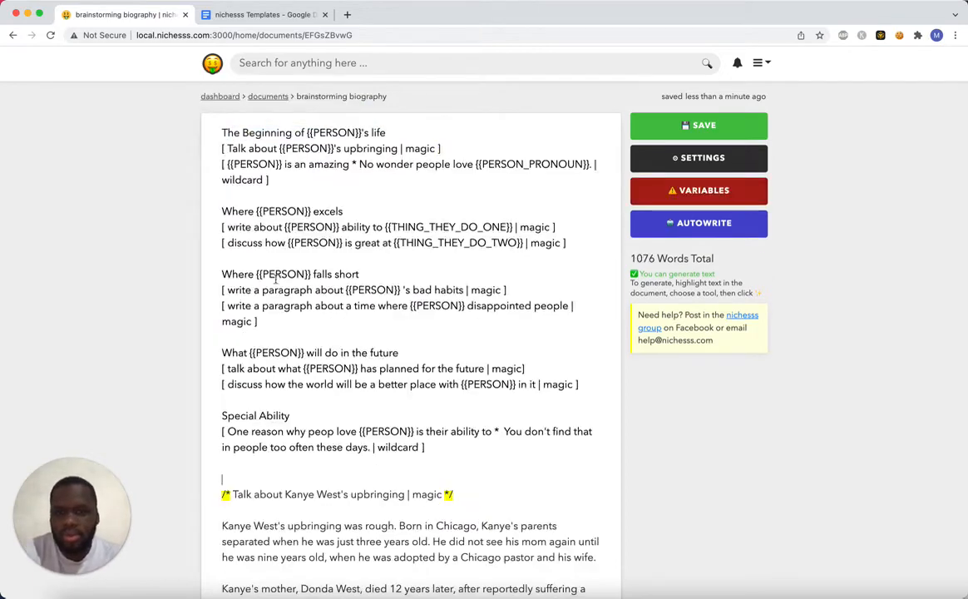
{"action": "key", "text": "super+z"}
Make the heading "The Beginning of Kanye West's life" bold and save the document.
{"action": "left_click_drag", "start_coordinate": [410, 132], "coordinate": [213, 133]}
{"action": "key", "text": "super+b"}
{"action": "left_click", "coordinate": [281, 181]}
{"action": "key", "text": "super+s"}
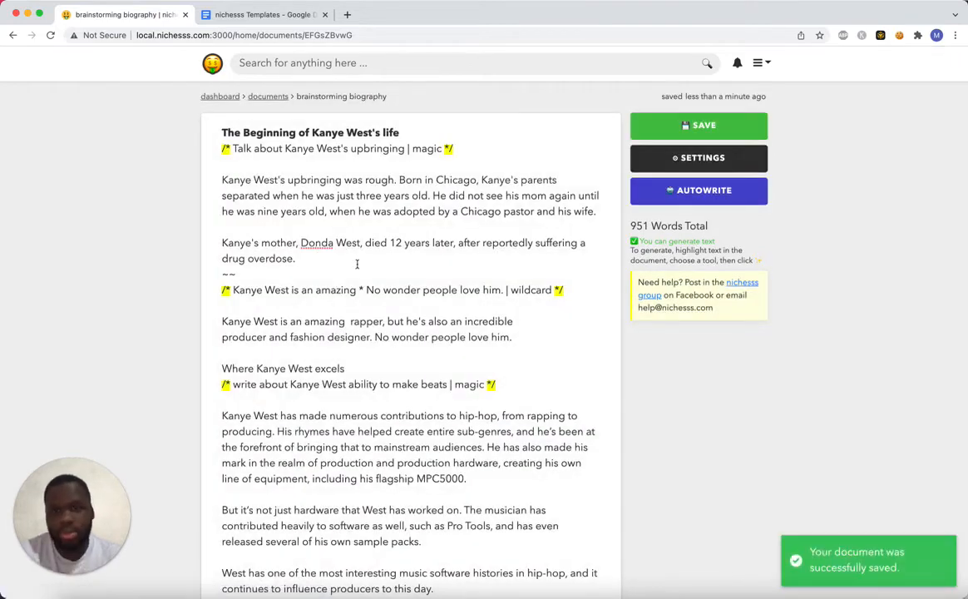
Delete the stray line "Writing a paragraph about the Samsung Galaxy S21" and its blank line above "Where Kanye West falls short", and save the document.
{"action": "left_click_drag", "start_coordinate": [226, 242], "coordinate": [457, 260]}
{"action": "left_click", "coordinate": [457, 260]}
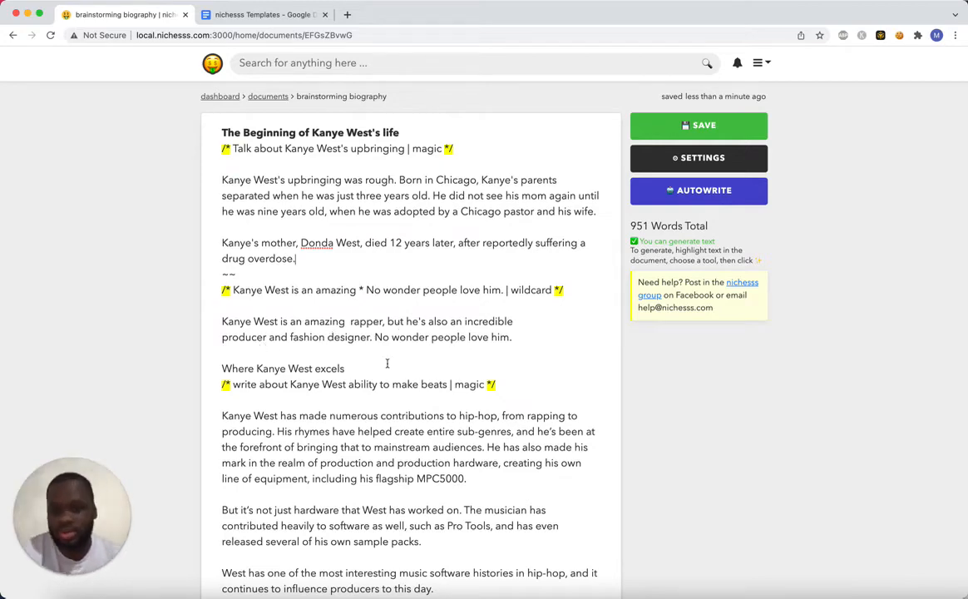
{"action": "scroll", "coordinate": [387, 364], "scroll_direction": "down", "scroll_amount": 3}
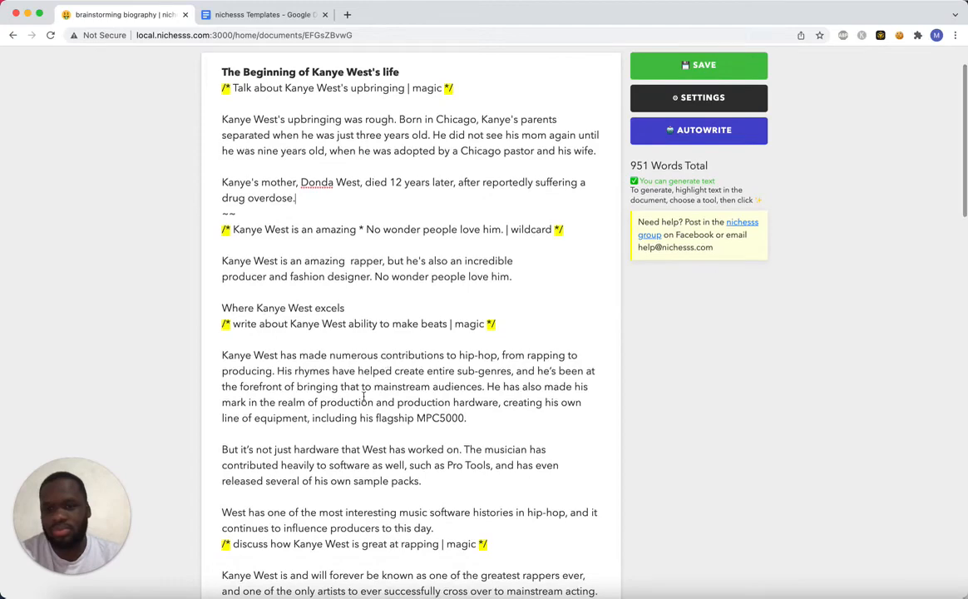
{"action": "scroll", "coordinate": [364, 396], "scroll_direction": "down", "scroll_amount": 2}
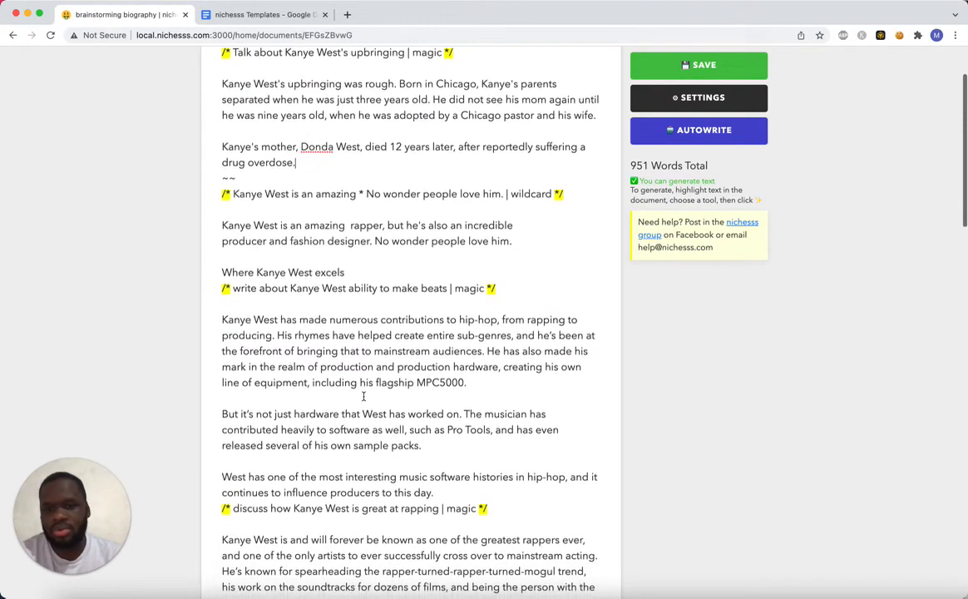
{"action": "scroll", "coordinate": [363, 396], "scroll_direction": "down", "scroll_amount": 5}
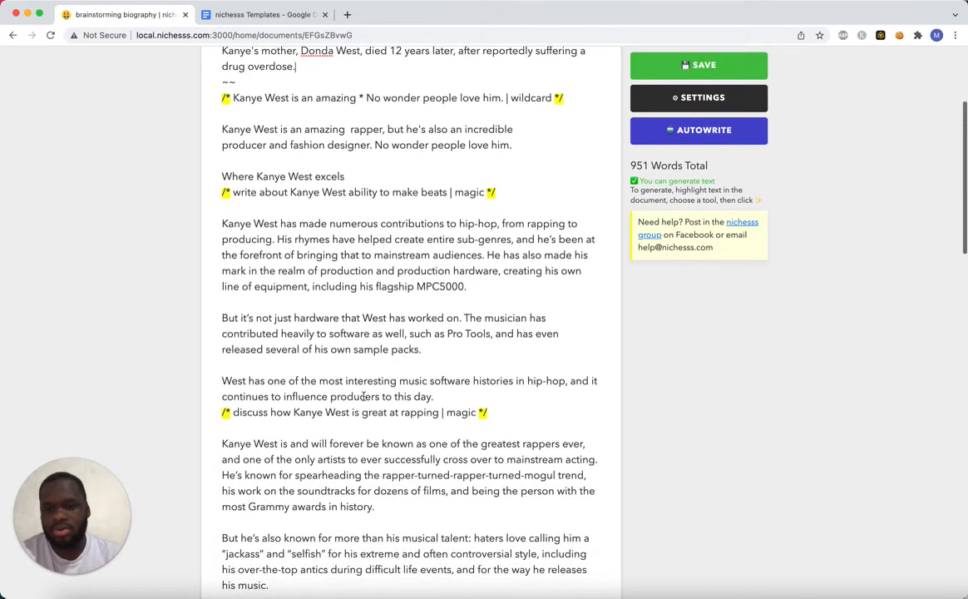
{"action": "scroll", "coordinate": [363, 396], "scroll_direction": "down", "scroll_amount": 5}
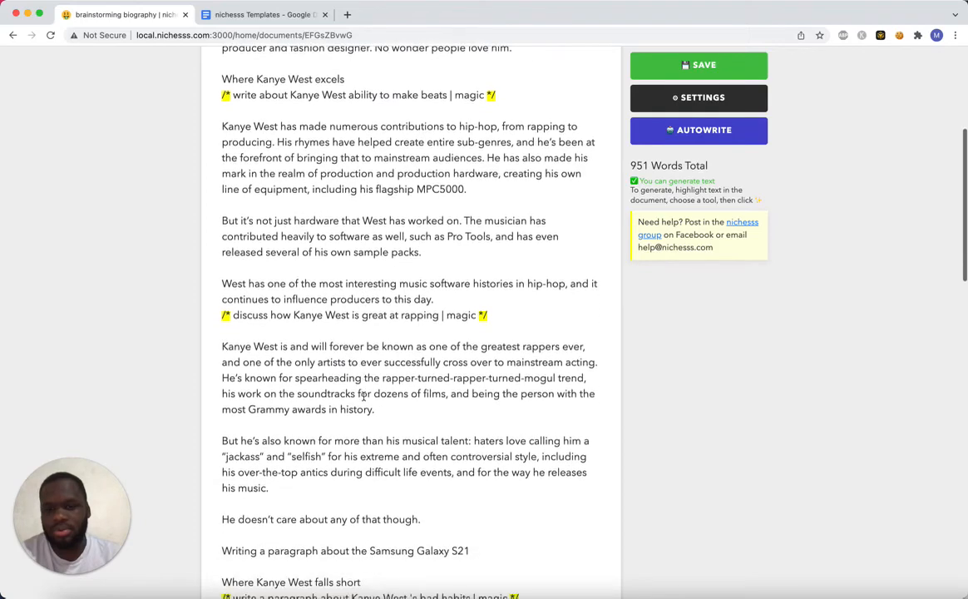
{"action": "scroll", "coordinate": [363, 396], "scroll_direction": "down", "scroll_amount": 5}
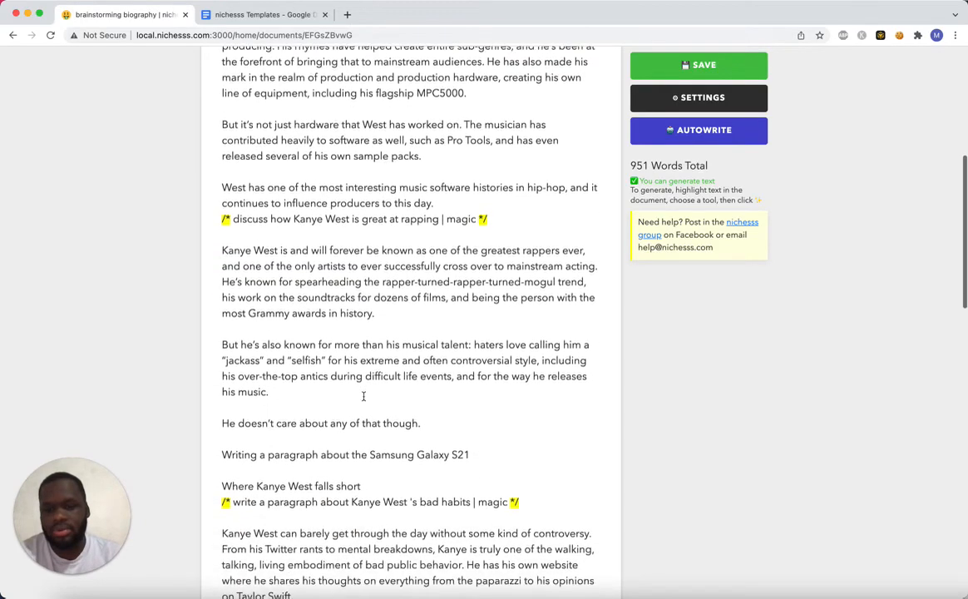
{"action": "left_click_drag", "start_coordinate": [489, 443], "coordinate": [215, 435]}
{"action": "key", "text": "BackSpace"}
{"action": "key", "text": "BackSpace"}
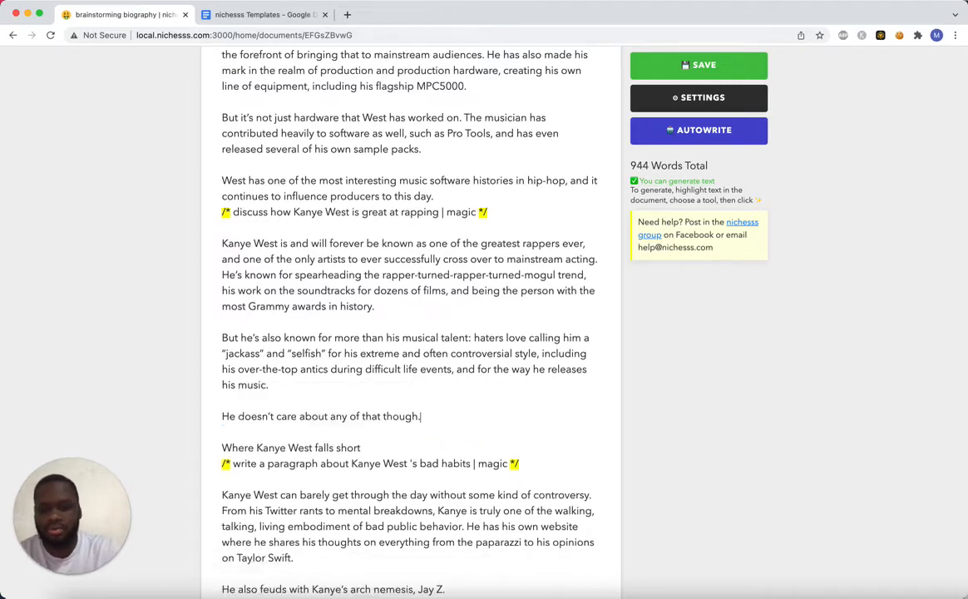
{"action": "key", "text": "super+s"}
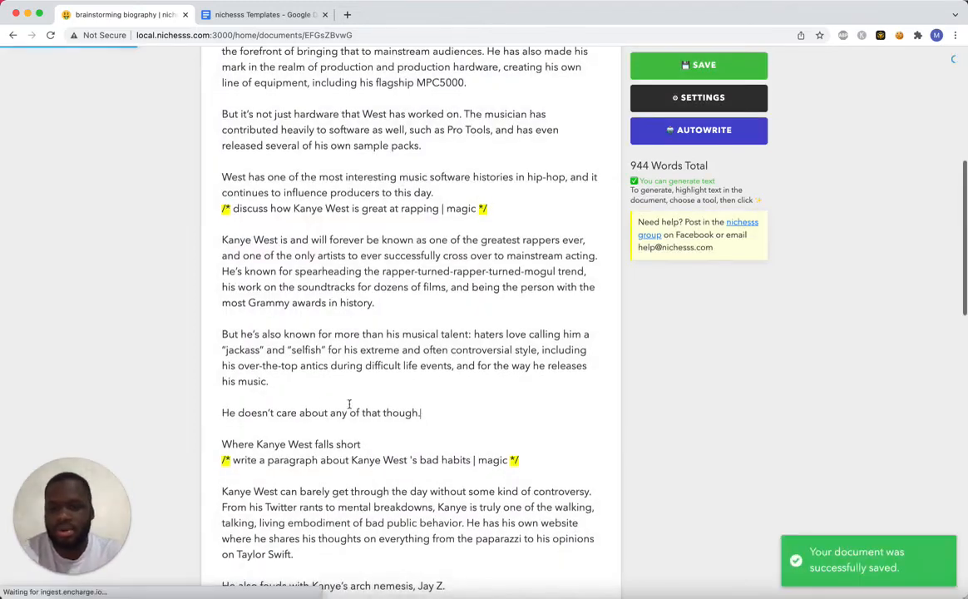
Examine the generated biography's sections, from its upbringing text through his shortcomings and future to the Special Ability prompt.
{"action": "scroll", "coordinate": [345, 399], "scroll_direction": "down", "scroll_amount": 3}
{"action": "scroll", "coordinate": [350, 405], "scroll_direction": "down", "scroll_amount": 6}
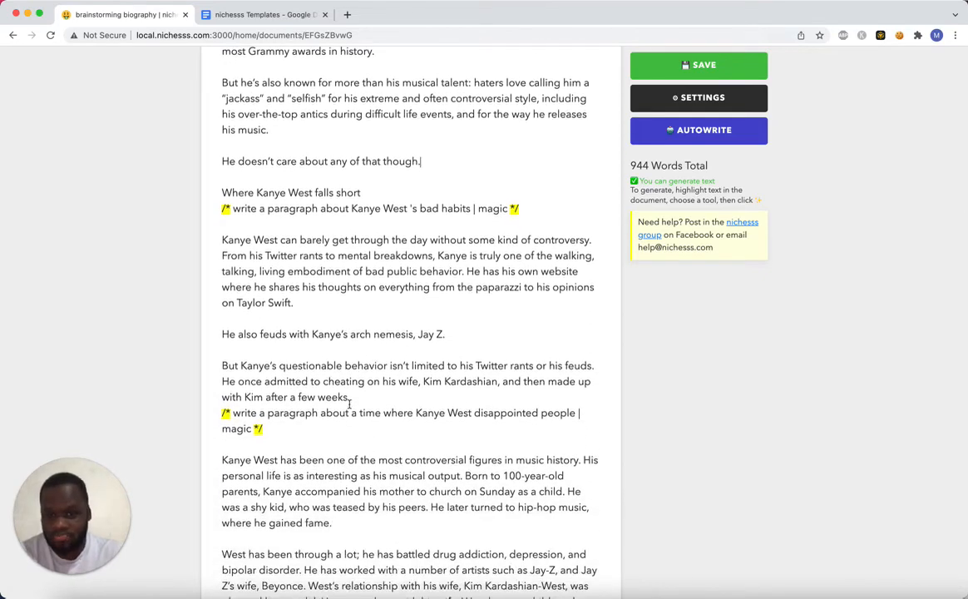
{"action": "scroll", "coordinate": [350, 404], "scroll_direction": "down", "scroll_amount": 4}
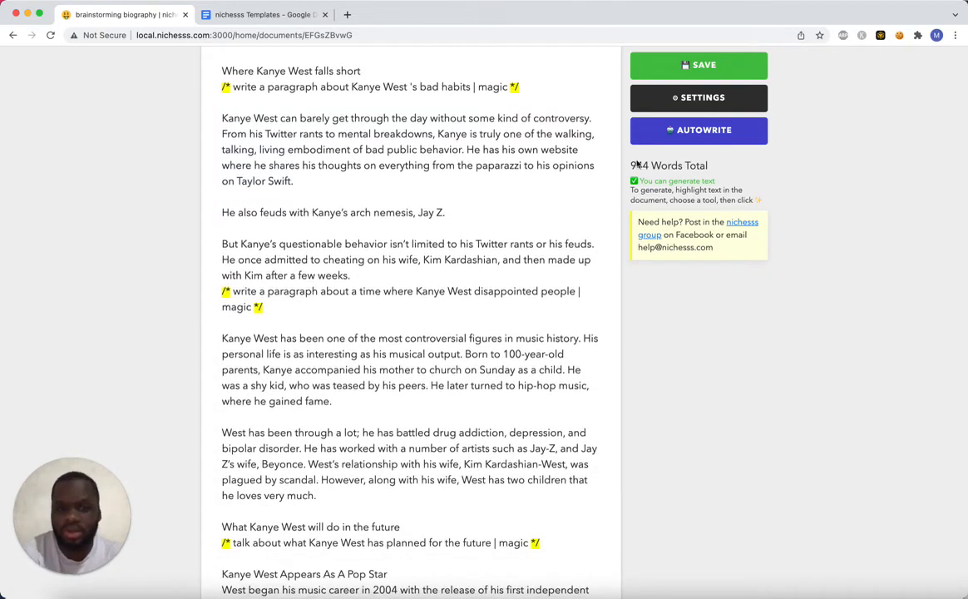
{"action": "scroll", "coordinate": [465, 368], "scroll_direction": "down", "scroll_amount": 8}
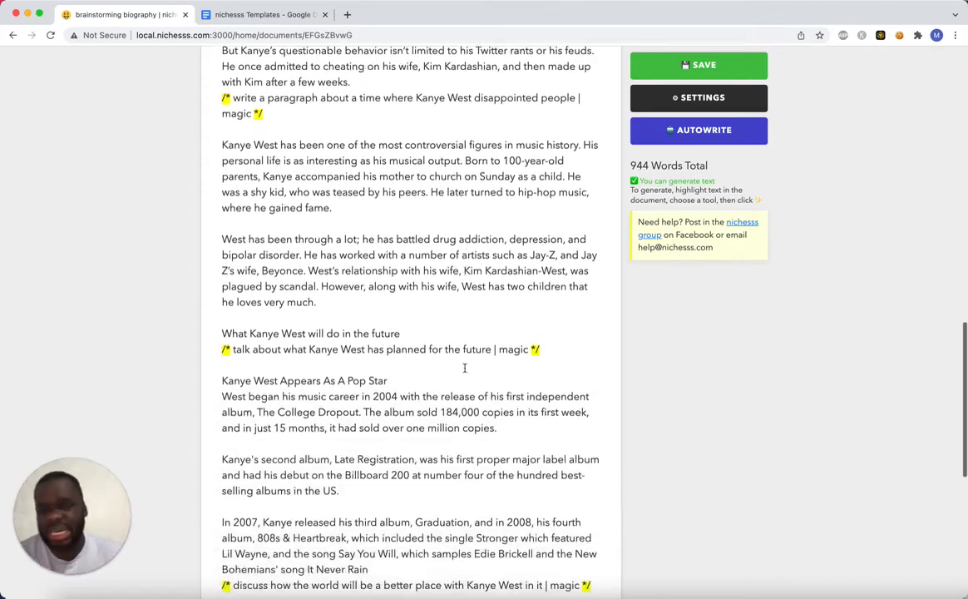
{"action": "scroll", "coordinate": [464, 366], "scroll_direction": "up", "scroll_amount": 6}
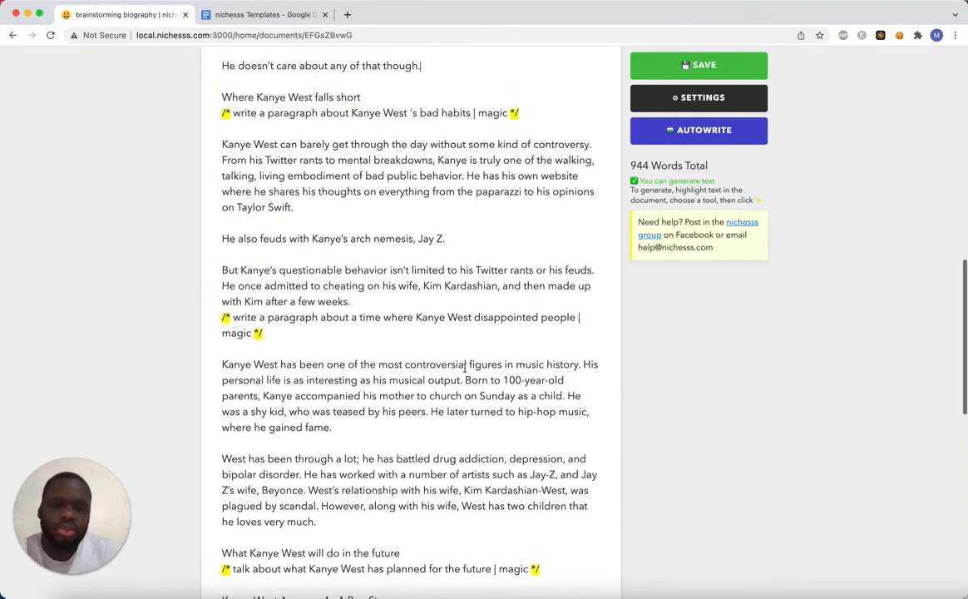
{"action": "scroll", "coordinate": [465, 366], "scroll_direction": "up", "scroll_amount": 6}
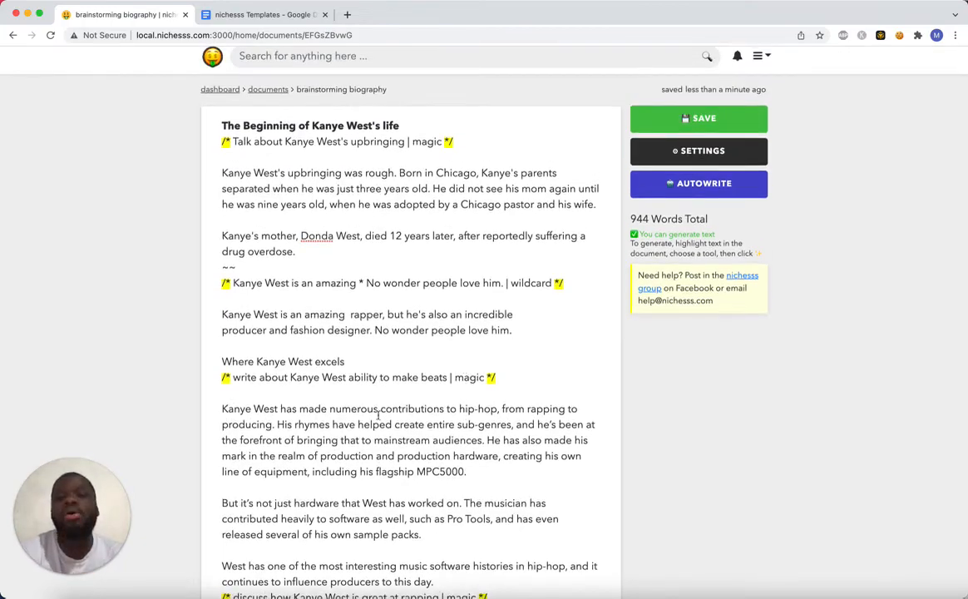
{"action": "scroll", "coordinate": [382, 410], "scroll_direction": "down", "scroll_amount": 15}
{"action": "scroll", "coordinate": [379, 430], "scroll_direction": "down", "scroll_amount": 3}
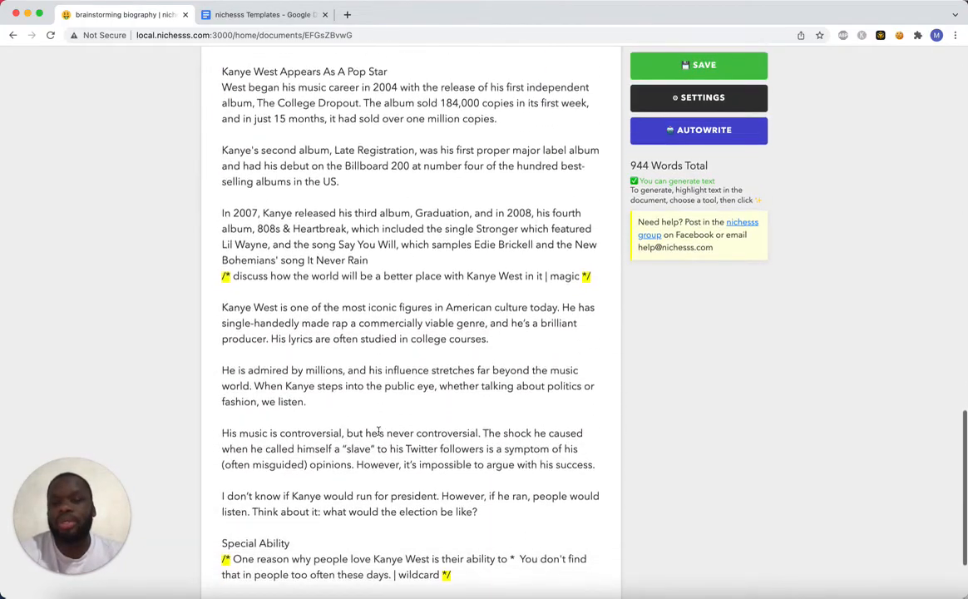
{"action": "scroll", "coordinate": [378, 430], "scroll_direction": "up", "scroll_amount": 17}
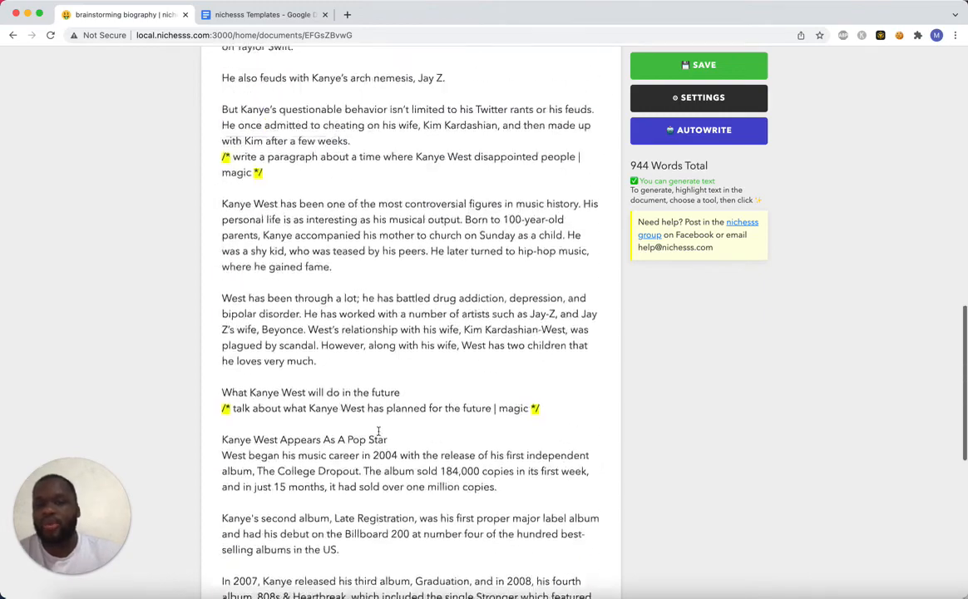
{"action": "scroll", "coordinate": [378, 430], "scroll_direction": "up", "scroll_amount": 6}
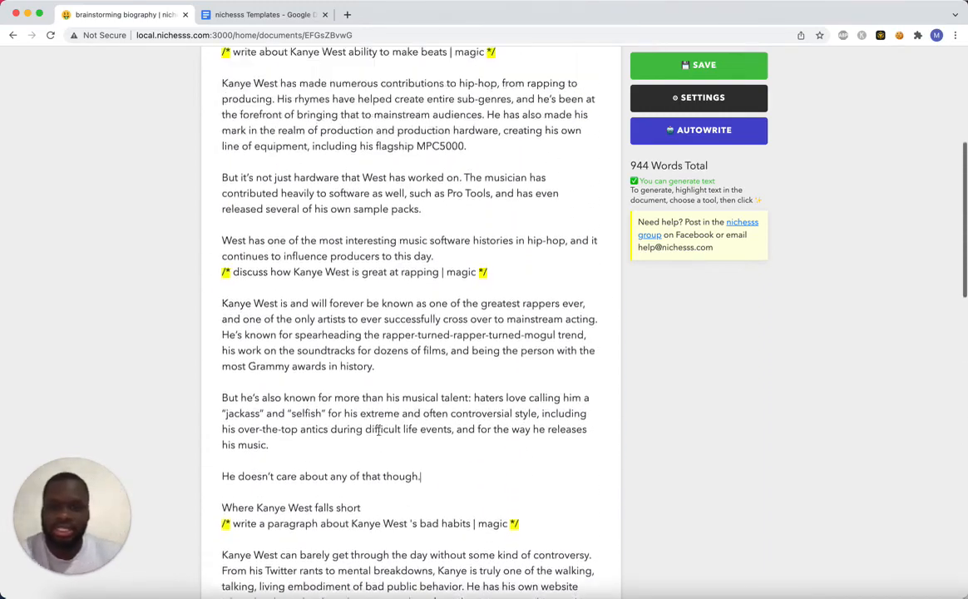
Look over the Kanye West biography once more and delete all of the document's text.
{"action": "scroll", "coordinate": [476, 247], "scroll_direction": "up", "scroll_amount": 3}
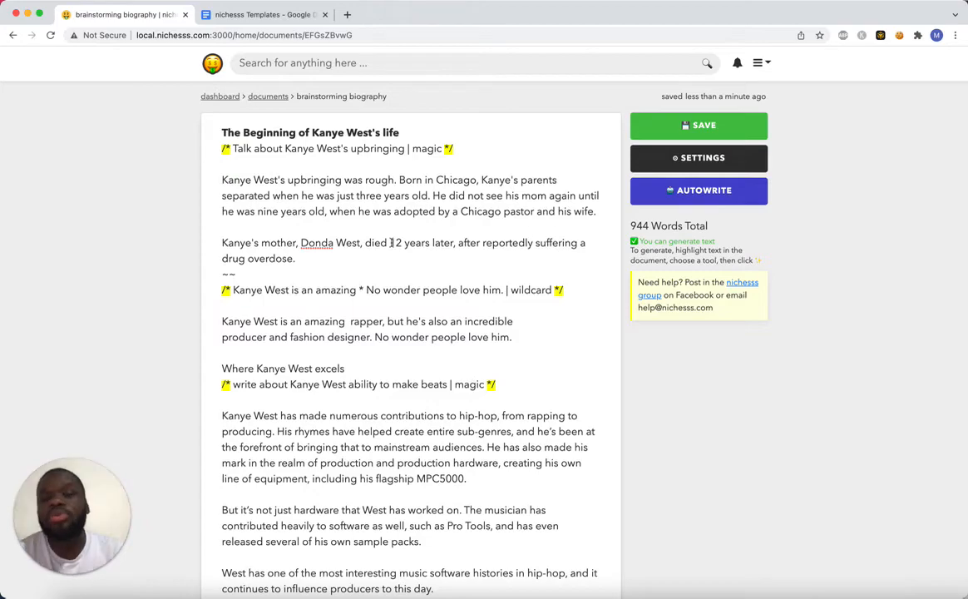
{"action": "scroll", "coordinate": [374, 254], "scroll_direction": "down", "scroll_amount": 10}
{"action": "scroll", "coordinate": [411, 279], "scroll_direction": "down", "scroll_amount": 12}
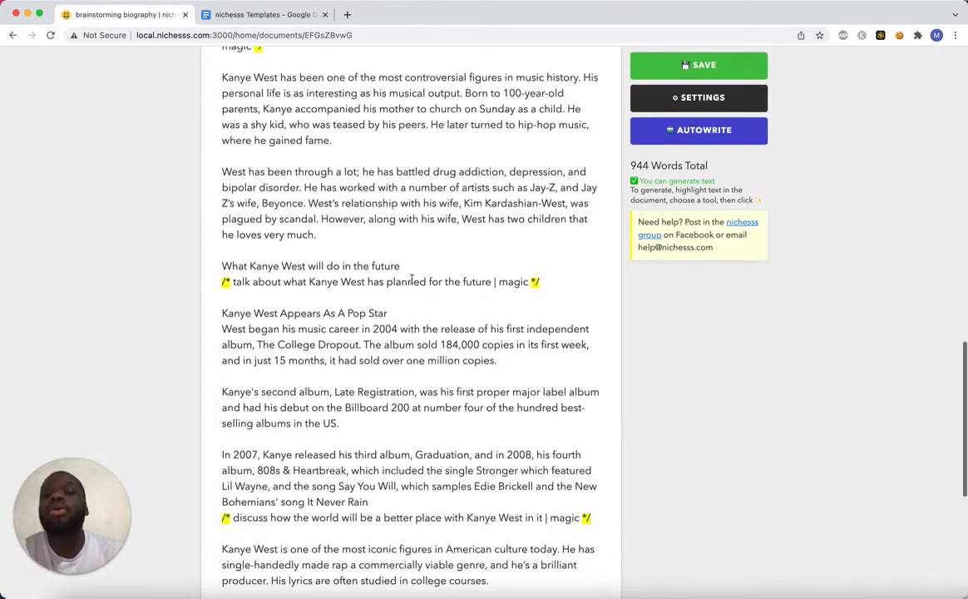
{"action": "scroll", "coordinate": [411, 279], "scroll_direction": "down", "scroll_amount": 6}
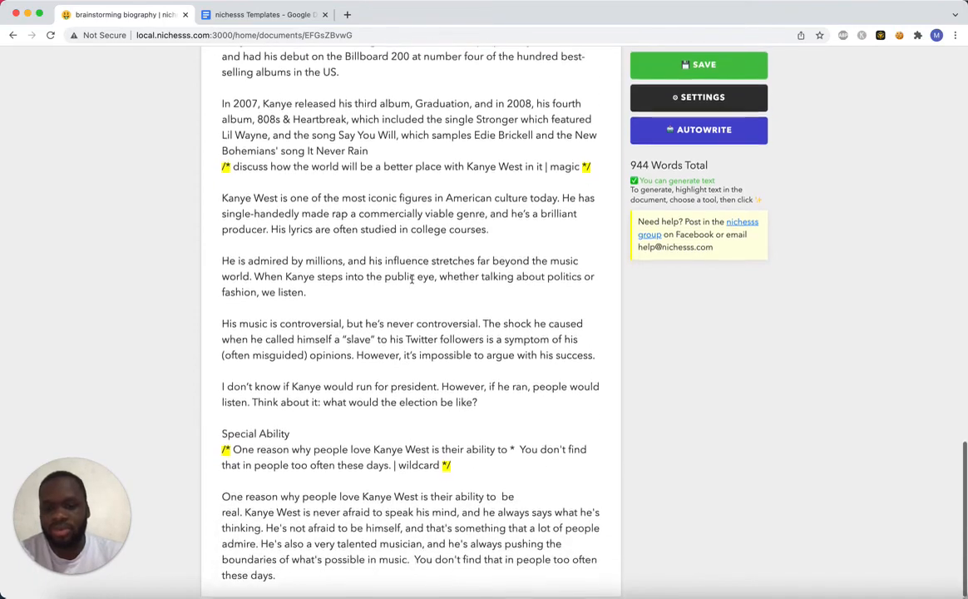
{"action": "scroll", "coordinate": [410, 280], "scroll_direction": "up", "scroll_amount": 20}
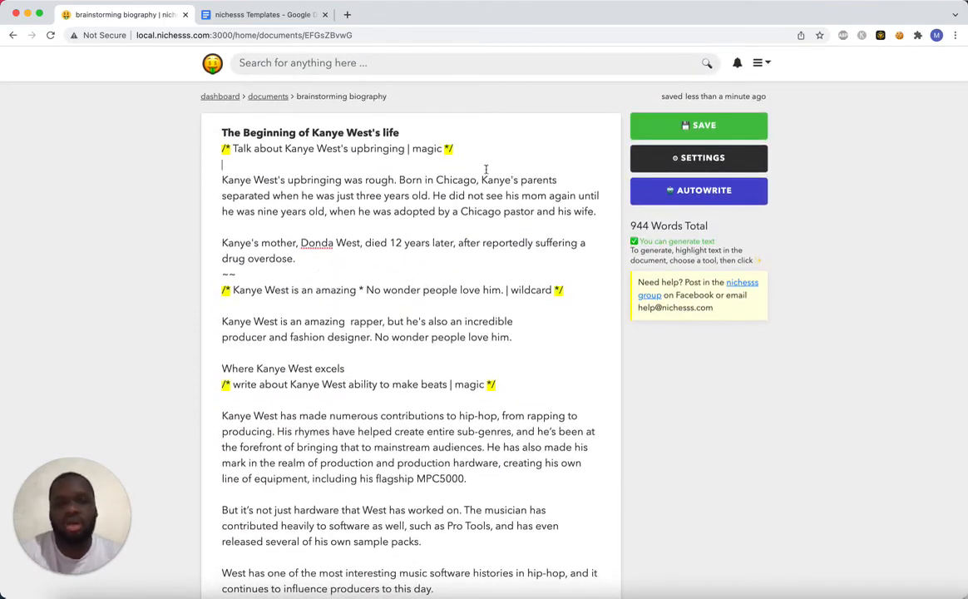
{"action": "key", "text": "super+a"}
{"action": "key", "text": "BackSpace"}
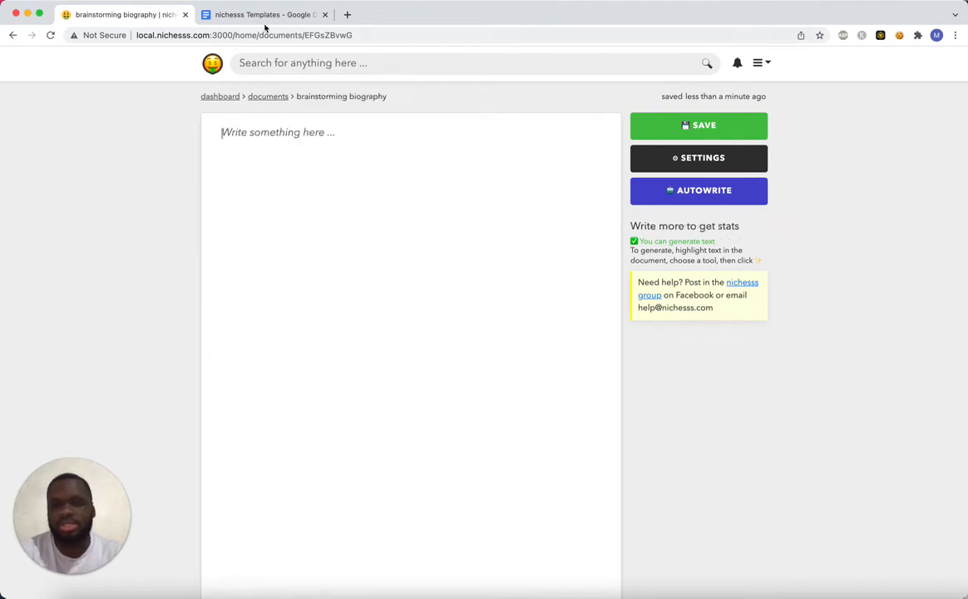
Paste the Biography template from the nichesss Templates Google Doc into the empty nichesss document and open its PERSON variable for editing.
{"action": "left_click", "coordinate": [264, 17]}
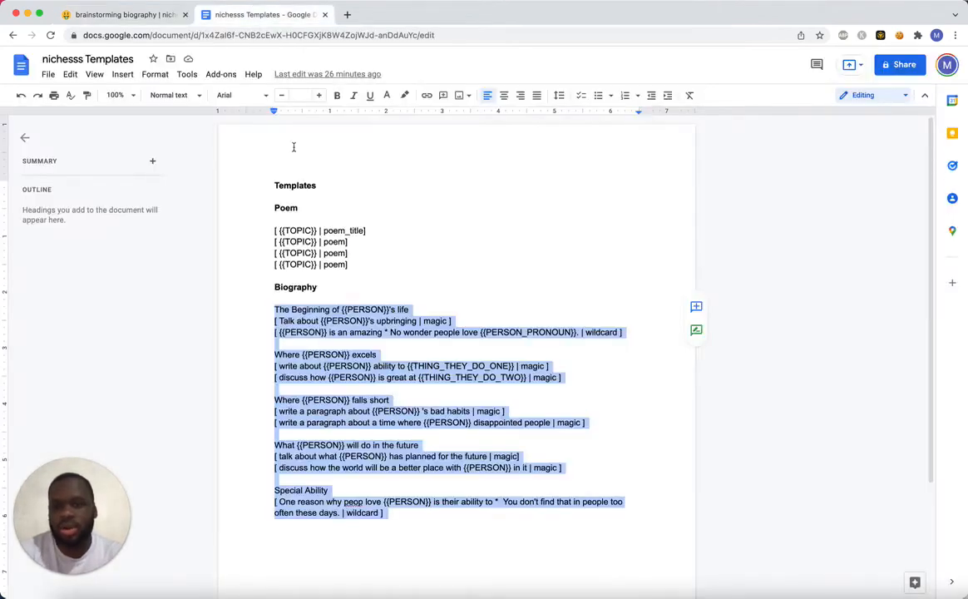
{"action": "left_click", "coordinate": [150, 17]}
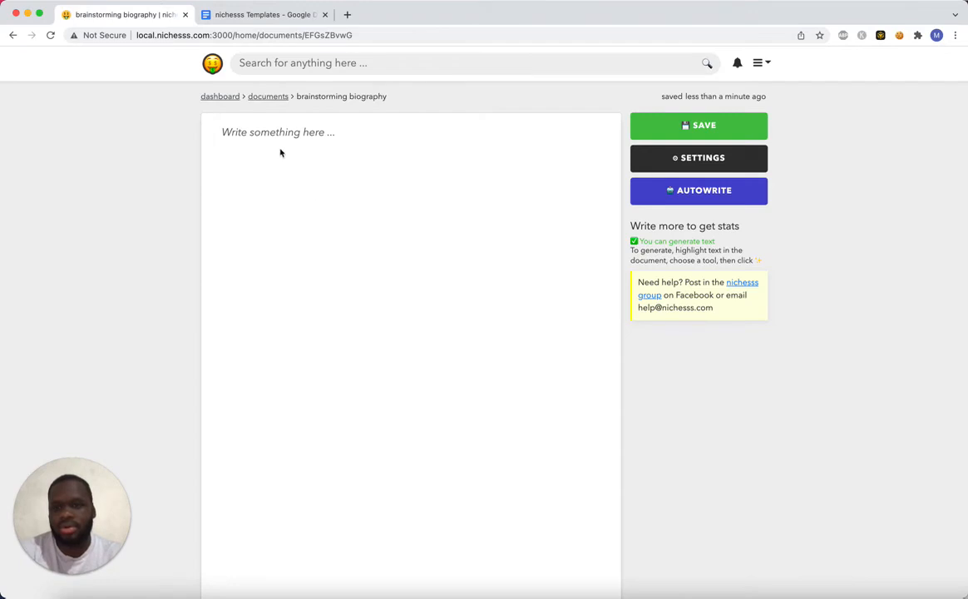
{"action": "left_click", "coordinate": [223, 132]}
{"action": "type", "text": "The Beginning of {{PERSON}}'s life [ Talk about {{PERSON}}'s upbringing | magic ] [ {{PERSON}} is an amazing * No wonder people love {{PERSON_PRONOUN}}. | wildcard ]  Where {{PERSON}} excels [ write about {{PERSON}} ability to {{THING_THEY_DO_ONE}} | magic ] [ discuss how {{PERSON}} is great at {{THING_THEY_DO_TWO}} | magic ]  Where {{PERSON}} falls short [ write a paragraph about {{PERSON}} 's bad habits | magic ] [ write a paragraph about a time where {{PERSON}} disappointed people | magic ]  What {{PERSON}} will do in the future [ talk about what {{PERSON}} has planned for the future | magic] [ discuss how the world will be a better place with {{PERSON}} in it | magic ]  Special Ability [ One reason why peop love {{PERSON}} is their ability to *  You don't find that in people too often these days. | wildcard ]"}
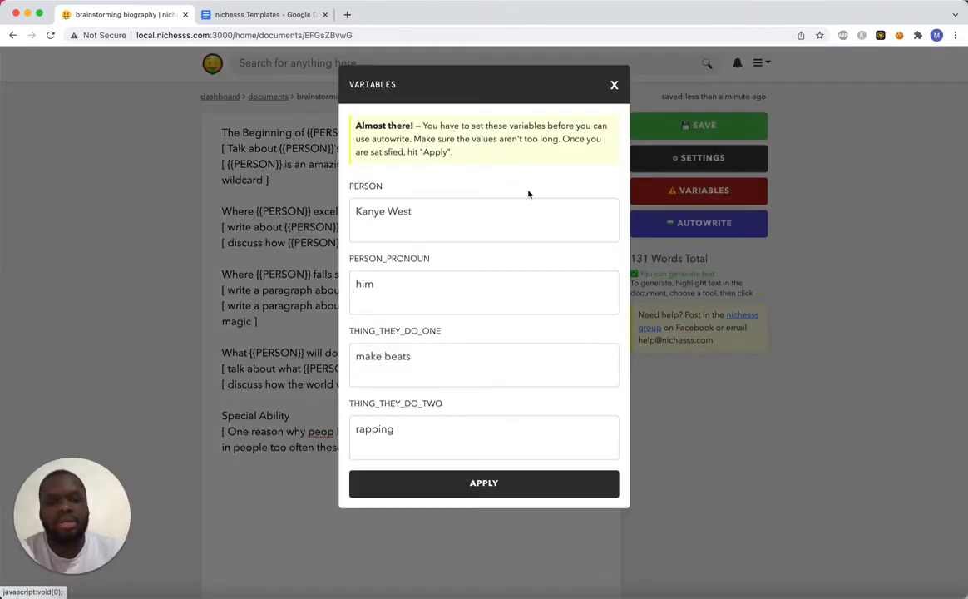
{"action": "left_click", "coordinate": [665, 190]}
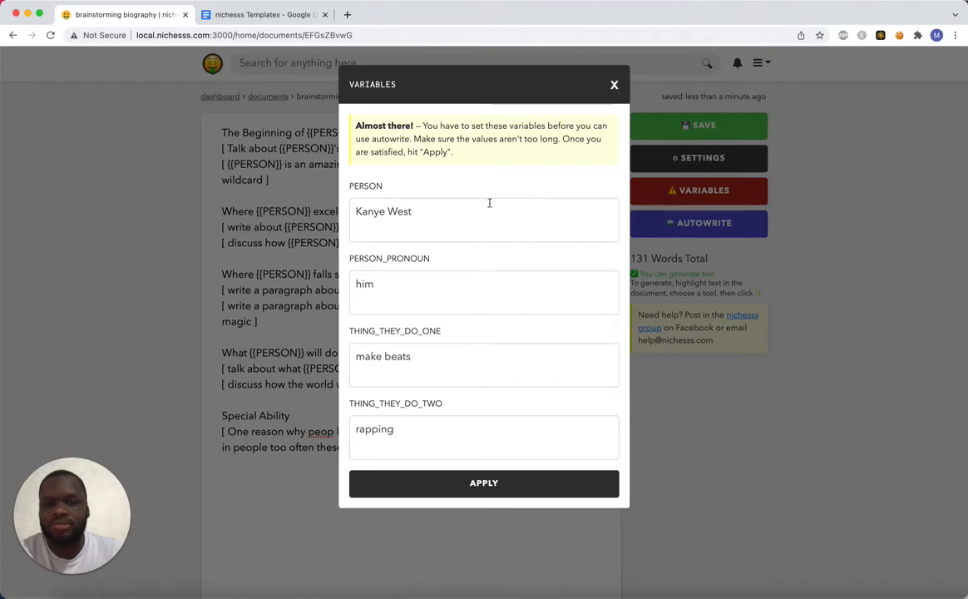
{"action": "left_click_drag", "start_coordinate": [449, 216], "coordinate": [349, 199]}
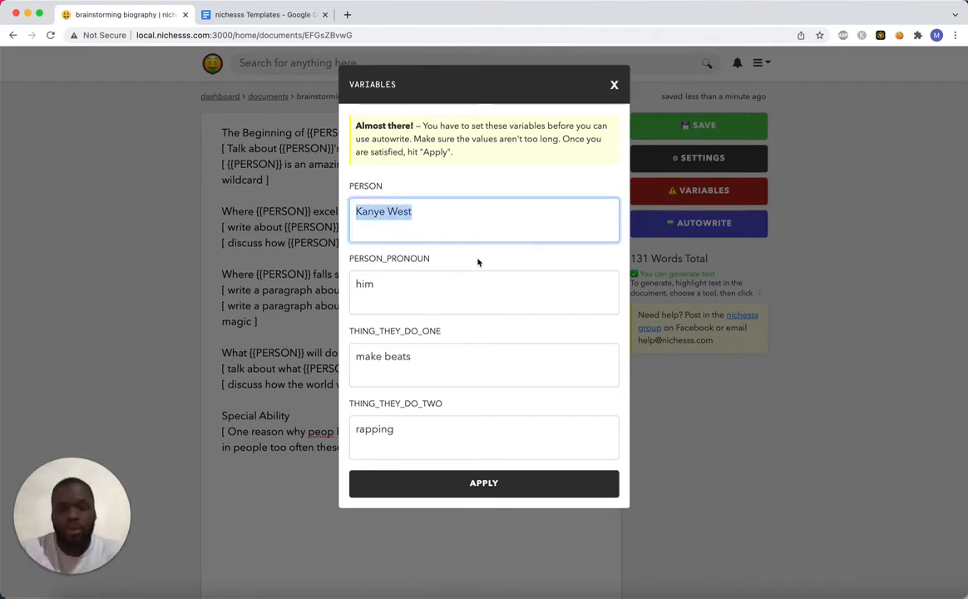
{"action": "type", "text": "Beyonc"}
{"action": "key", "text": "super+a"}
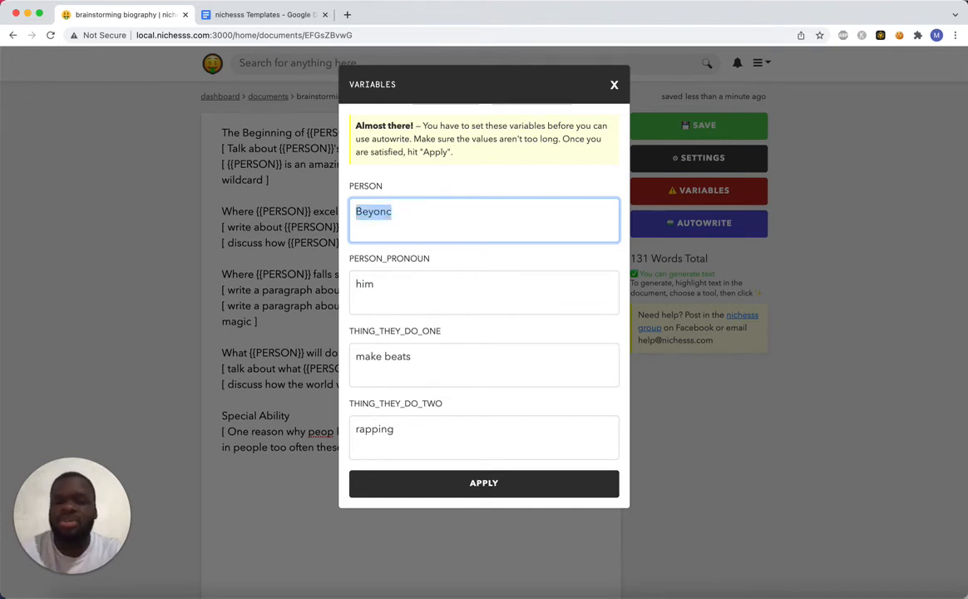
{"action": "type", "text": "Barack"}
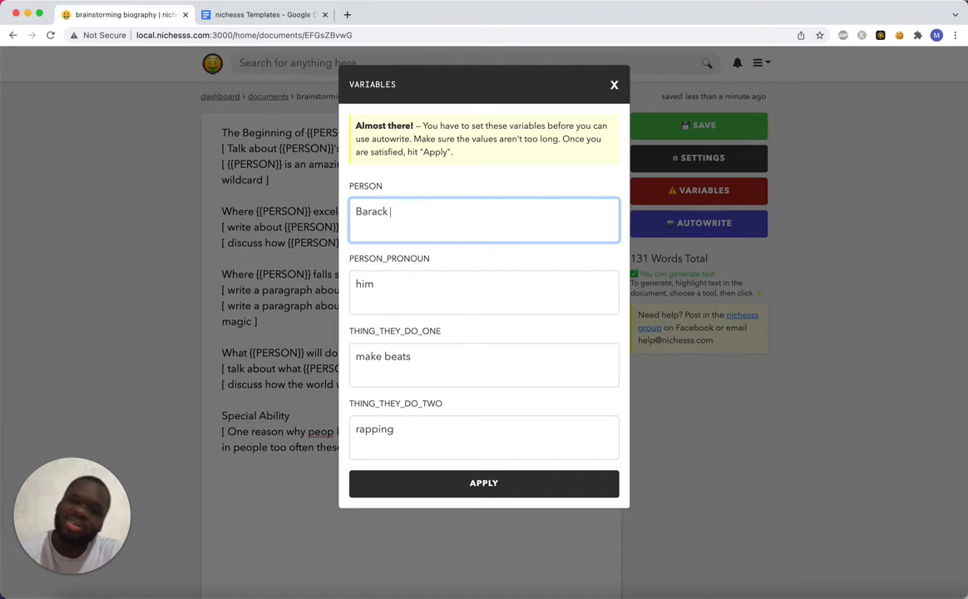
{"action": "key", "text": "super+a"}
{"action": "key", "text": "BackSpace"}
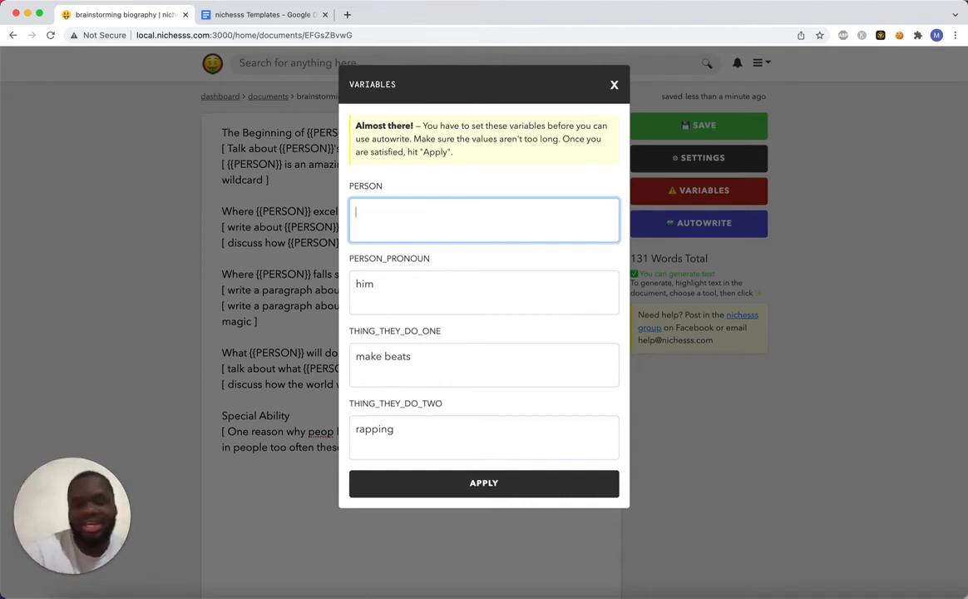
Set the PERSON variable to Beyonce and PERSON_PRONOUN to her.
{"action": "type", "text": "Beyonce"}
{"action": "key", "text": "Tab"}
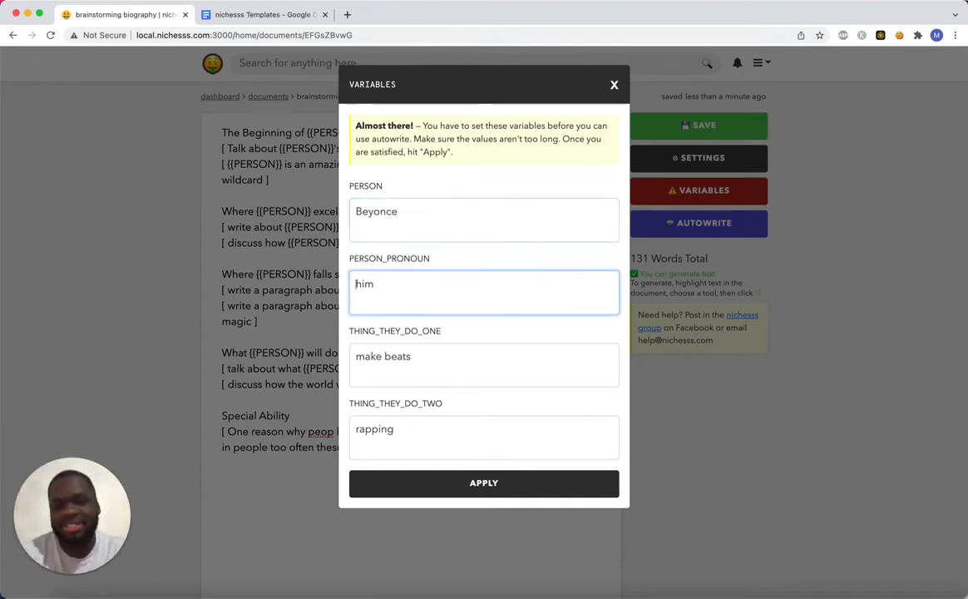
{"action": "key", "text": "super+a"}
{"action": "type", "text": "her"}
{"action": "key", "text": "Tab"}
Set THING_THEY_DO_ONE to sing and THING_THEY_DO_TWO to dance, and apply the variables to the template.
{"action": "key", "text": "super+a"}
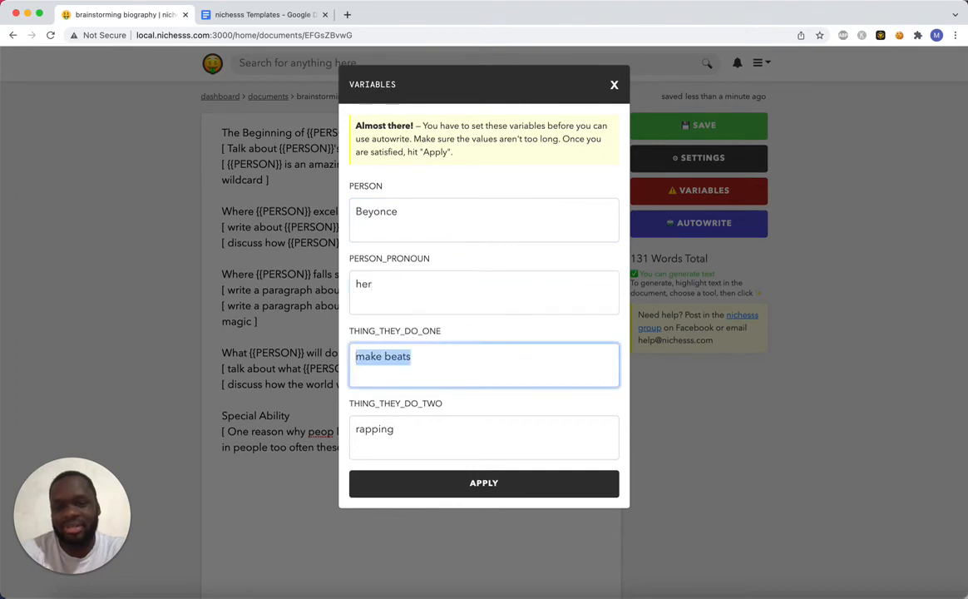
{"action": "type", "text": "sing"}
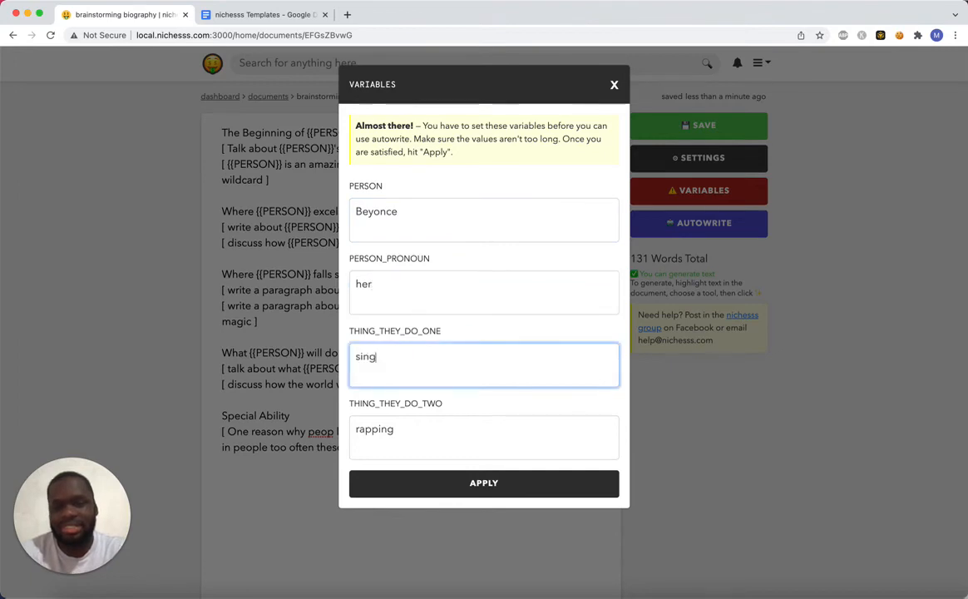
{"action": "key", "text": "Tab"}
{"action": "key", "text": "super+a"}
{"action": "type", "text": "dance"}
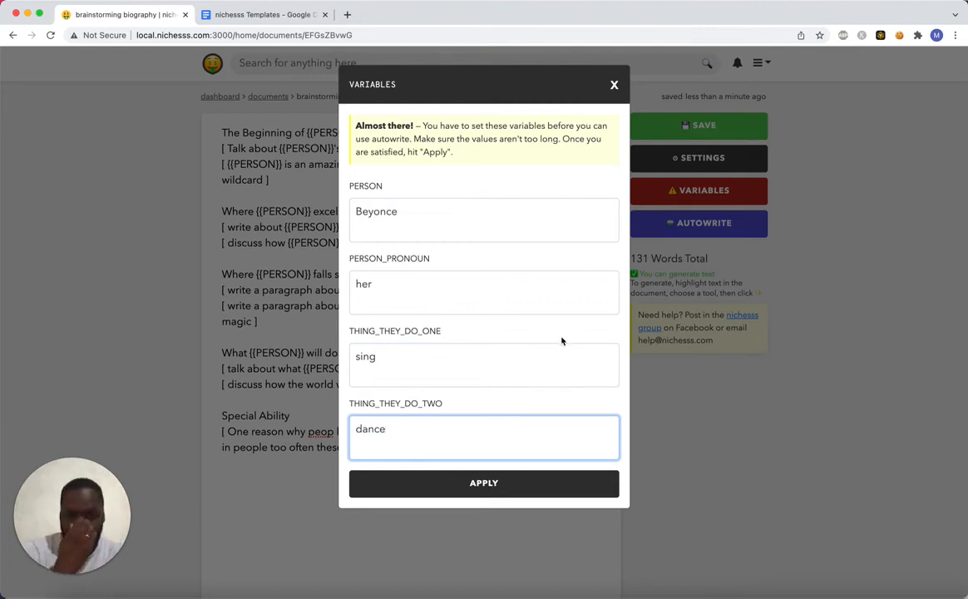
{"action": "left_click", "coordinate": [497, 481]}
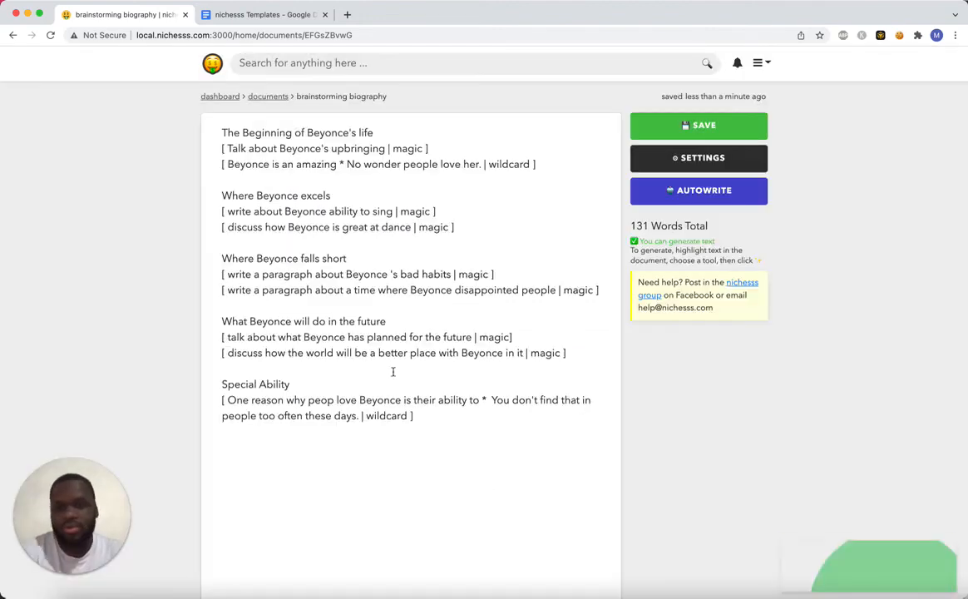
Run Autowrite on the Beyonce biography's prompts and look through the generated text.
{"action": "left_click", "coordinate": [678, 190]}
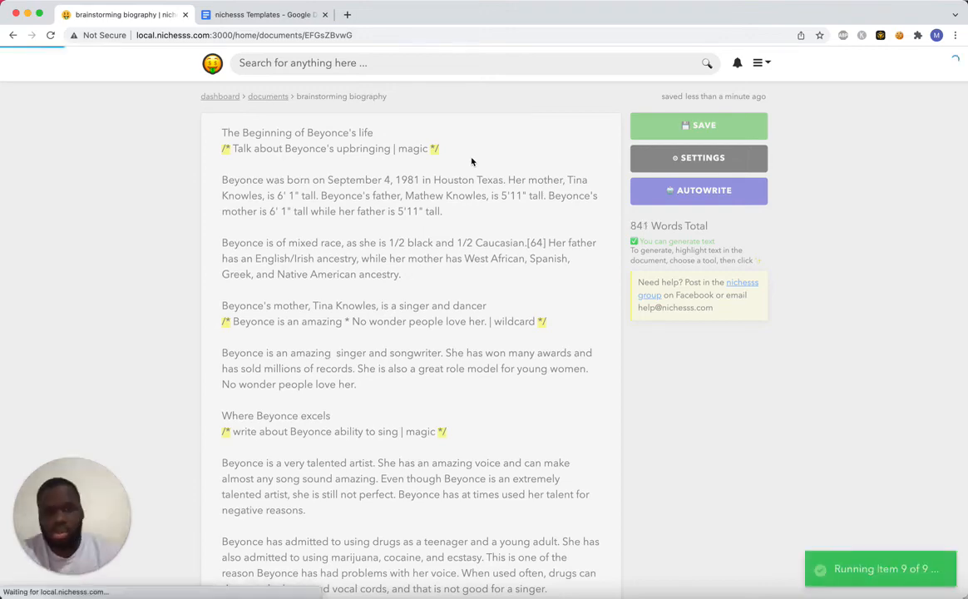
{"action": "scroll", "coordinate": [471, 158], "scroll_direction": "down", "scroll_amount": 1}
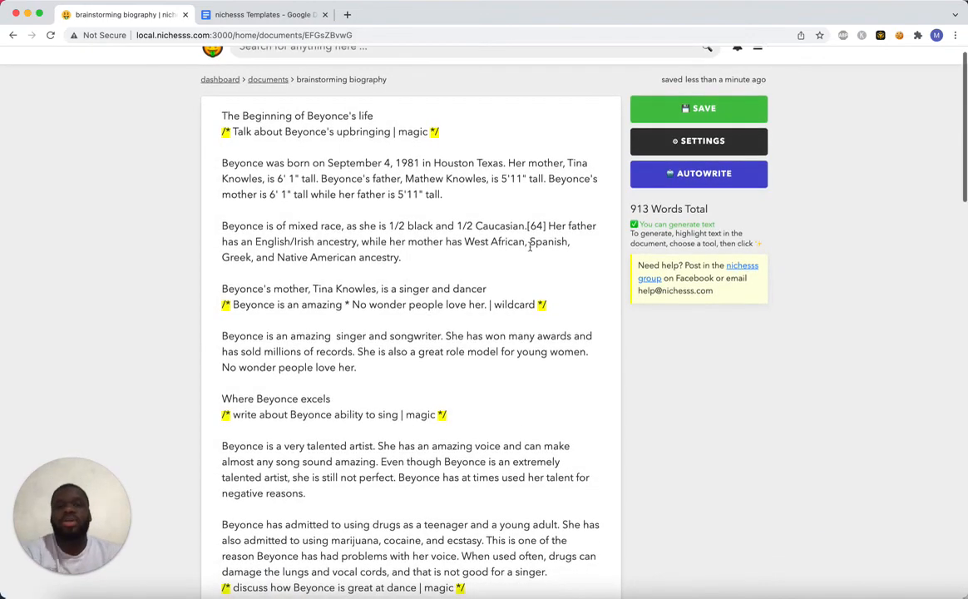
{"action": "scroll", "coordinate": [479, 317], "scroll_direction": "down", "scroll_amount": 3}
{"action": "scroll", "coordinate": [479, 316], "scroll_direction": "down", "scroll_amount": 10}
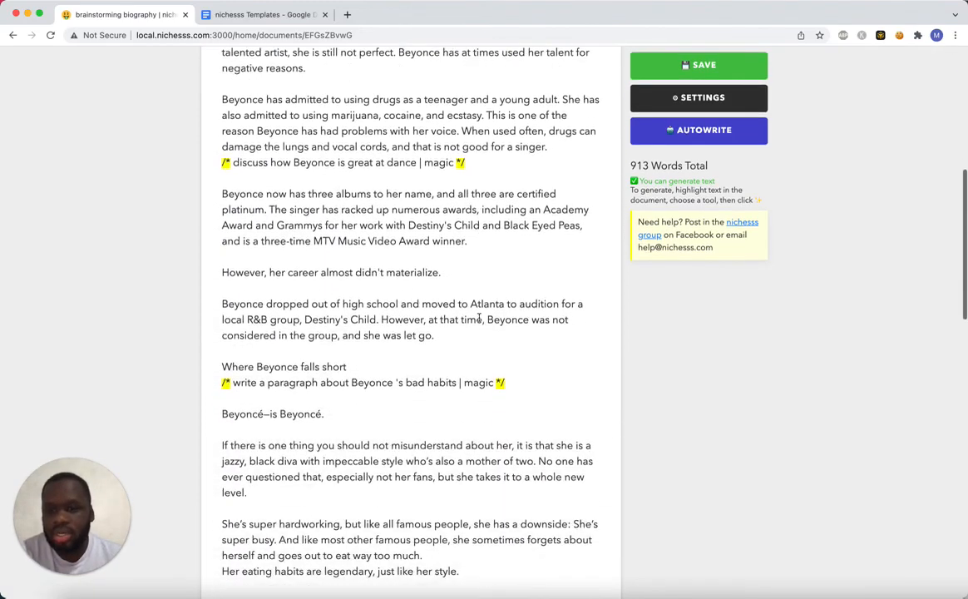
{"action": "scroll", "coordinate": [479, 316], "scroll_direction": "down", "scroll_amount": 1}
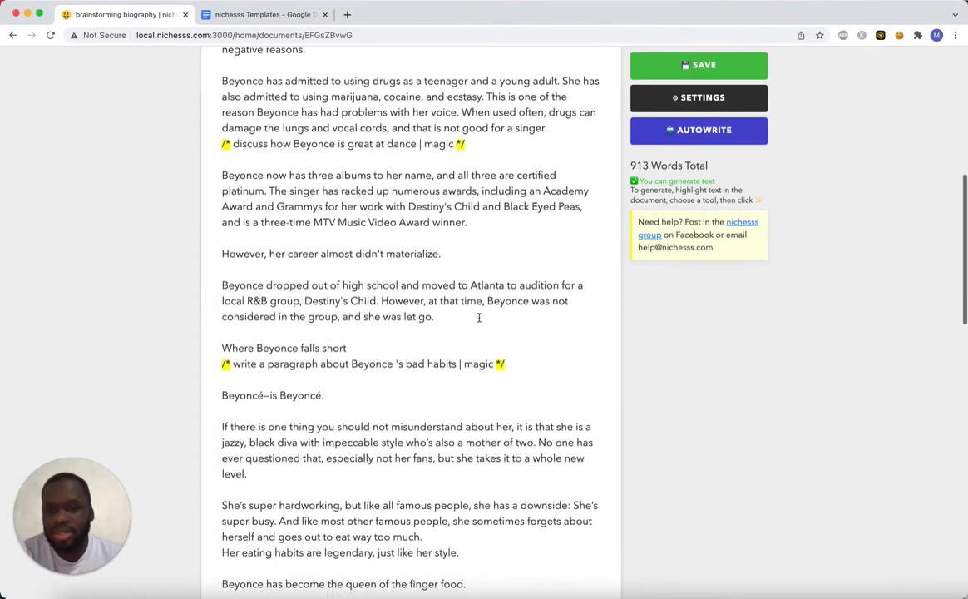
{"action": "scroll", "coordinate": [479, 316], "scroll_direction": "down", "scroll_amount": 2}
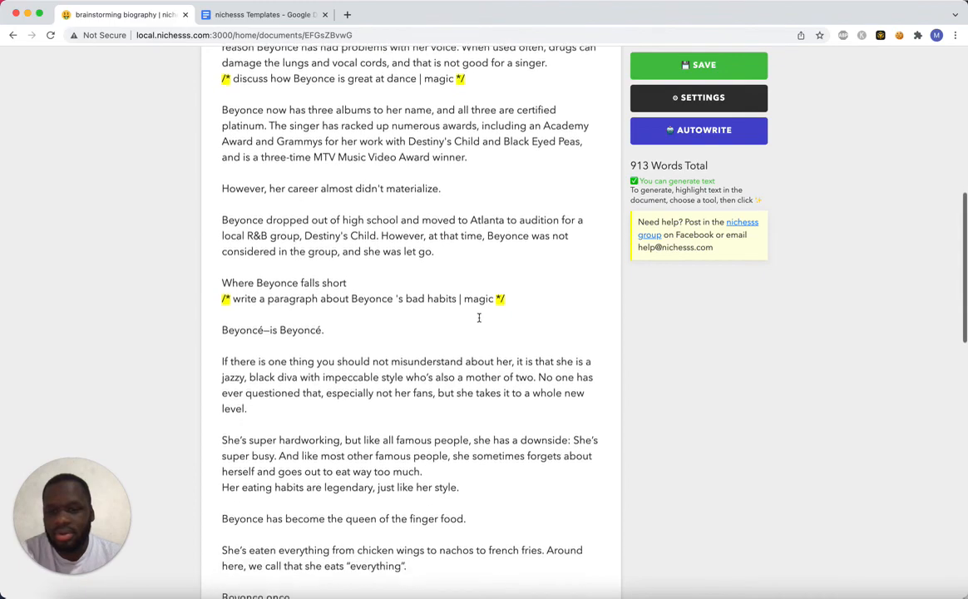
{"action": "scroll", "coordinate": [479, 318], "scroll_direction": "up", "scroll_amount": 1}
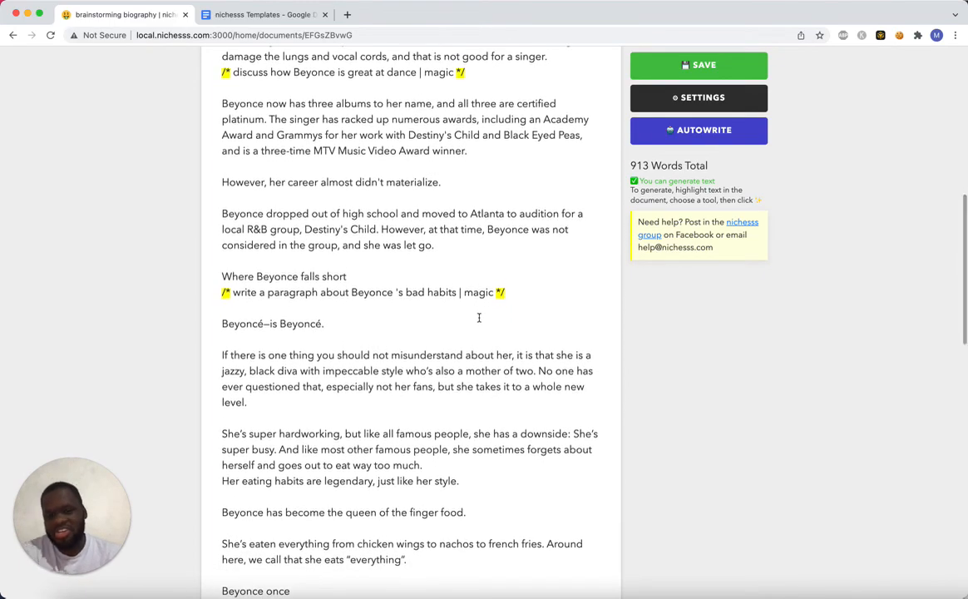
{"action": "scroll", "coordinate": [479, 318], "scroll_direction": "up", "scroll_amount": 15}
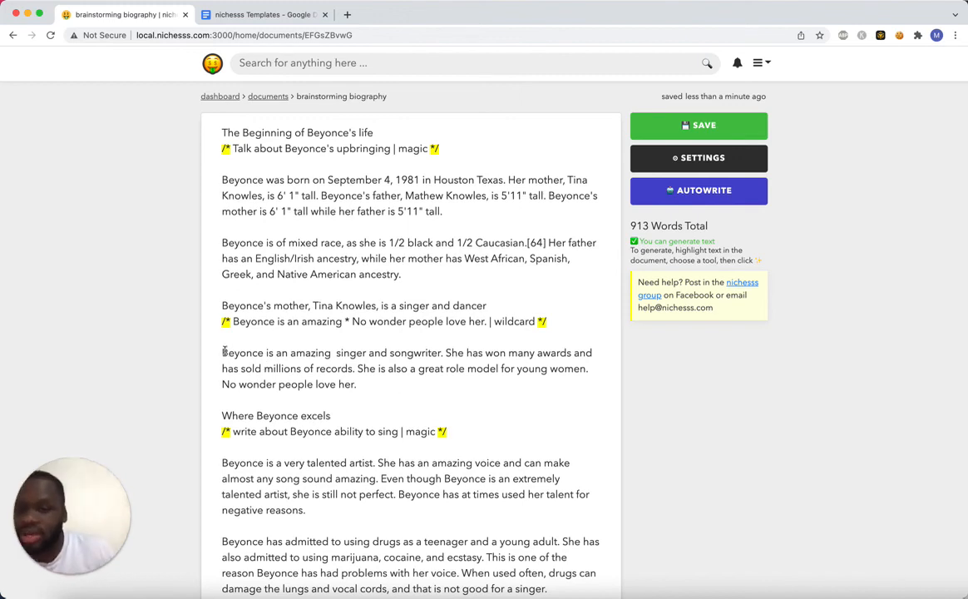
Examine the paragraph generated from the wildcard prompt "Beyonce is an amazing *" and the sections below it through her future plans.
{"action": "left_click_drag", "start_coordinate": [224, 352], "coordinate": [442, 352]}
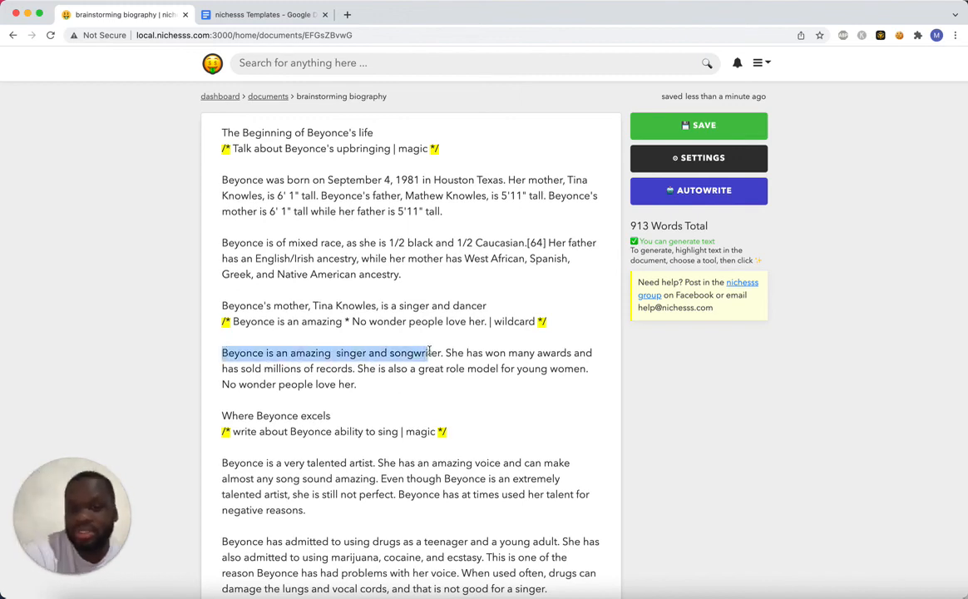
{"action": "left_click", "coordinate": [285, 366]}
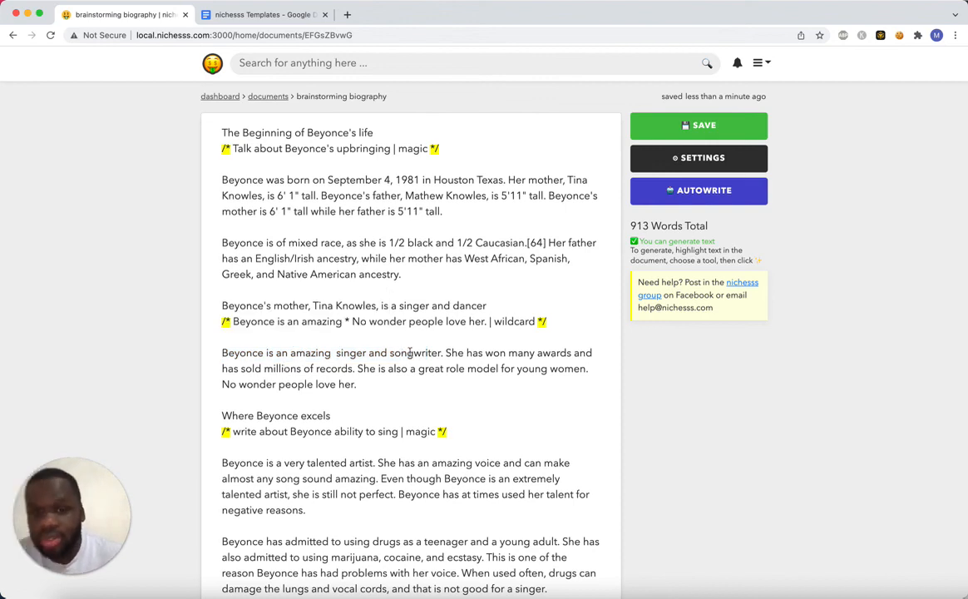
{"action": "left_click_drag", "start_coordinate": [446, 353], "coordinate": [342, 384]}
{"action": "left_click", "coordinate": [342, 384]}
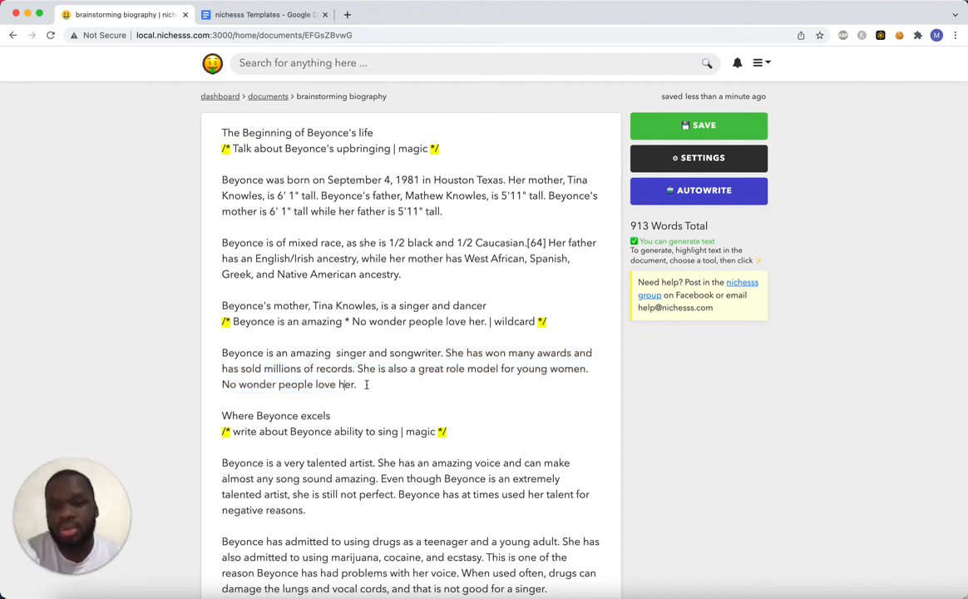
{"action": "key", "text": "shift+Home"}
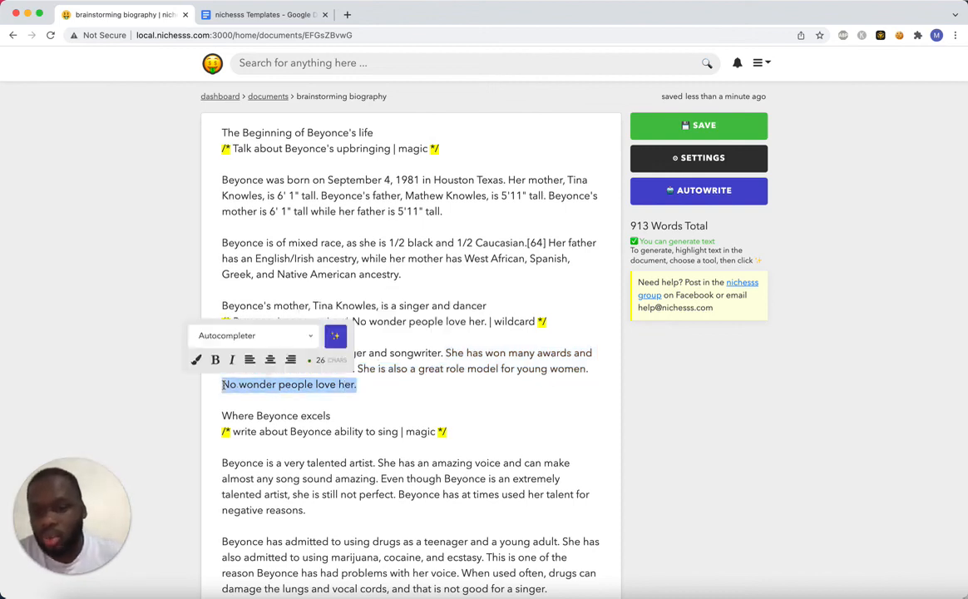
{"action": "left_click", "coordinate": [387, 391]}
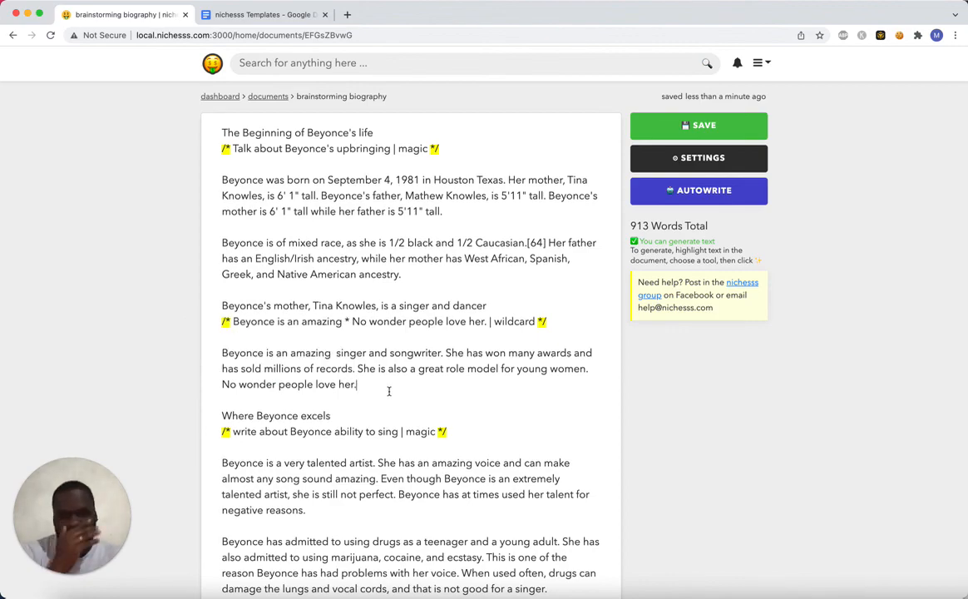
{"action": "scroll", "coordinate": [389, 391], "scroll_direction": "down", "scroll_amount": 5}
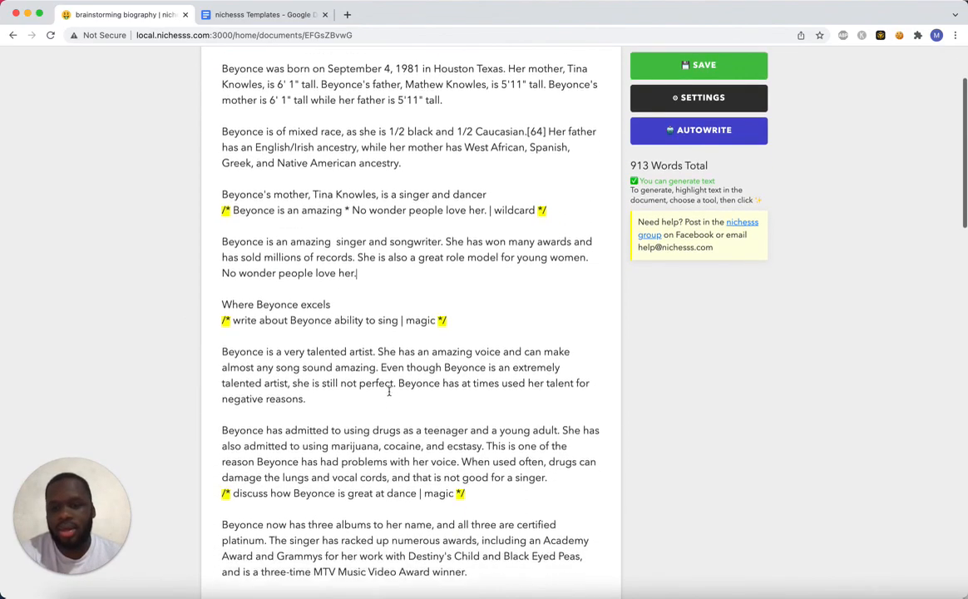
{"action": "scroll", "coordinate": [389, 391], "scroll_direction": "down", "scroll_amount": 20}
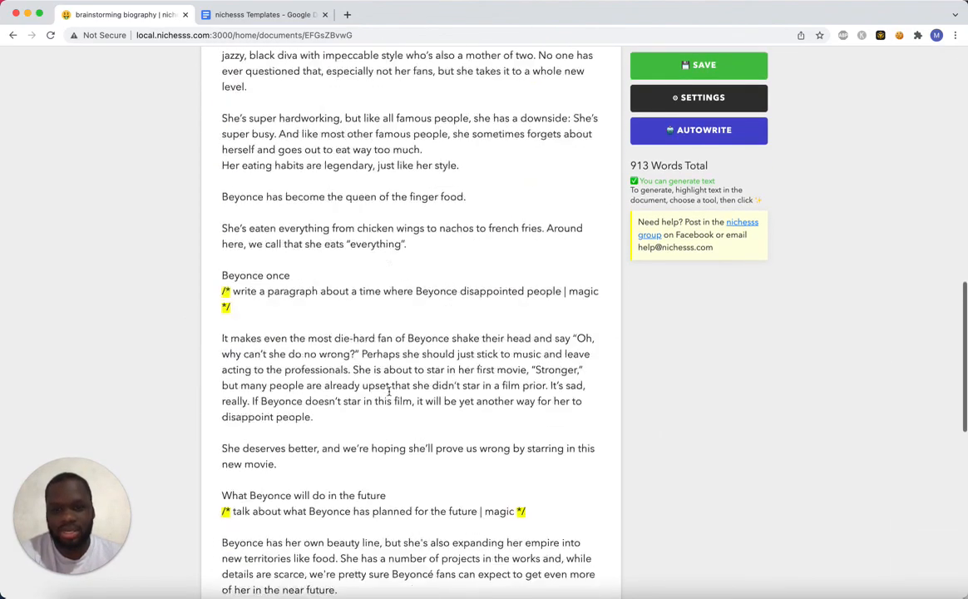
{"action": "scroll", "coordinate": [388, 391], "scroll_direction": "up", "scroll_amount": 20}
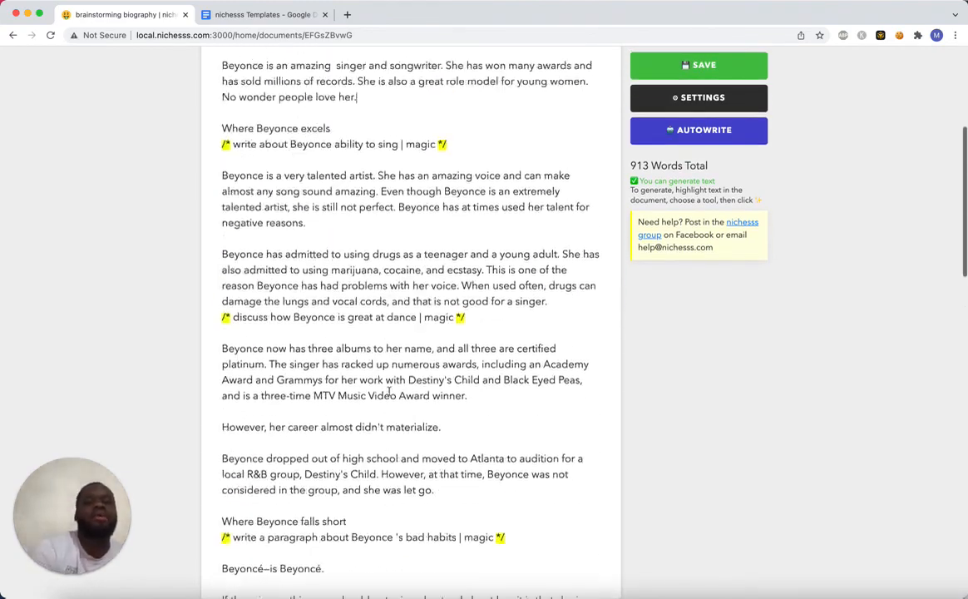
{"action": "scroll", "coordinate": [388, 391], "scroll_direction": "up", "scroll_amount": 5}
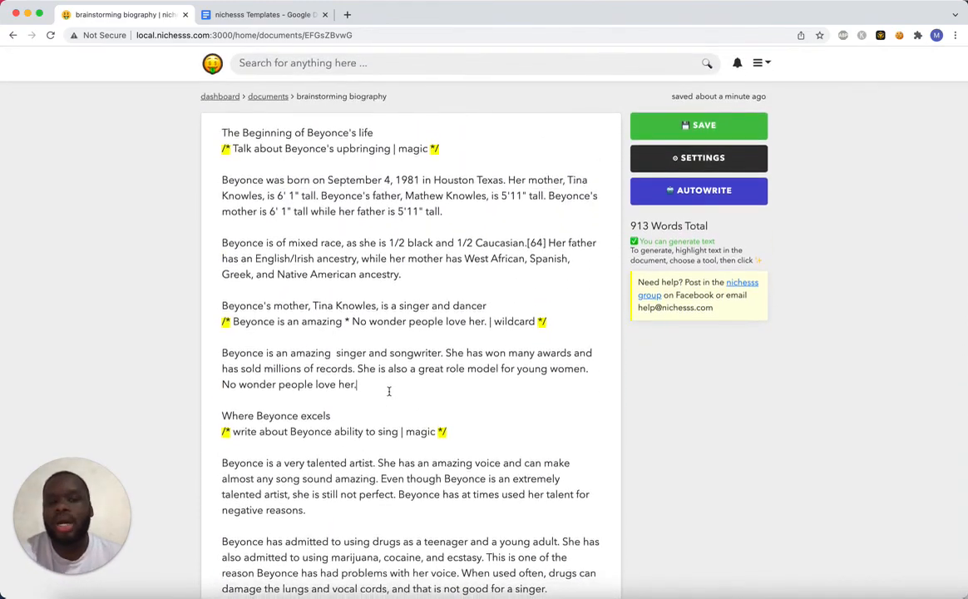